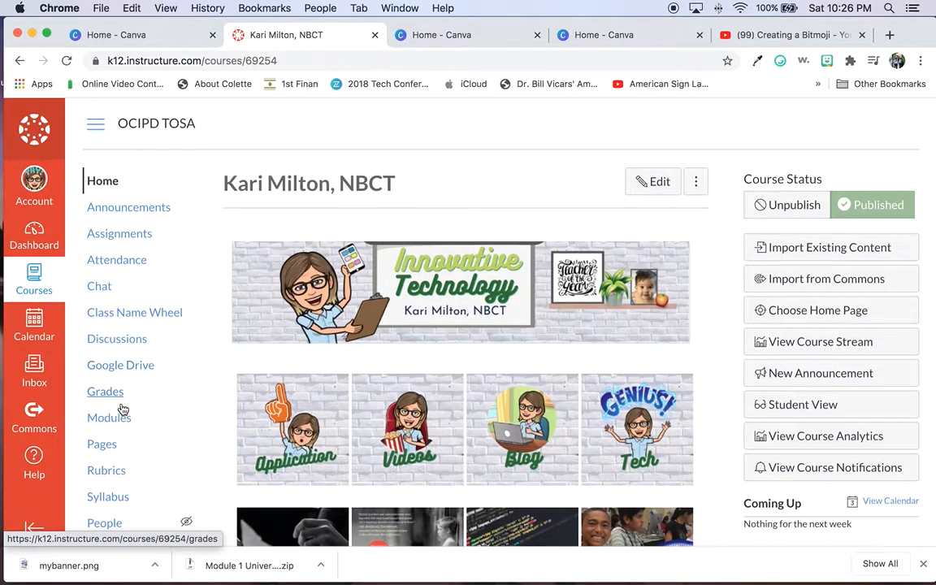
- Start a new page from the full list of the course's pages
scroll(122, 411, down, 3)
click(101, 334)
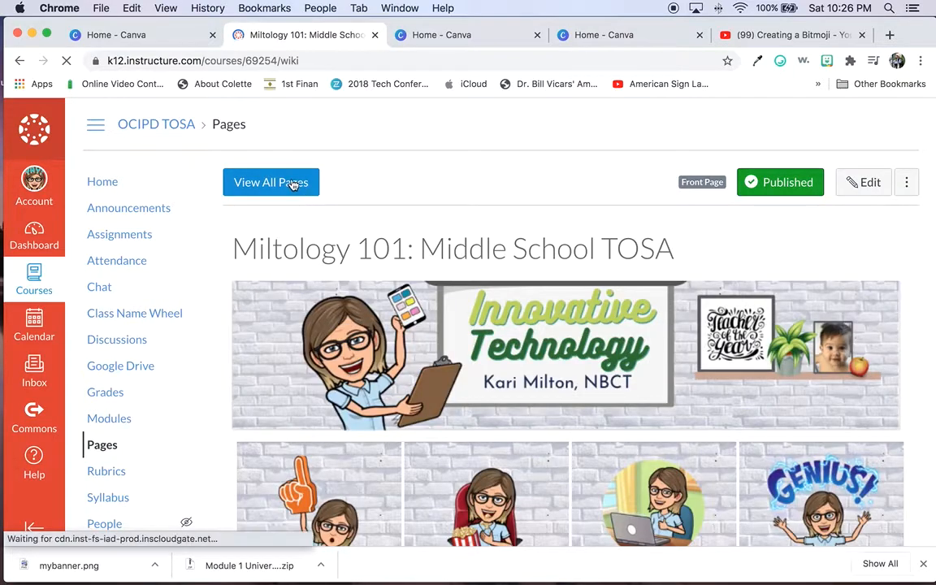
click(293, 184)
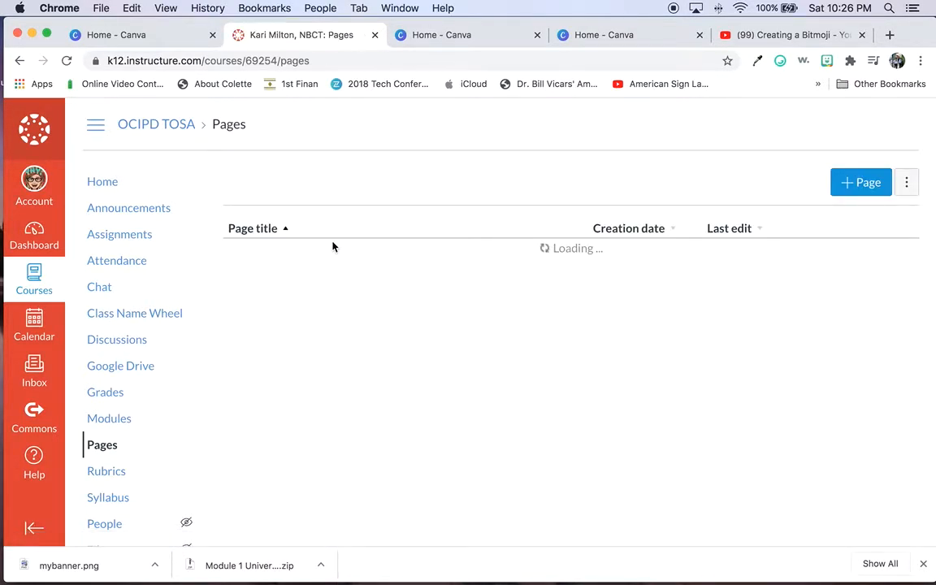
click(845, 184)
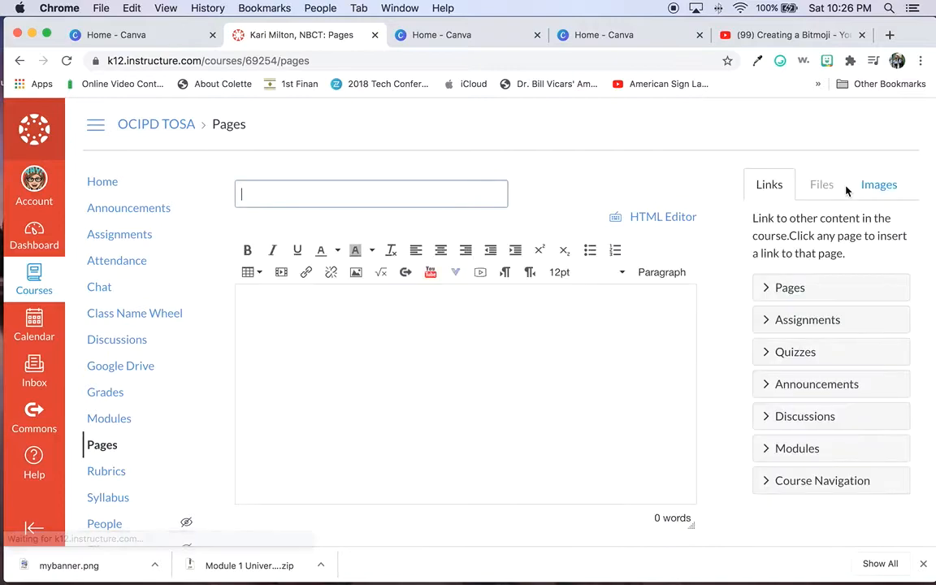
- Title the new page "Science 101"
click(311, 192)
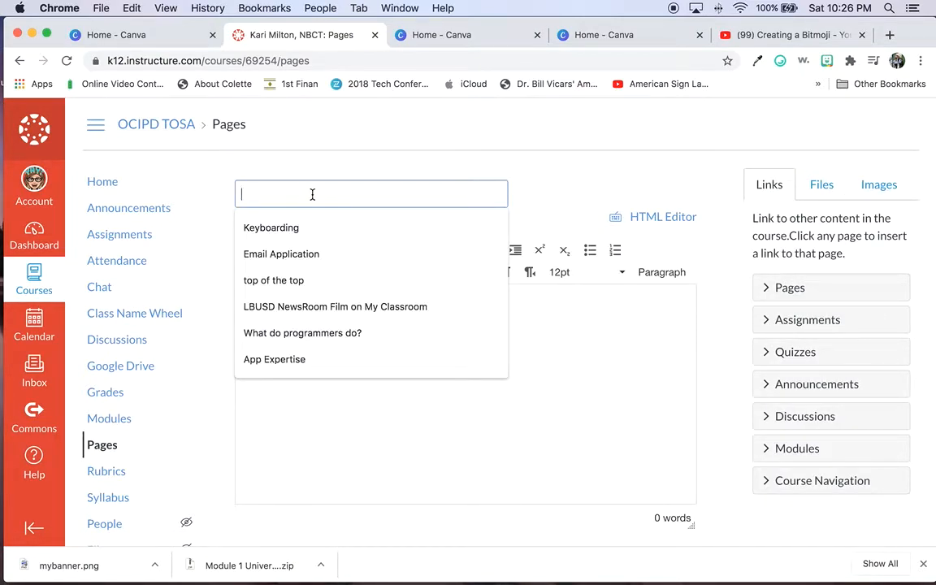
text(SCienc)
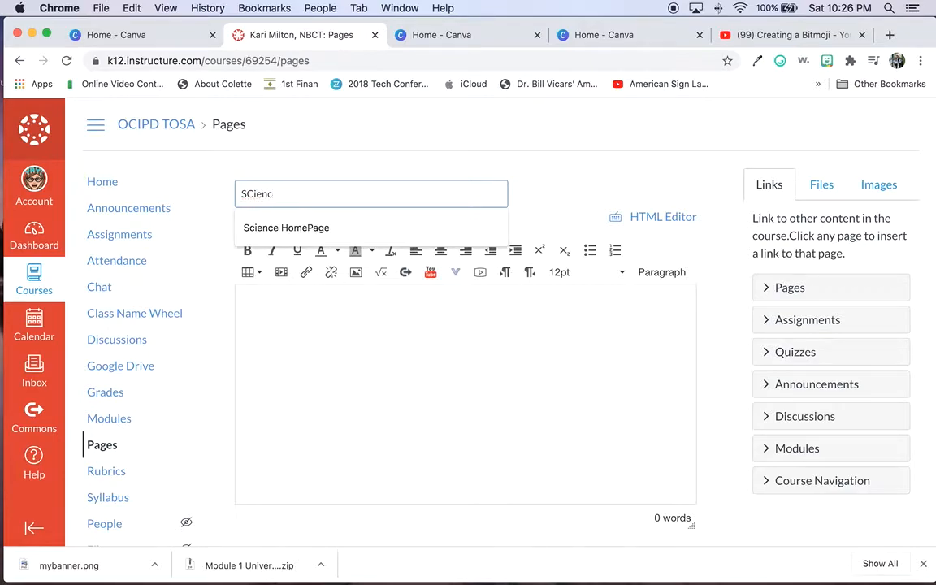
key(BackSpace)
key(BackSpace)
text(cience 101)
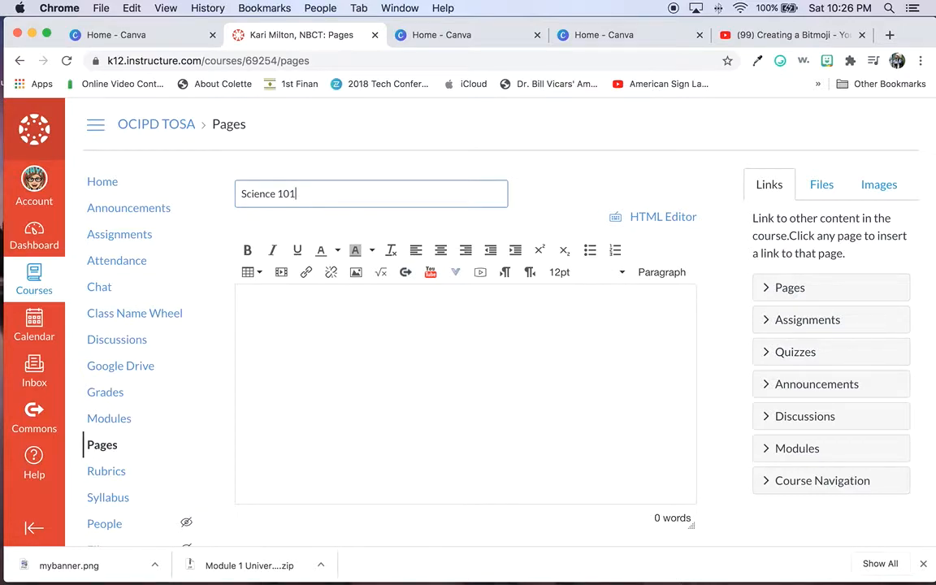
- Enter "Banner" as placeholder text on the first line of the page body
click(322, 317)
text(Banner on)
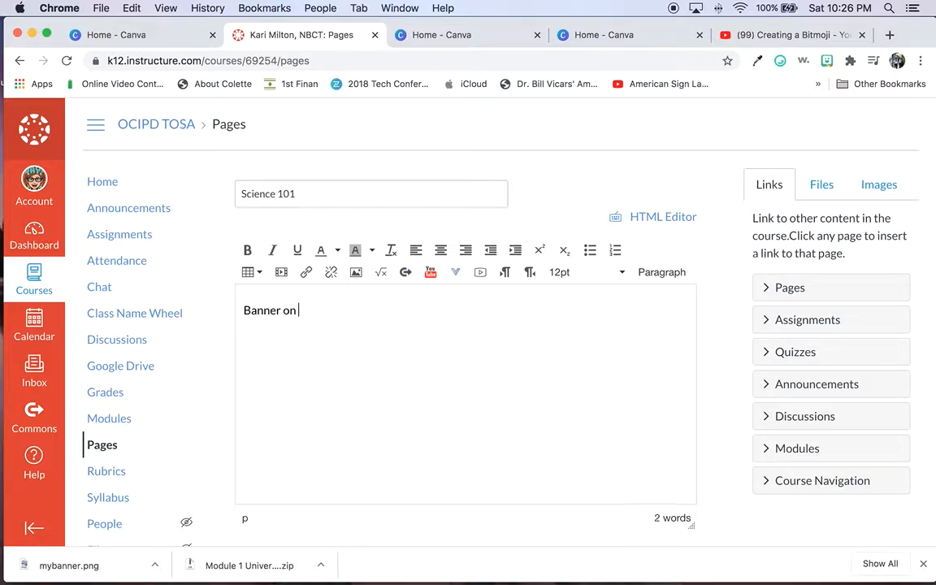
key(BackSpace)
key(BackSpace)
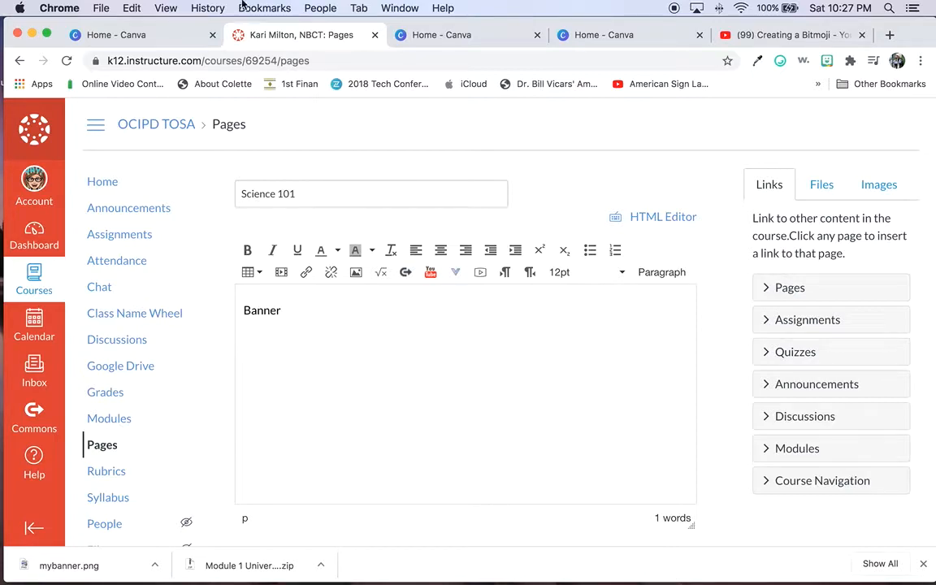
- Open the course home page in the first browser tab and check where its Videos button leads
click(173, 57)
key(super+c)
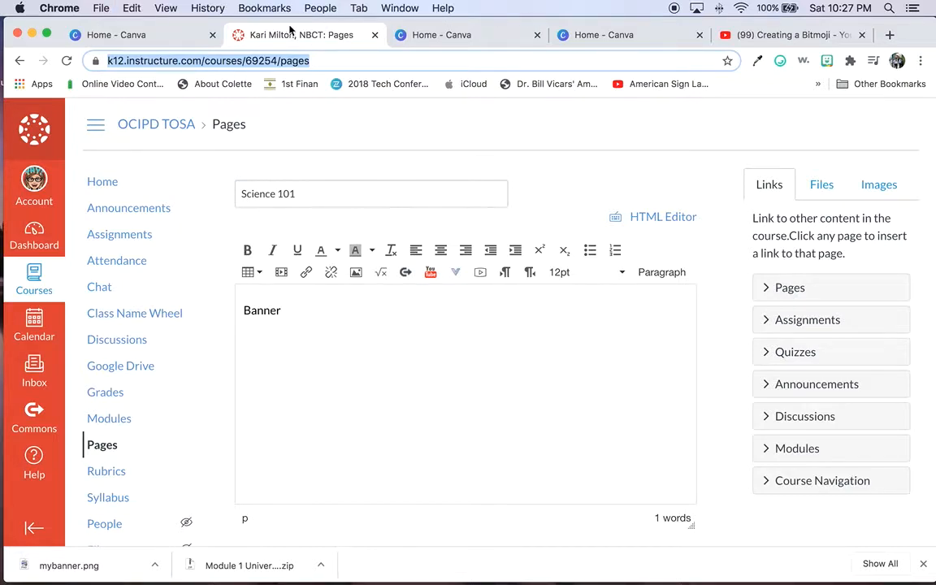
click(184, 34)
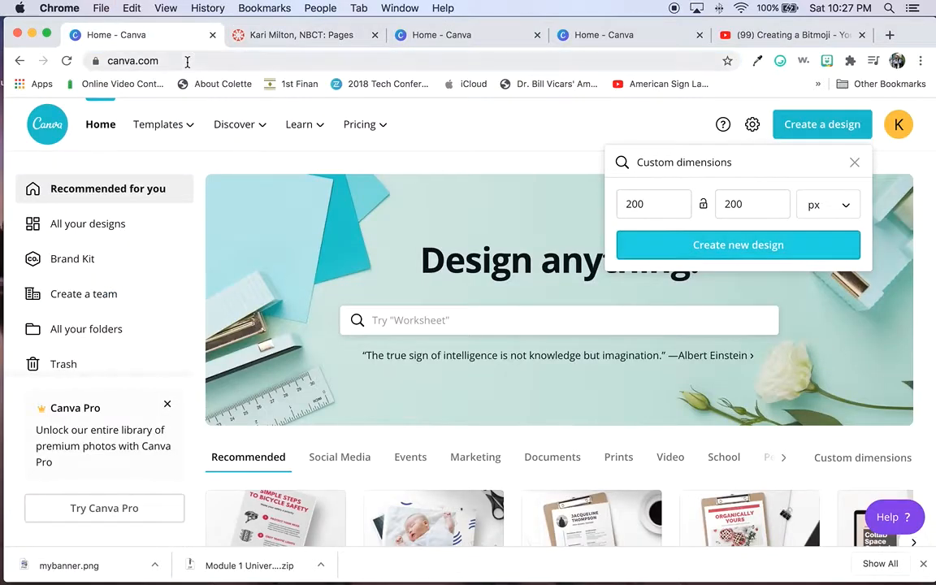
click(184, 59)
key(super+v)
key(Return)
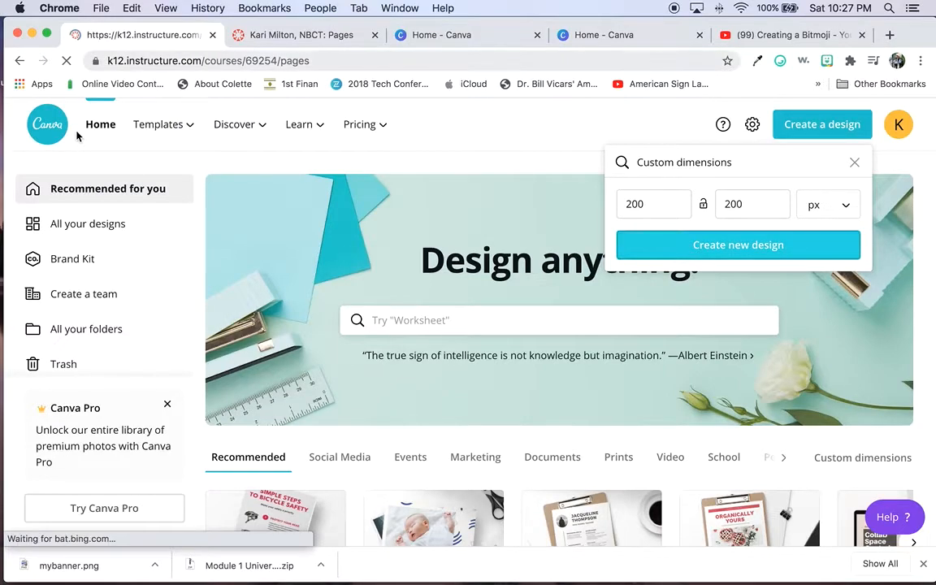
click(103, 183)
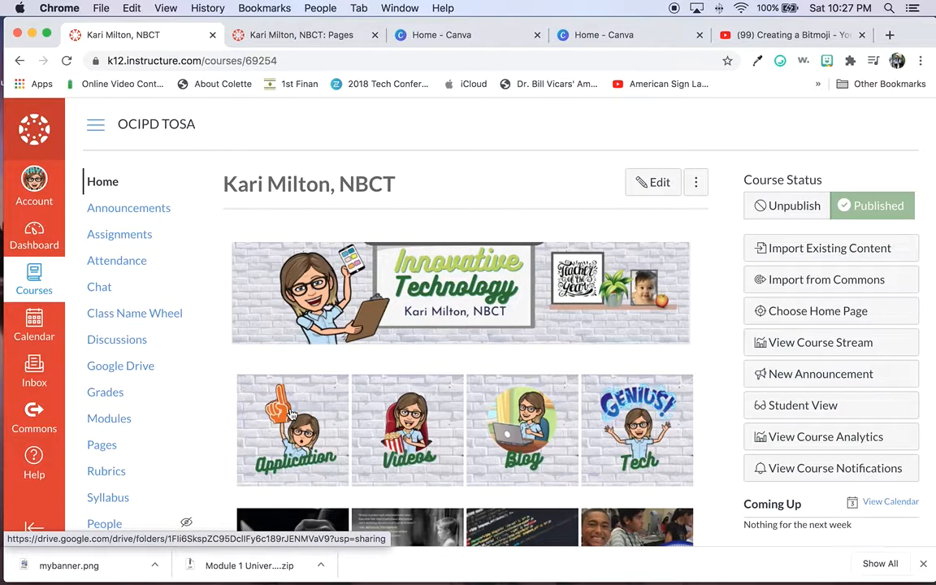
click(428, 408)
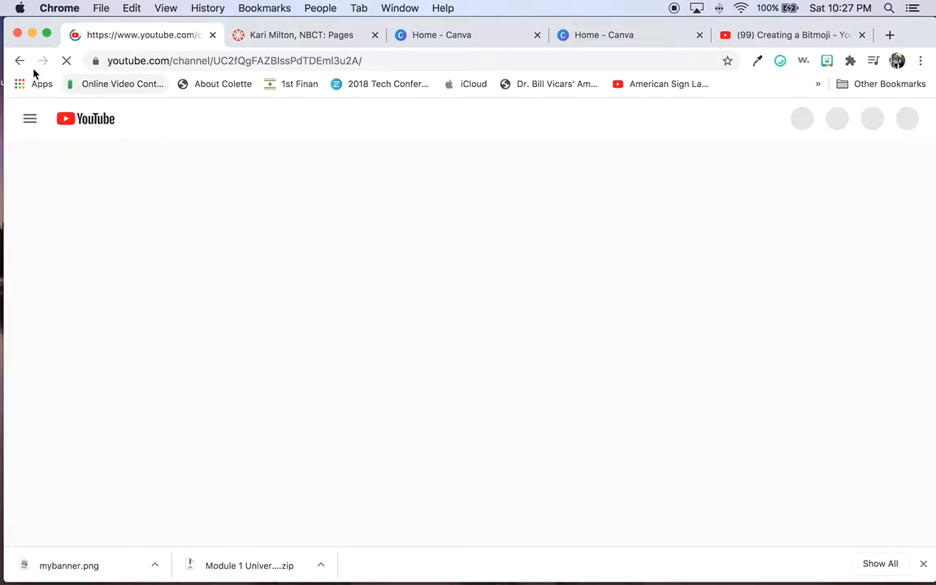
click(21, 64)
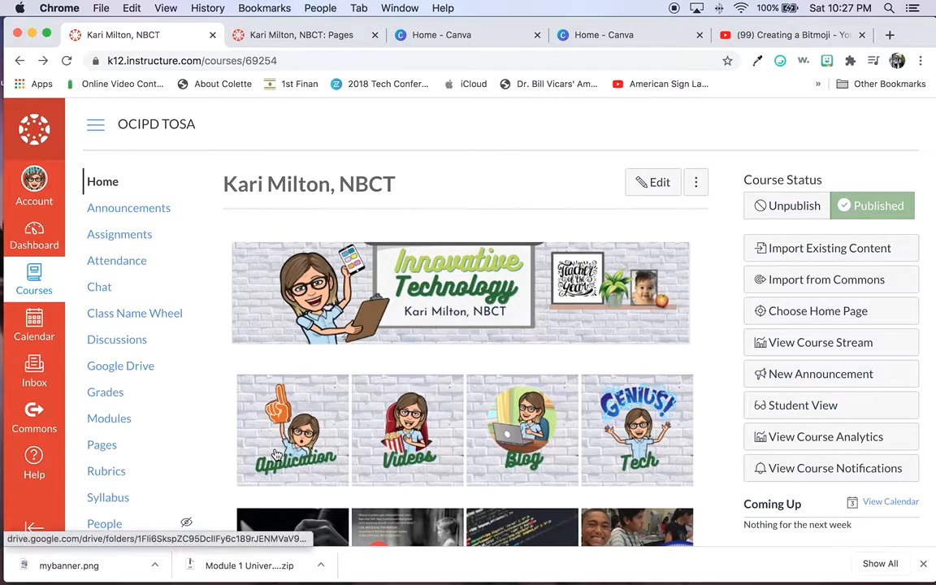
- Insert a table with four columns and one row below the Banner line on the Science 101 page
click(313, 37)
click(277, 335)
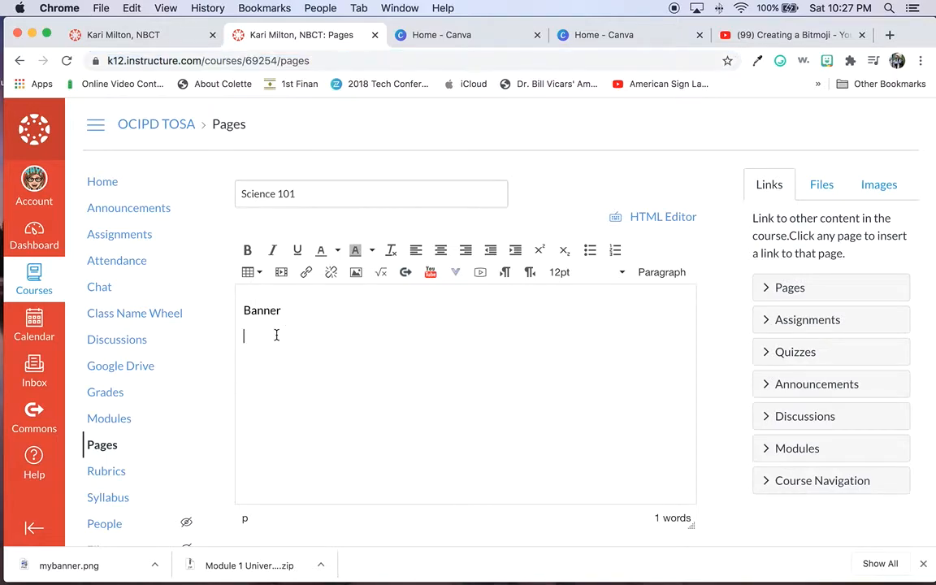
click(252, 273)
mouse_move(261, 295)
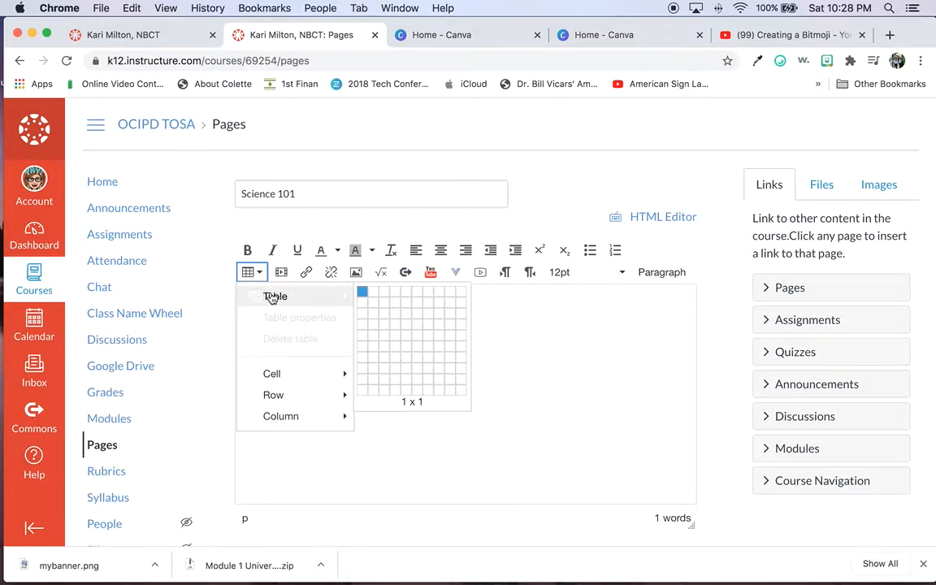
click(395, 295)
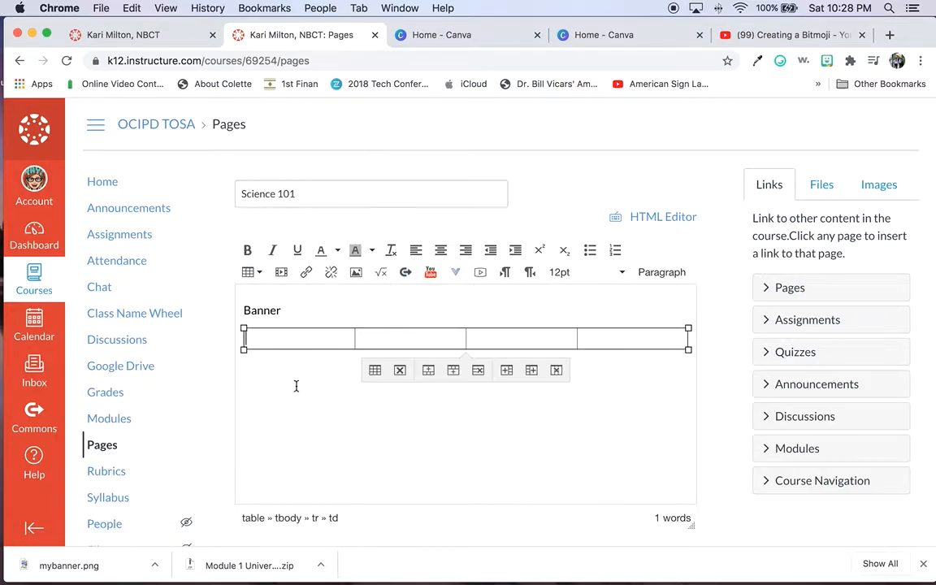
click(250, 273)
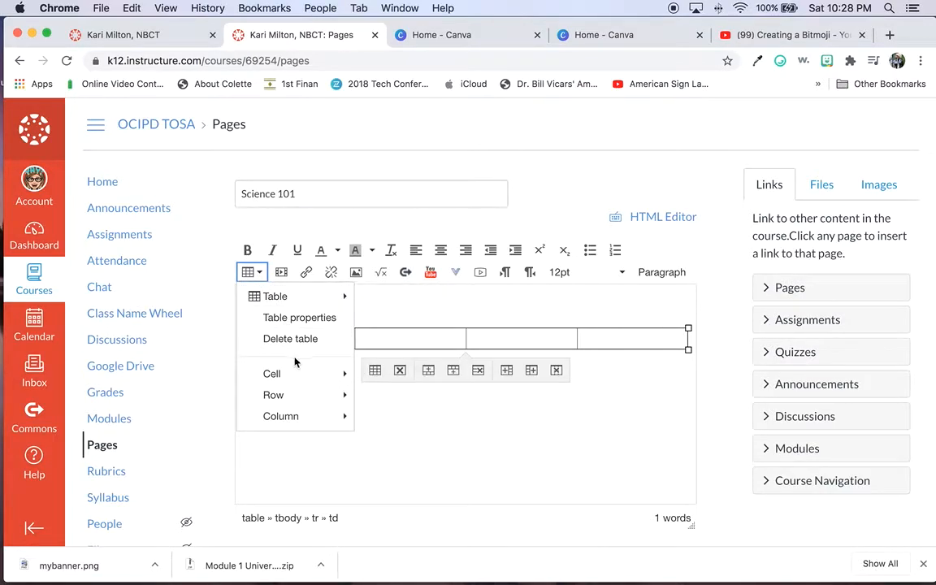
mouse_move(308, 396)
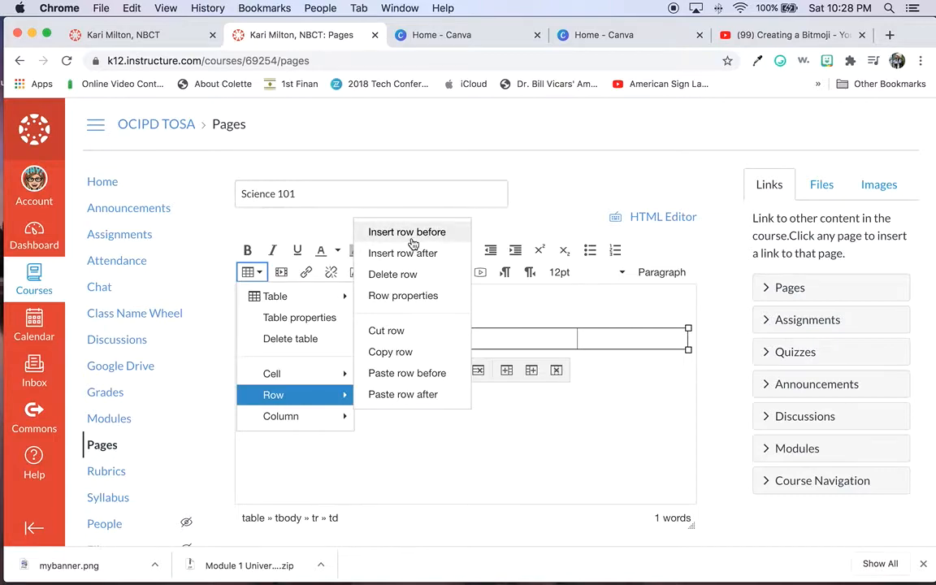
click(411, 477)
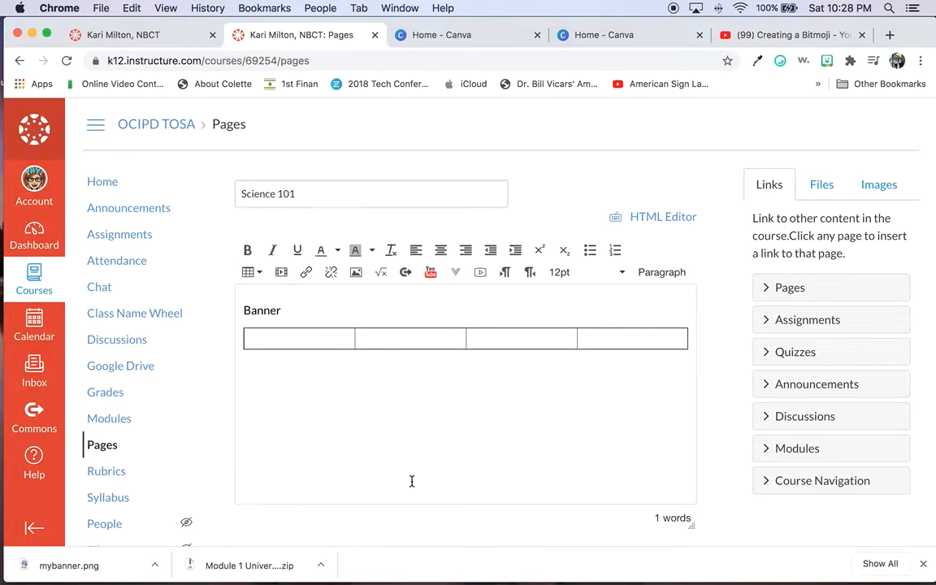
click(290, 339)
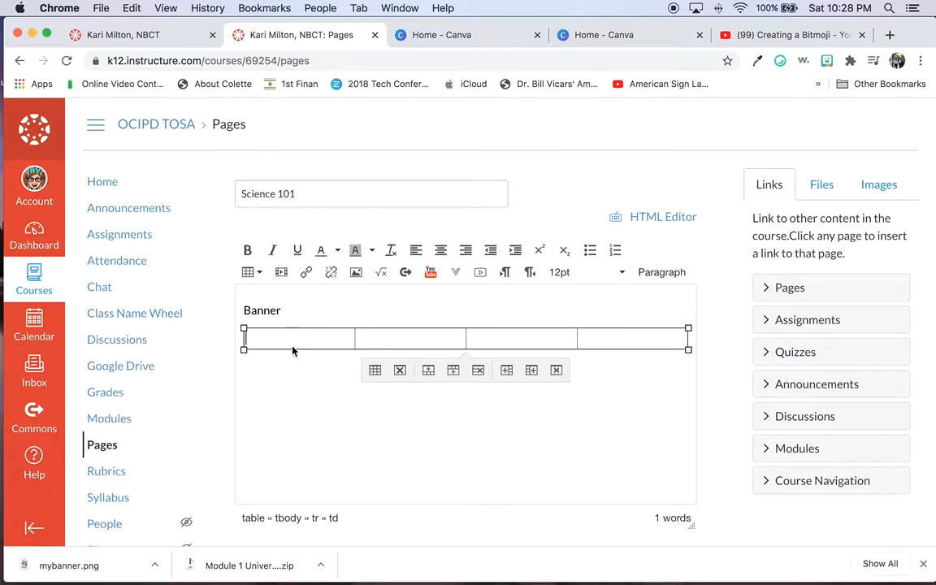
click(140, 41)
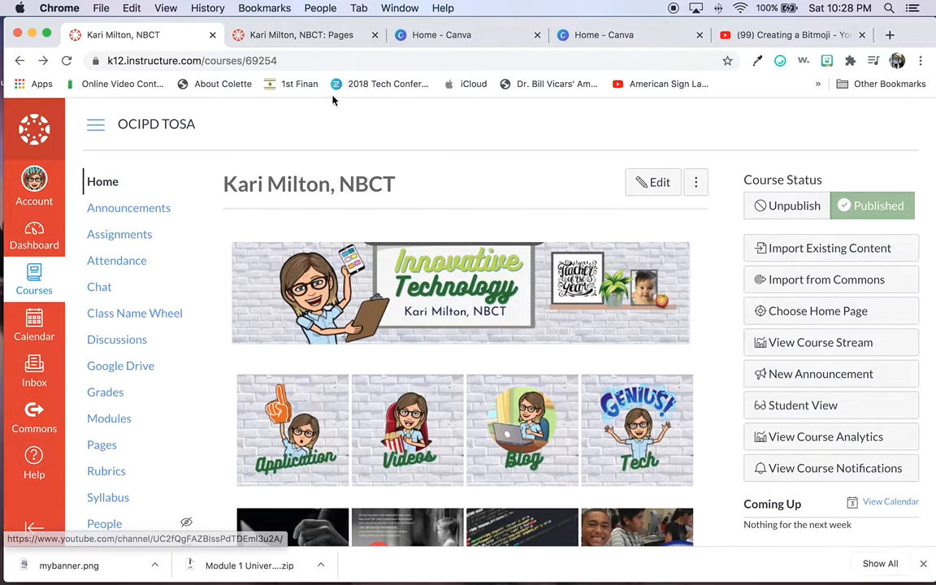
click(280, 36)
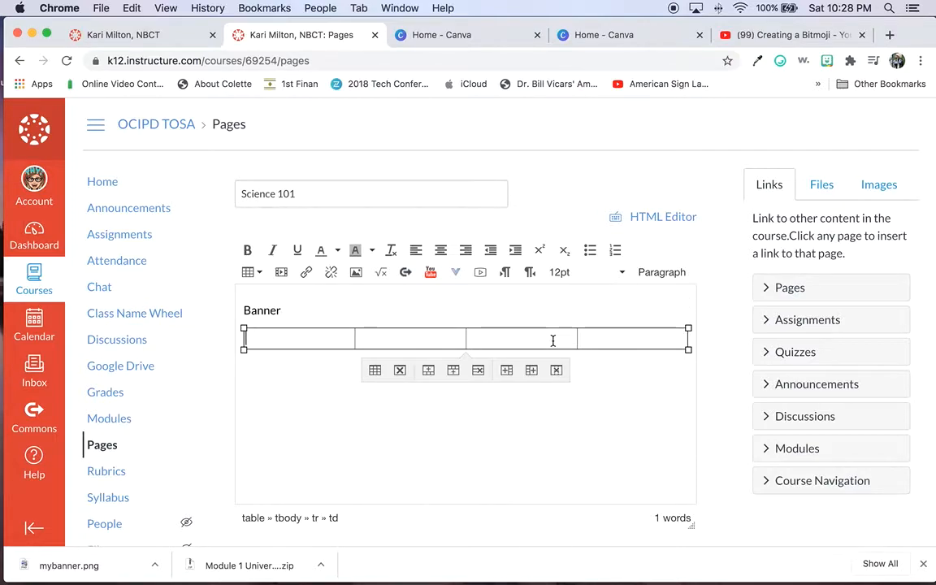
- Set the table's border to 0 in the page's HTML code and return to the rich content view
click(661, 223)
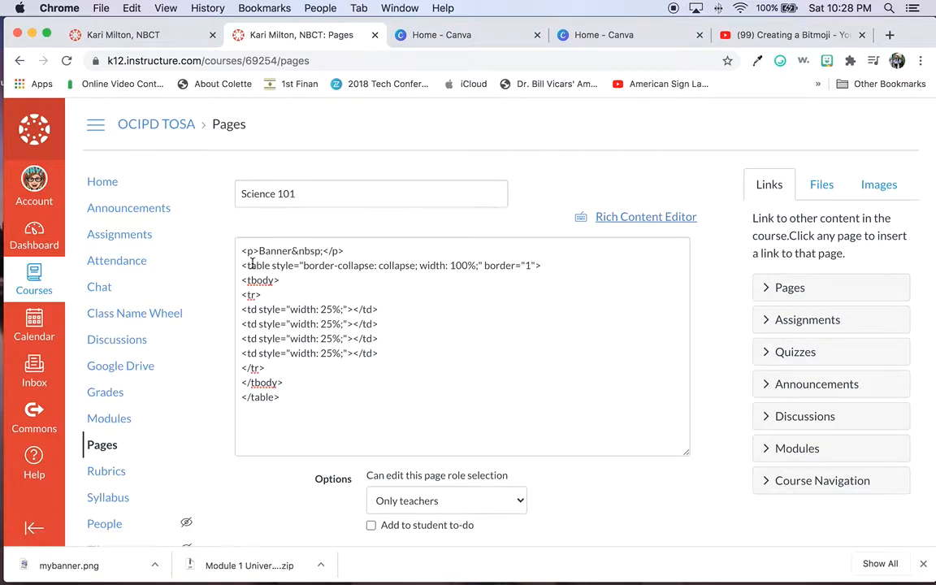
drag(292, 396, 207, 246)
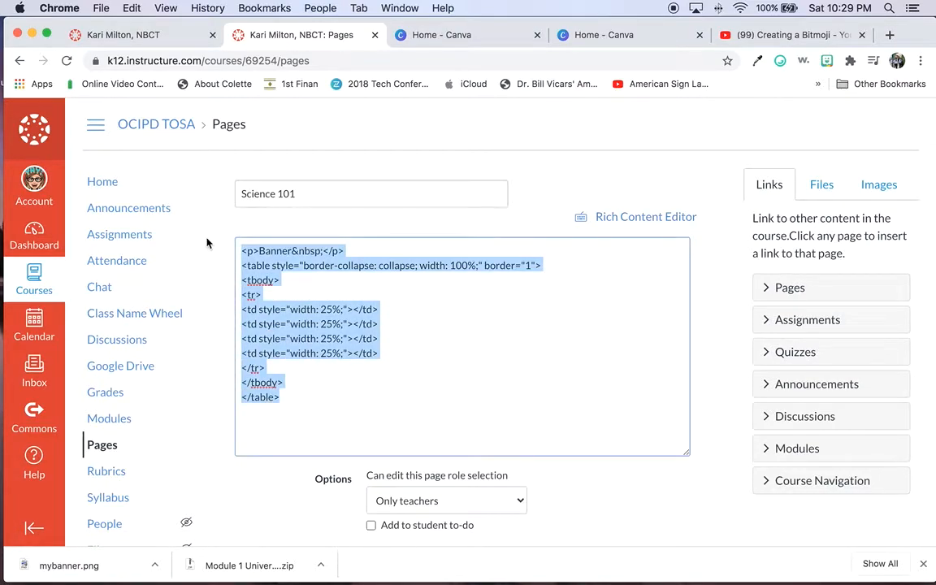
click(346, 253)
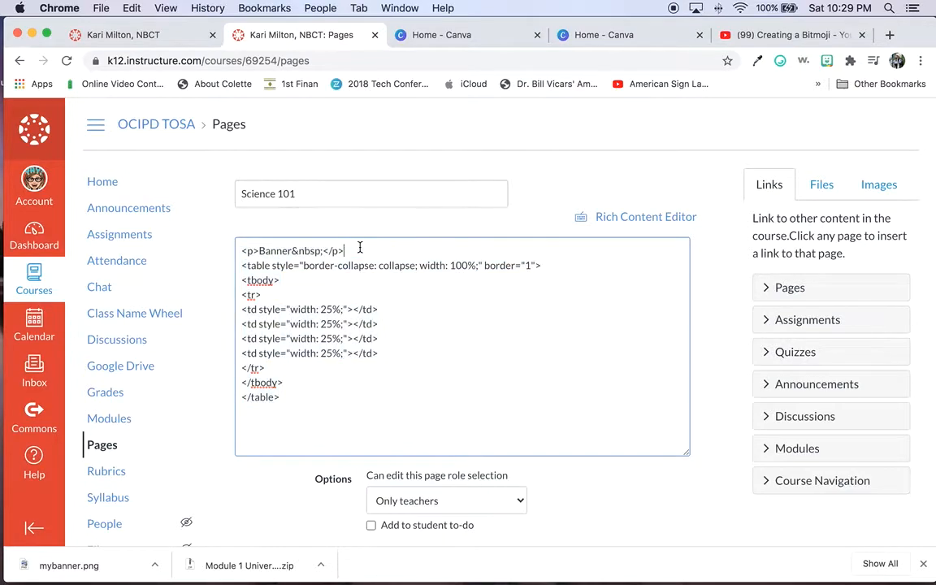
click(241, 267)
click(531, 266)
key(BackSpace)
text(0)
click(651, 220)
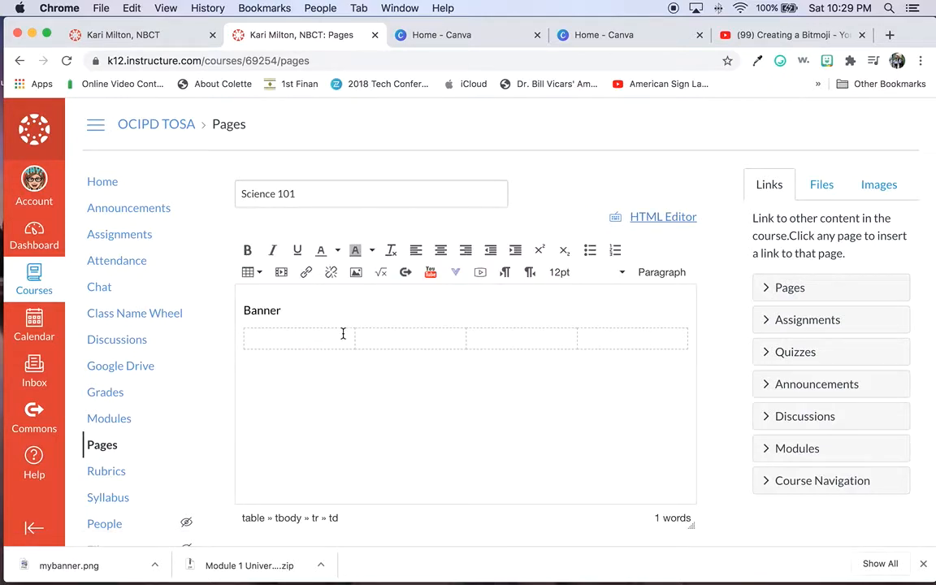
- Save the Science 101 page and reopen it for editing
scroll(624, 490, down, 4)
click(679, 507)
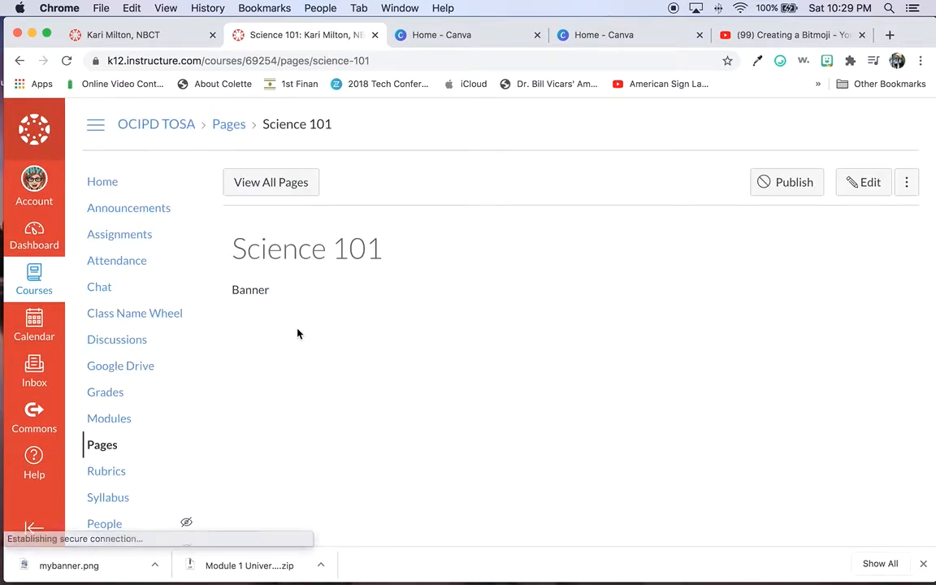
drag(267, 309, 281, 374)
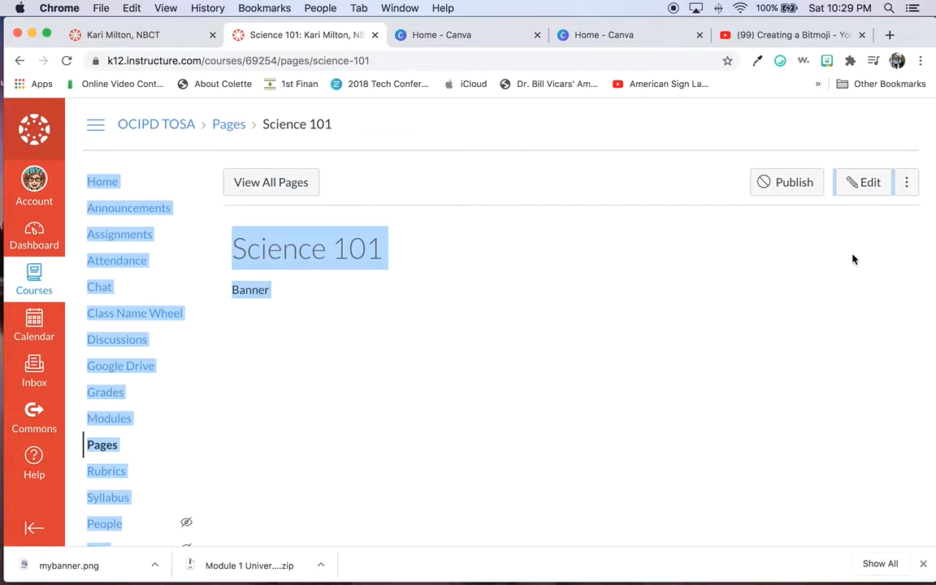
click(866, 186)
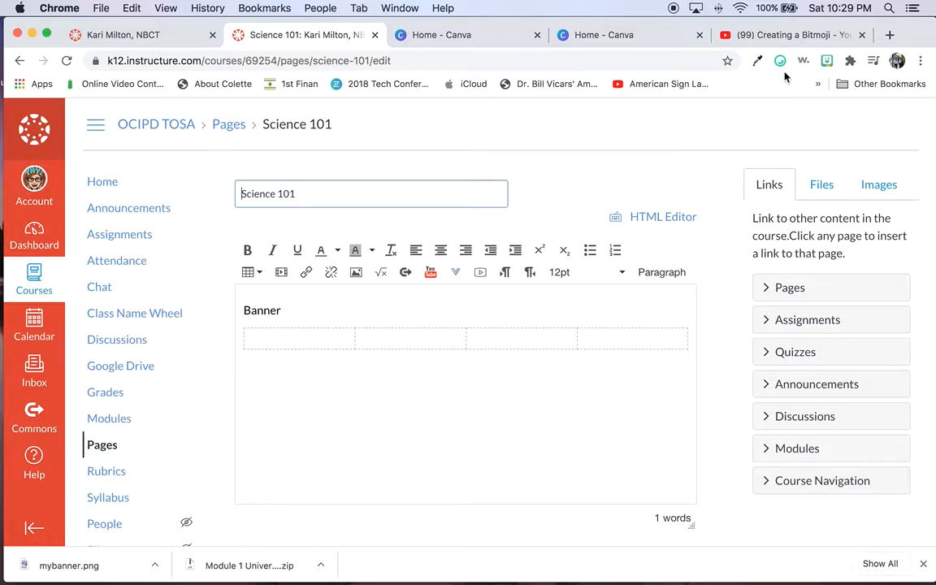
- Switch to the YouTube video on creating a Bitmoji and highlight the search phrase "bitmoji make"
click(793, 38)
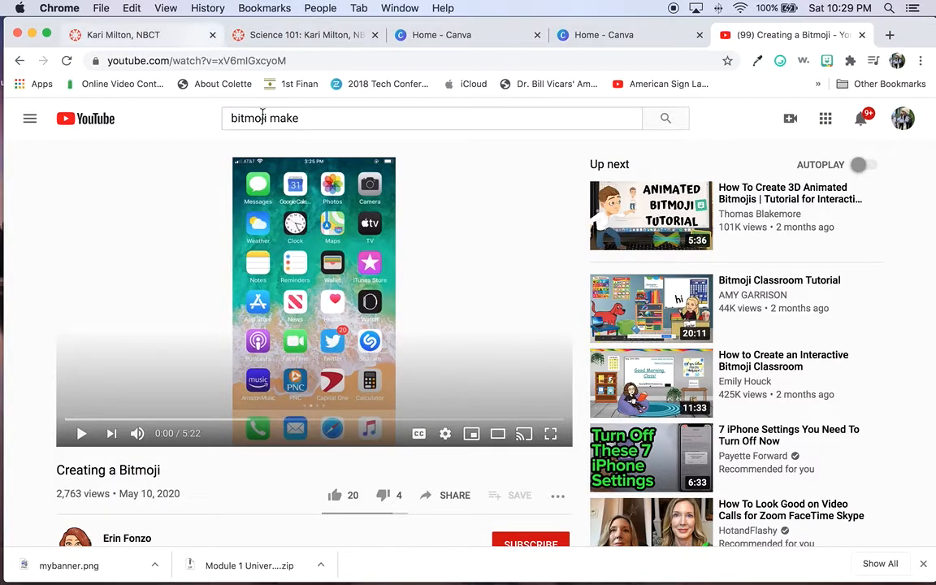
drag(309, 117, 192, 120)
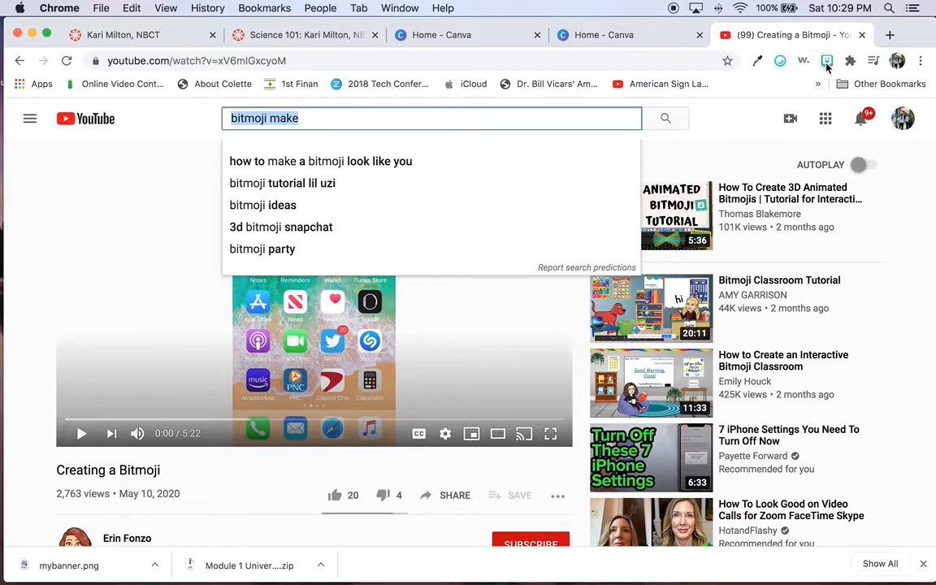
- Go to the Chrome Web Store's extensions and open the installed Bitmoji extension
click(28, 85)
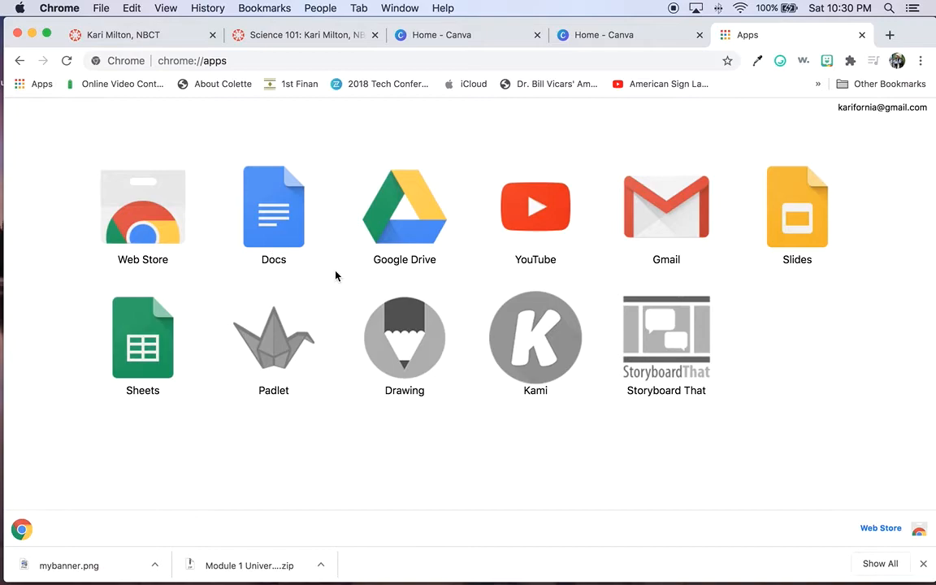
click(166, 195)
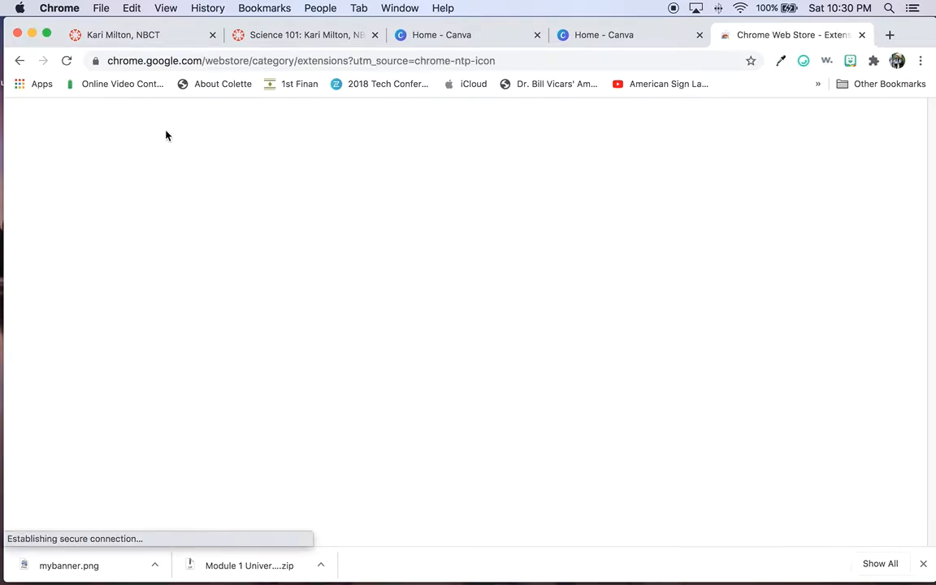
click(851, 62)
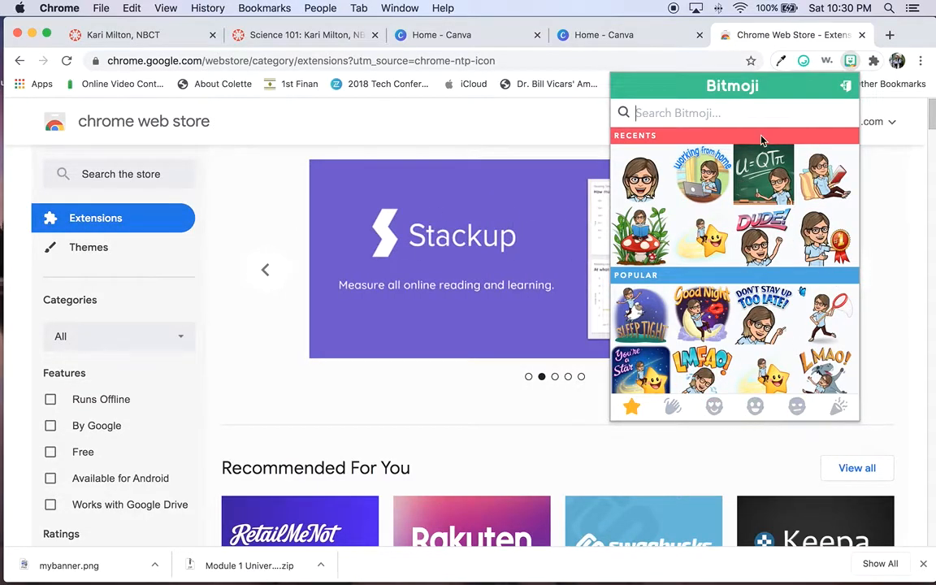
- Close the Bitmoji extension, switch to the Canva home page and look through its suggested design templates
click(908, 188)
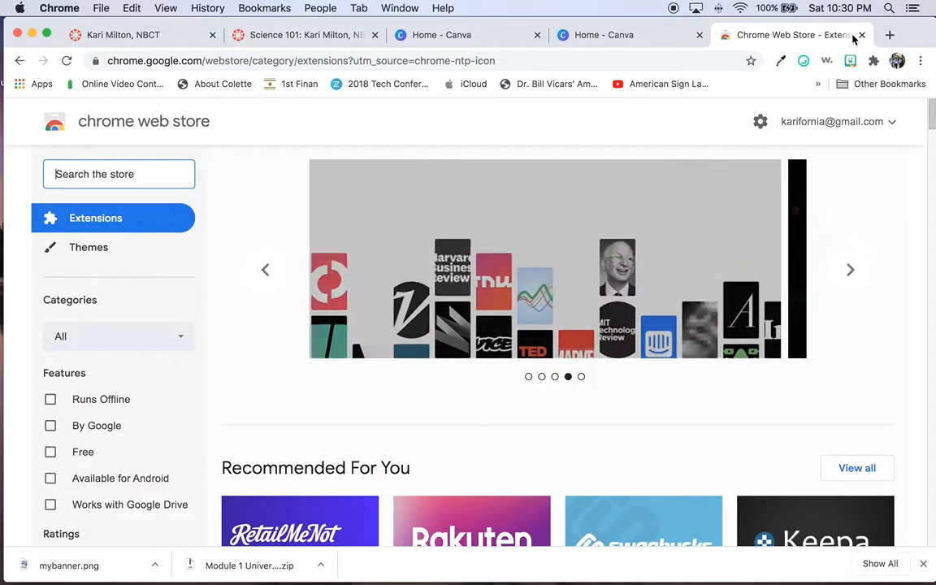
click(649, 38)
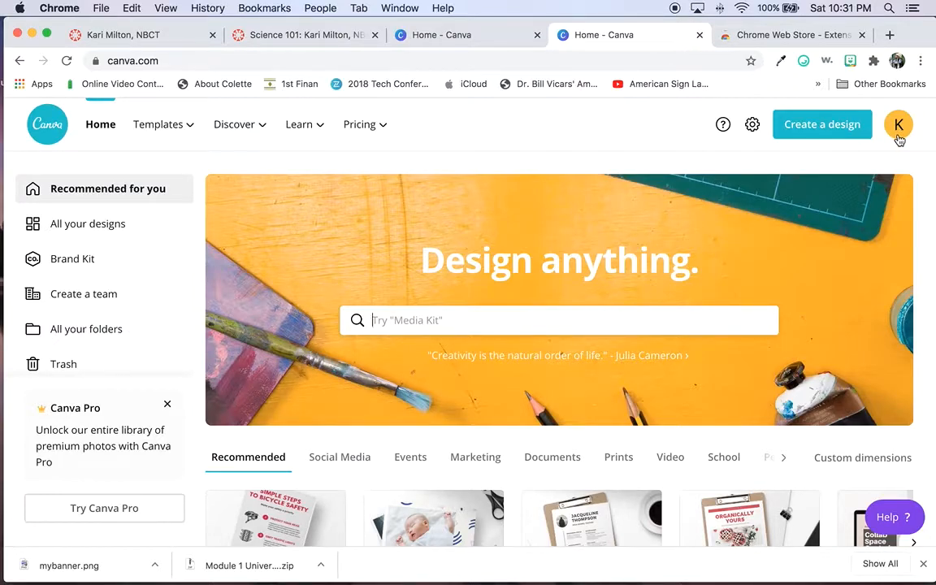
scroll(690, 340, down, 10)
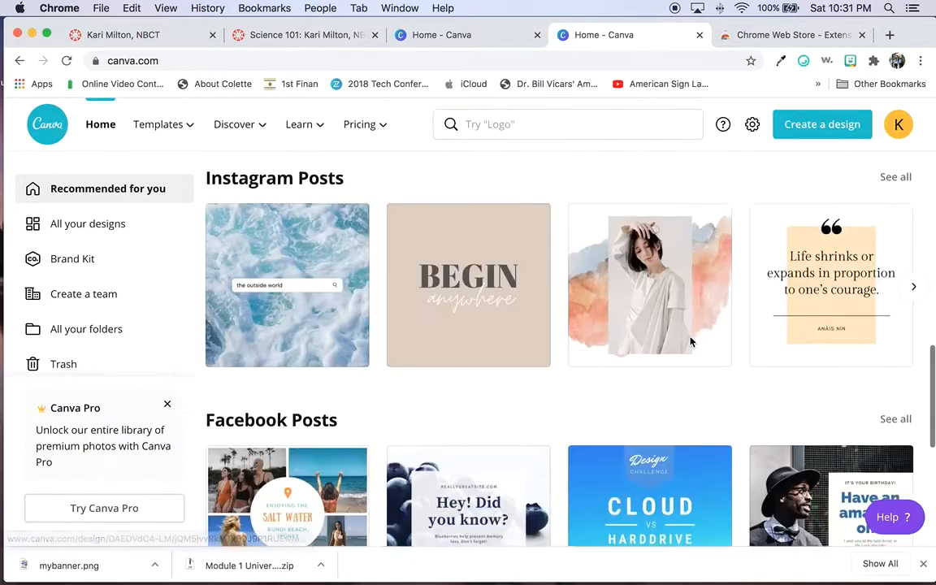
scroll(690, 339, down, 12)
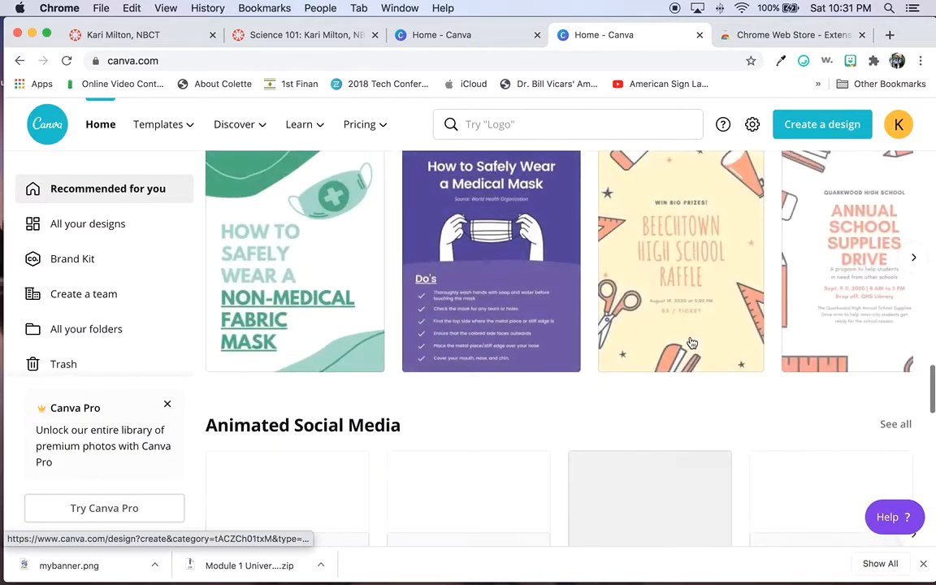
scroll(690, 342, down, 4)
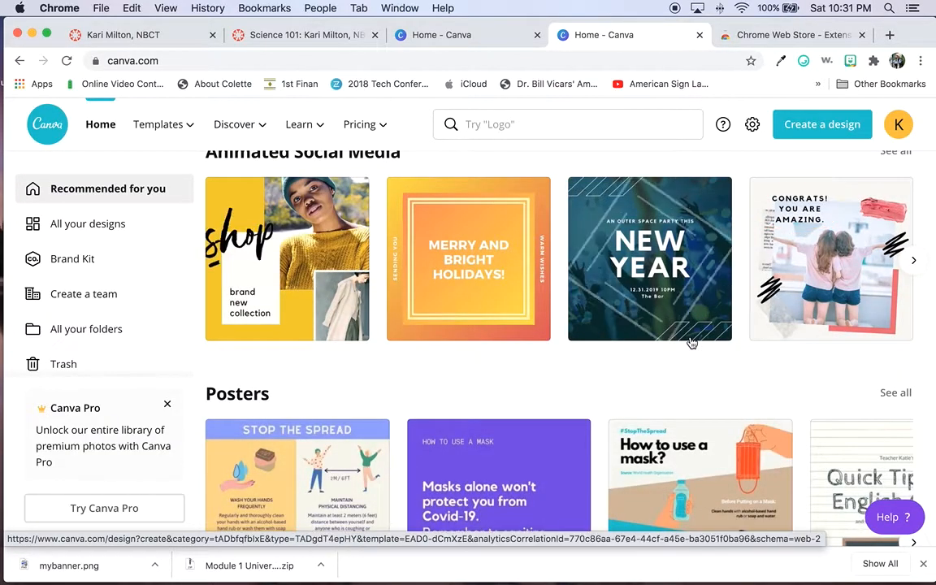
scroll(690, 342, up, 1)
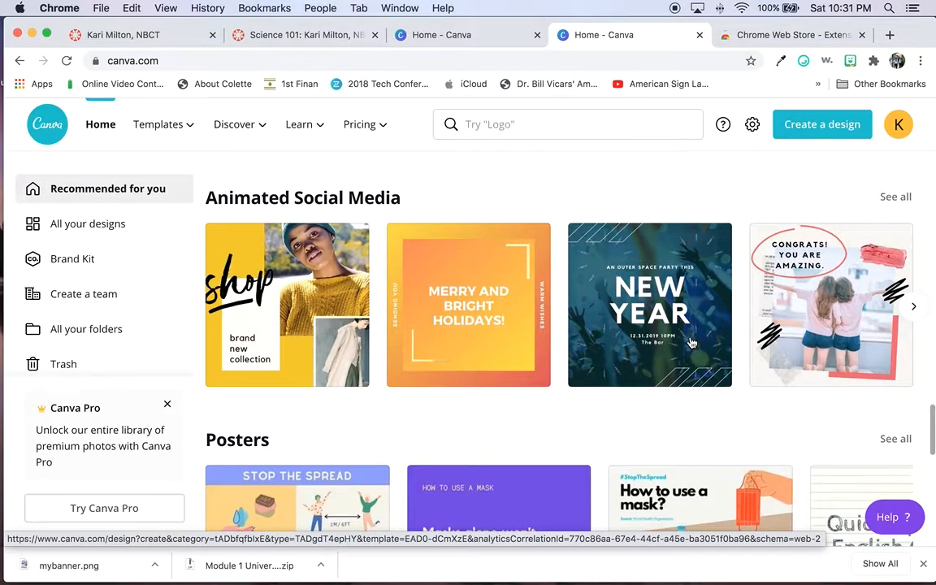
scroll(690, 342, up, 4)
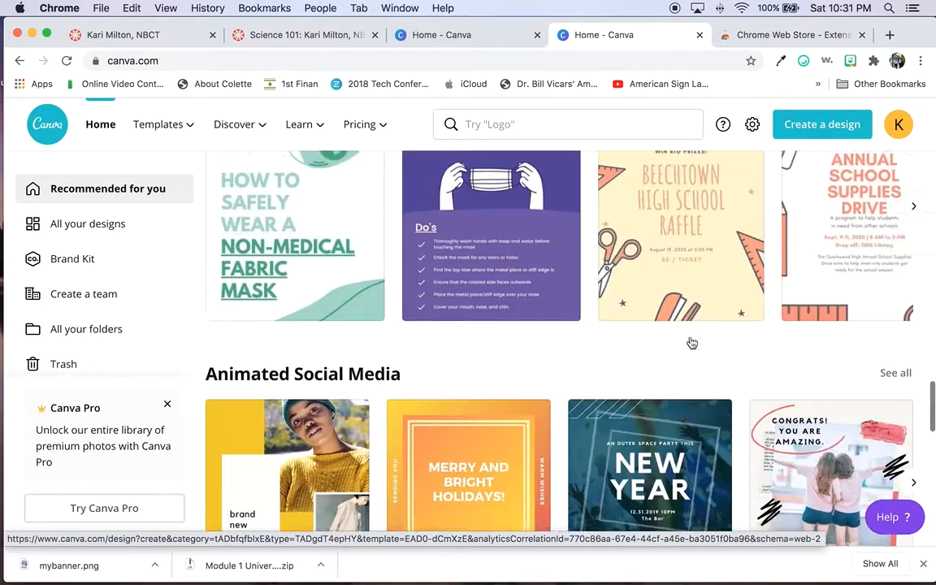
scroll(691, 343, up, 15)
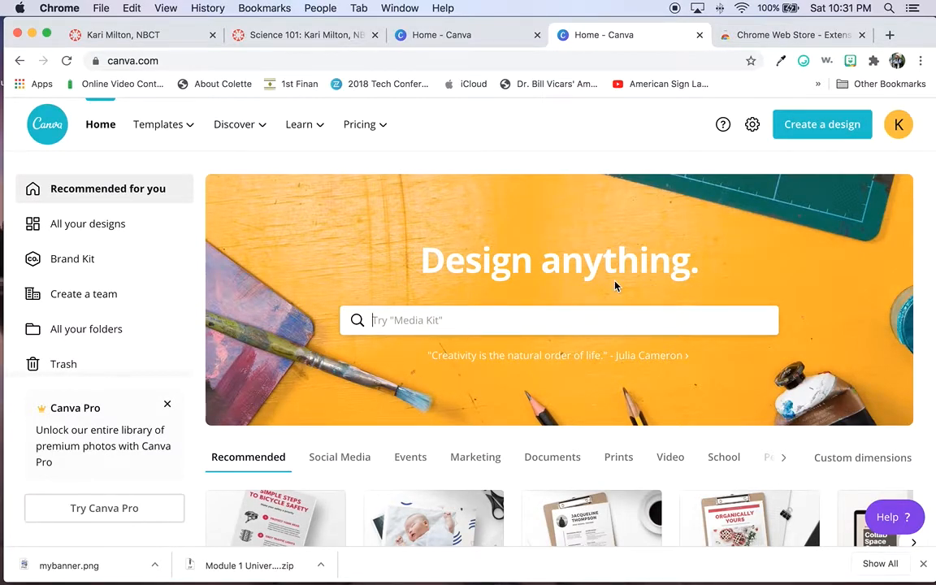
- Create a new Canva design with custom dimensions of 800 × 175 px
click(826, 132)
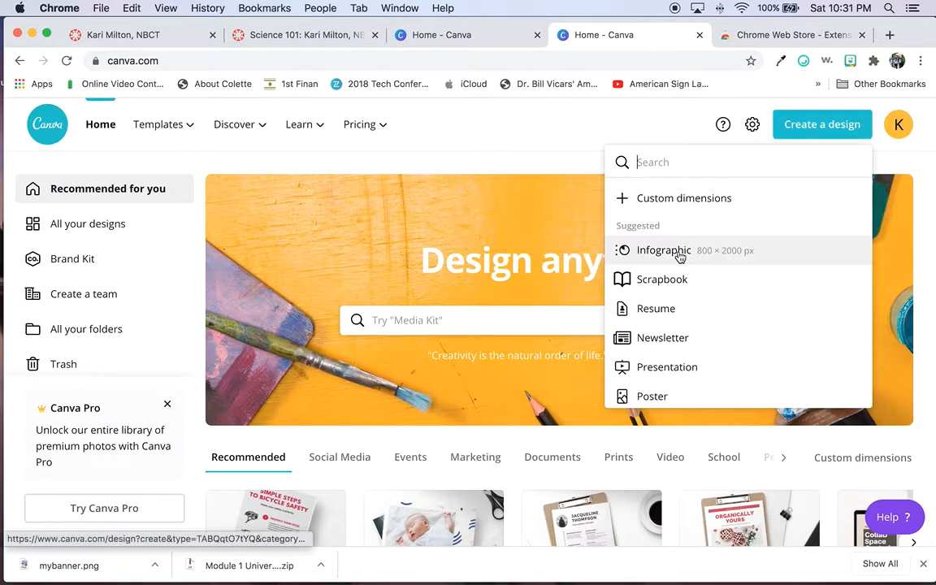
click(672, 199)
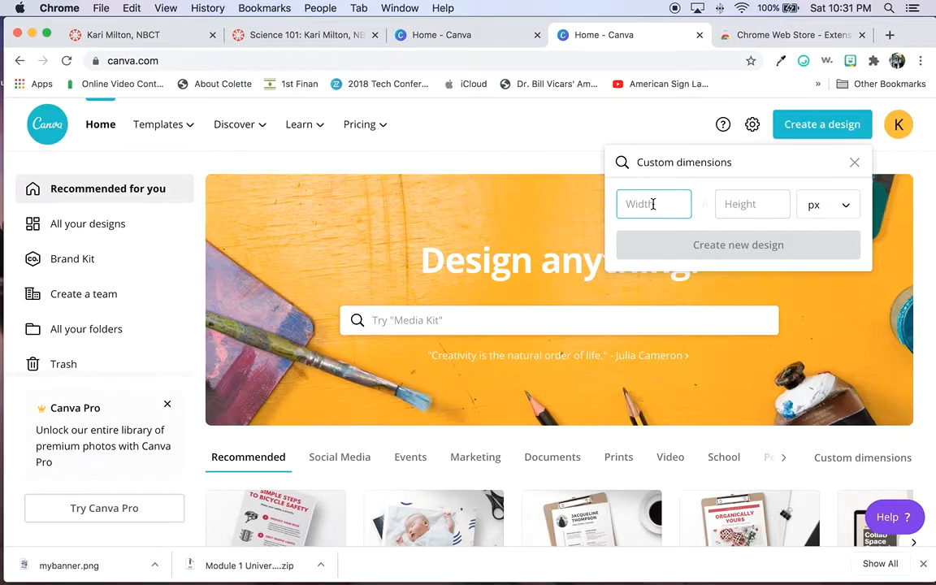
text(800)
click(735, 211)
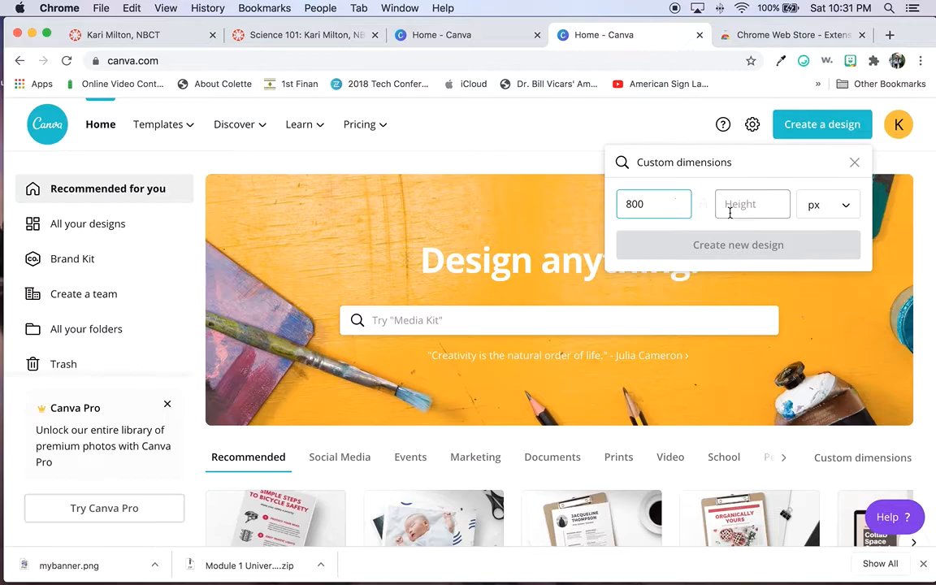
text(175)
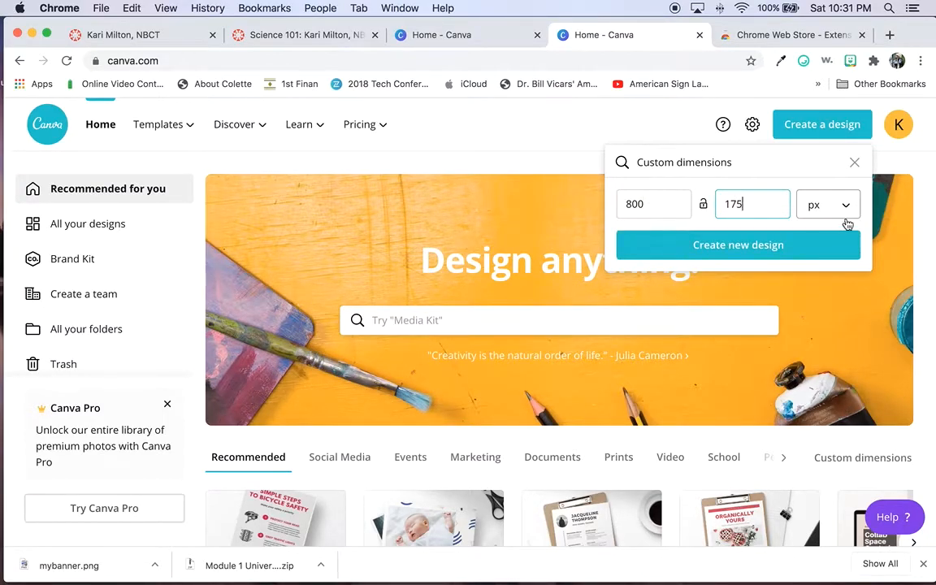
click(724, 250)
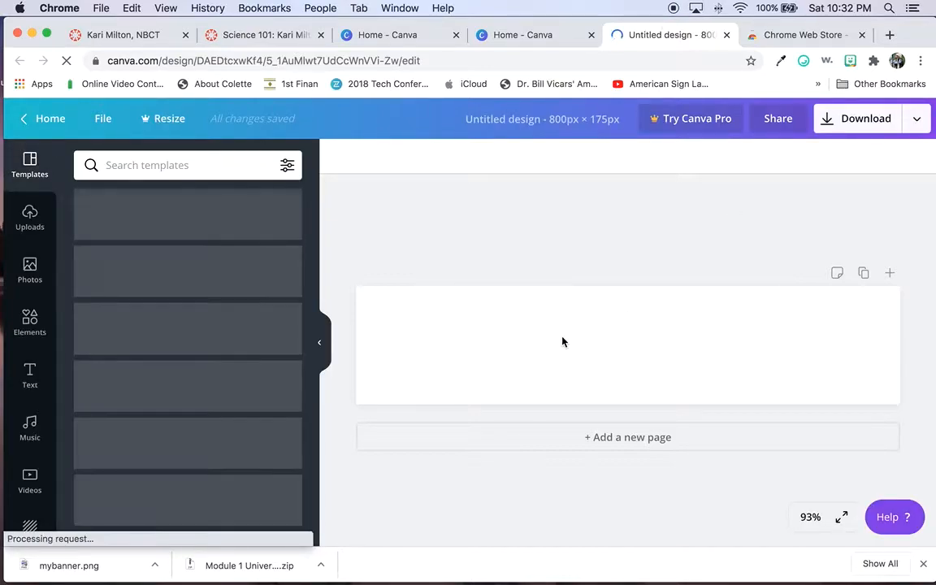
- View the example banner on the OCIPD TOSA course home page, then return to the blank Canva design and select its page
click(130, 36)
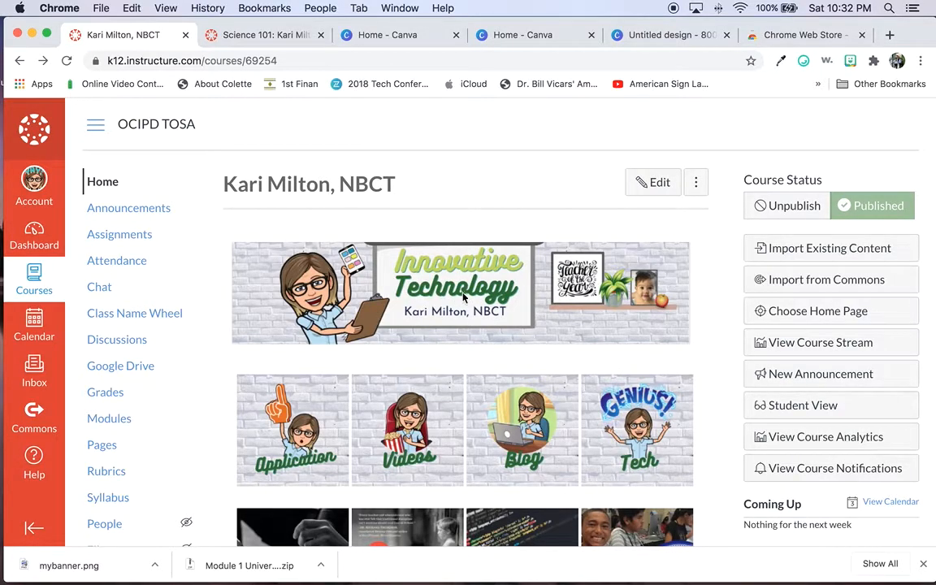
click(788, 37)
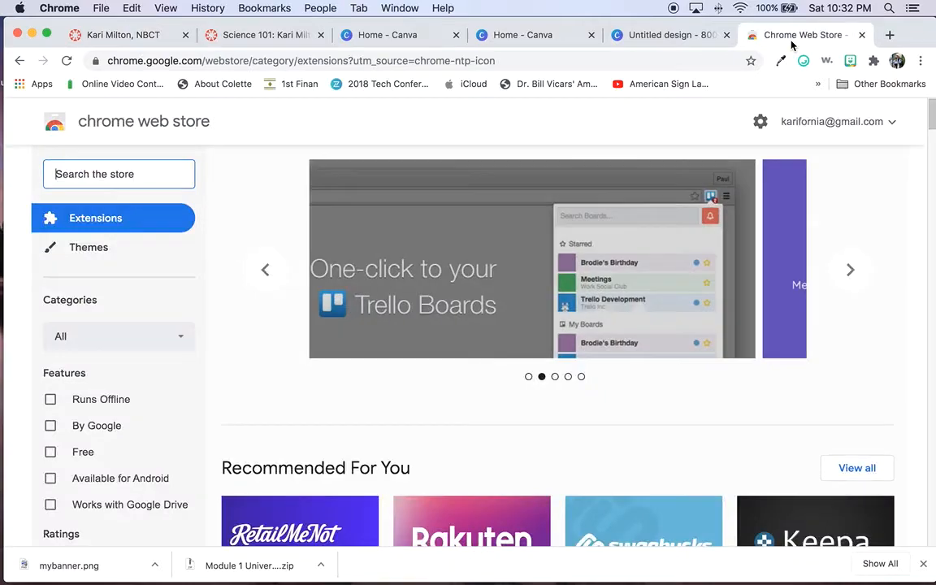
click(675, 32)
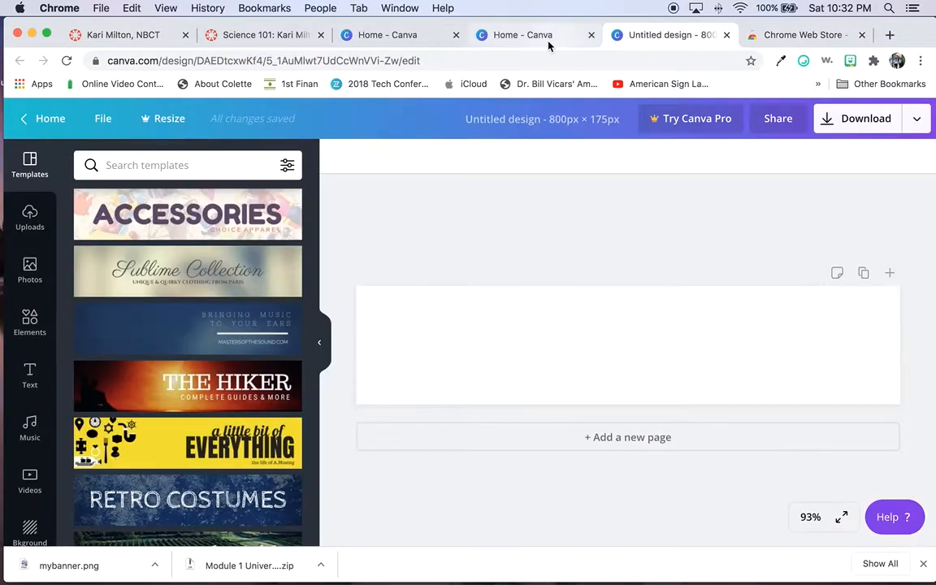
click(523, 341)
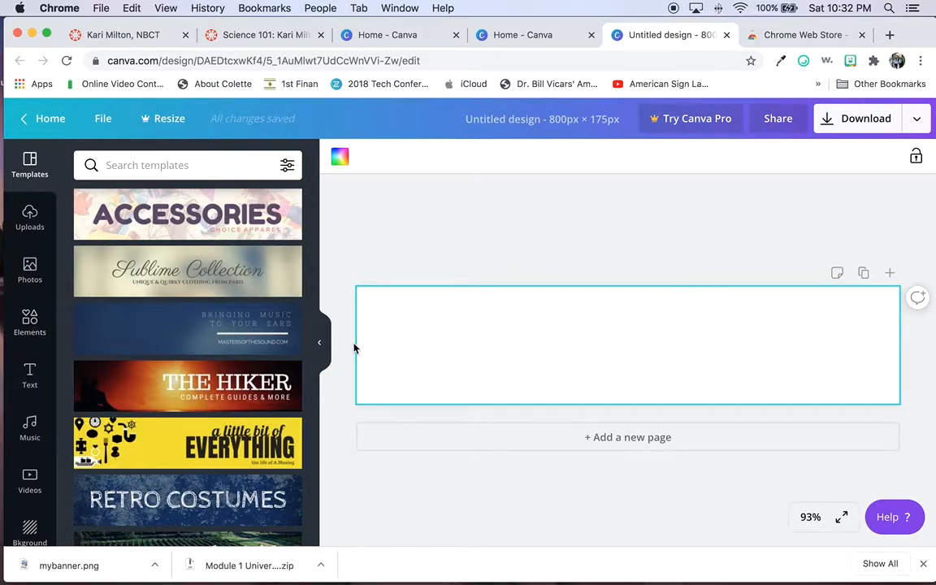
- Search Canva's photos for "background"
click(27, 273)
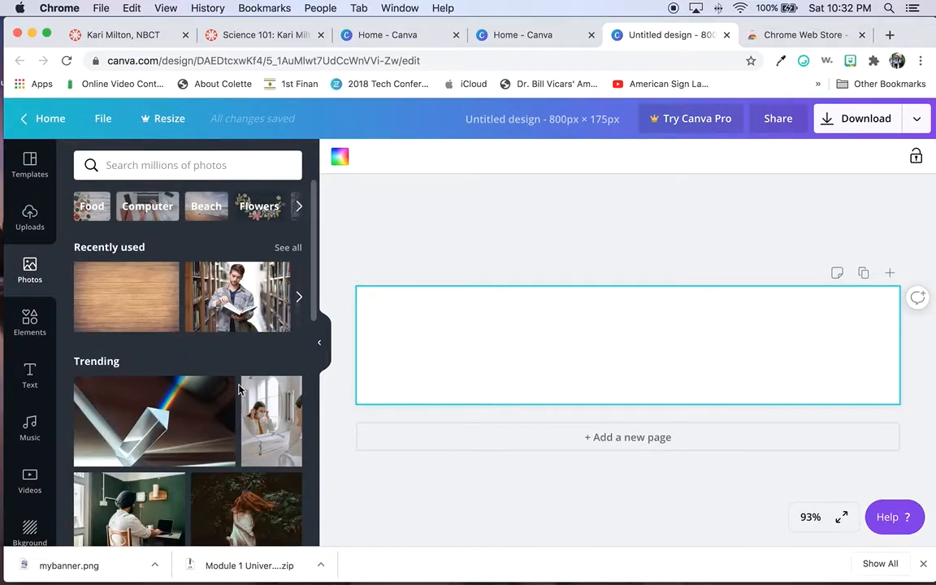
click(170, 164)
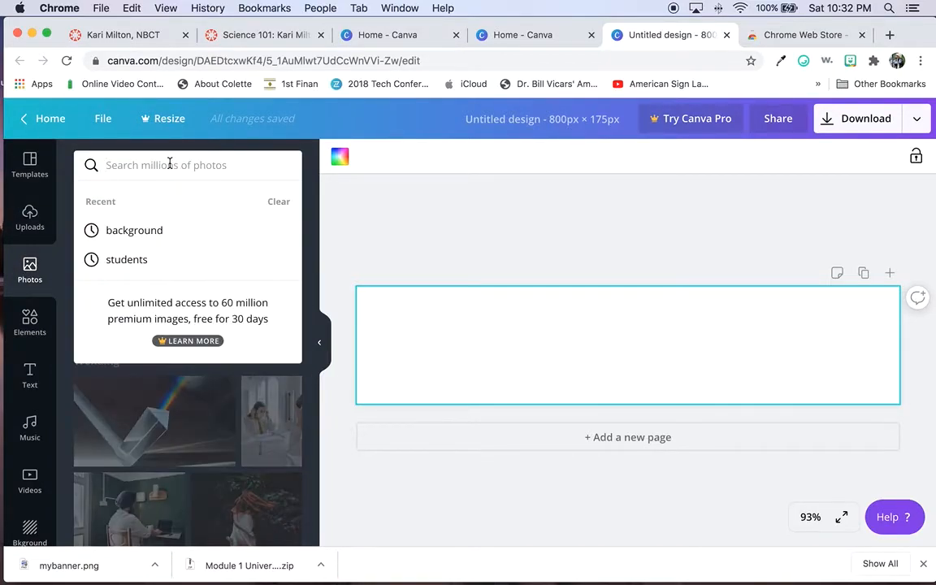
text(background)
key(Return)
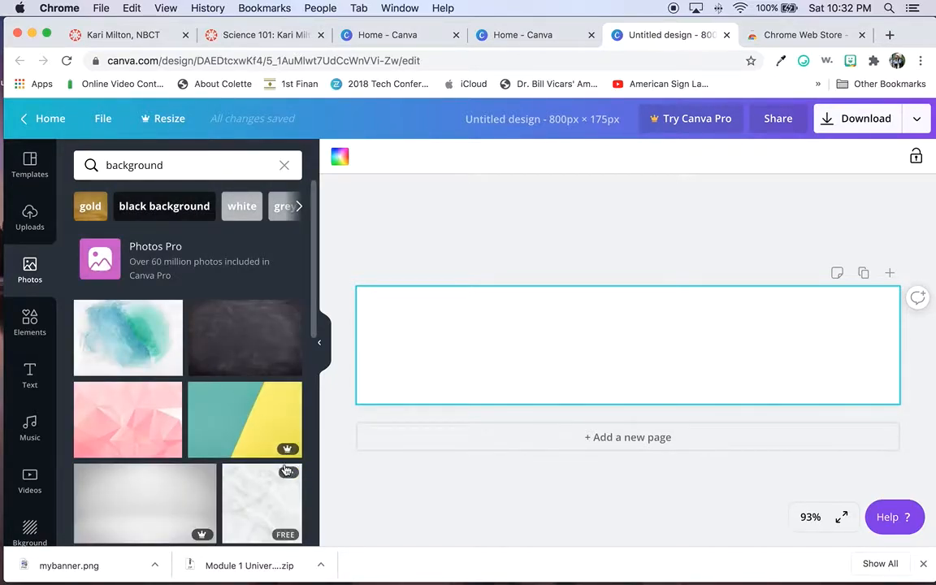
- Look through the background photos, checking which are free or Pro, for one that suits the banner
mouse_move(273, 449)
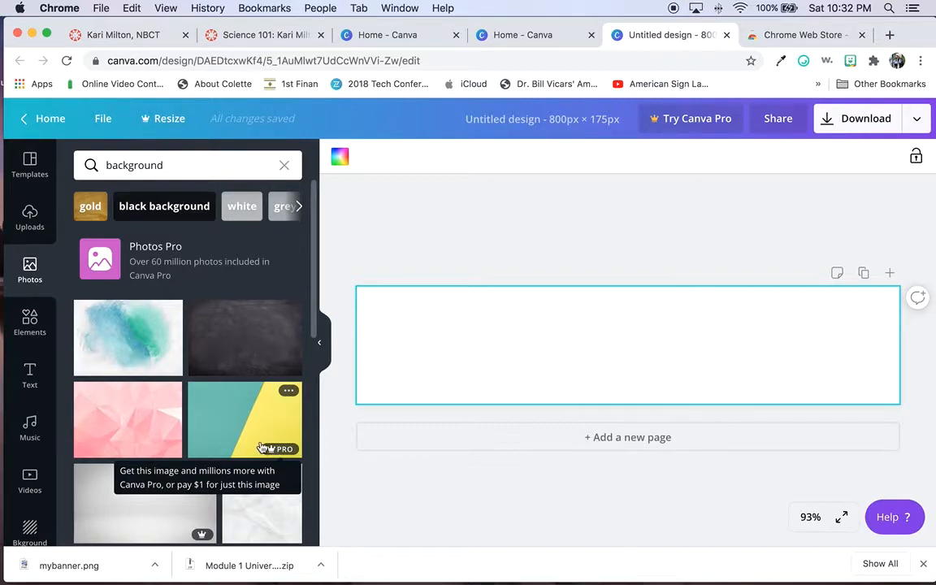
scroll(248, 418, down, 5)
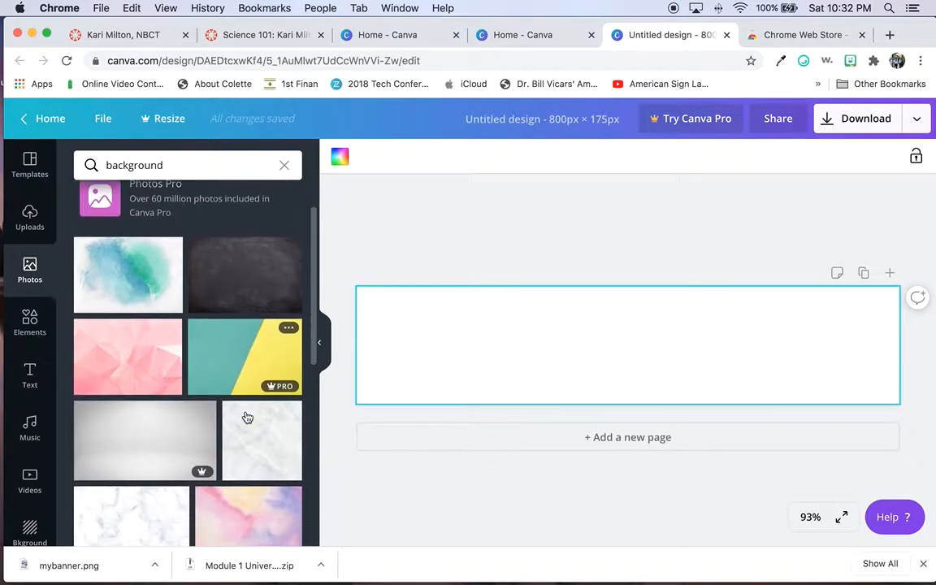
scroll(246, 418, down, 2)
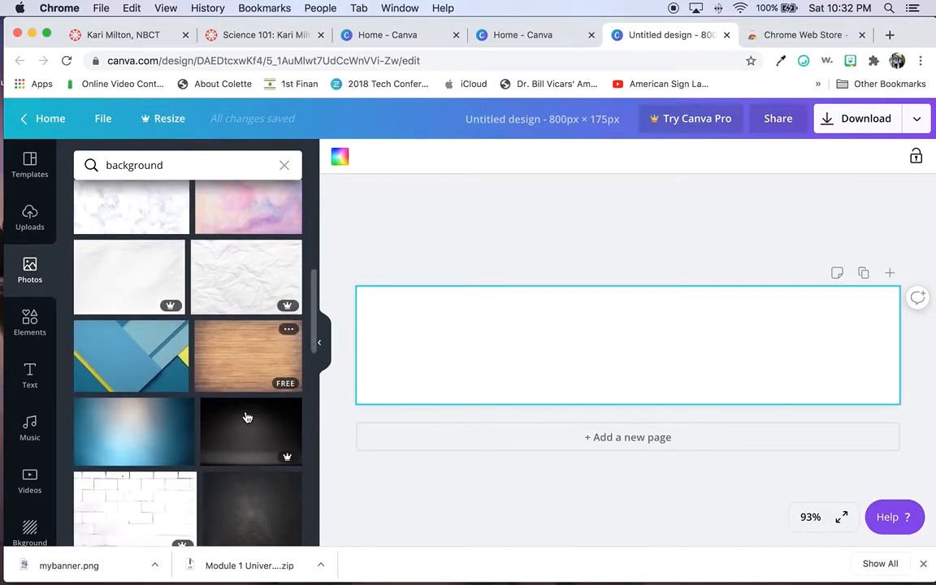
scroll(160, 431, down, 1)
scroll(158, 431, down, 10)
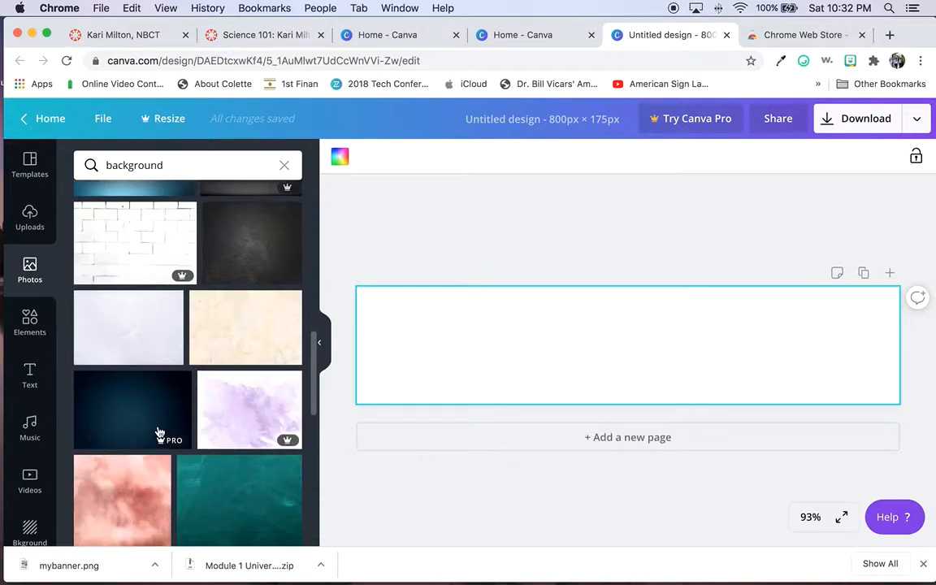
scroll(158, 426, down, 10)
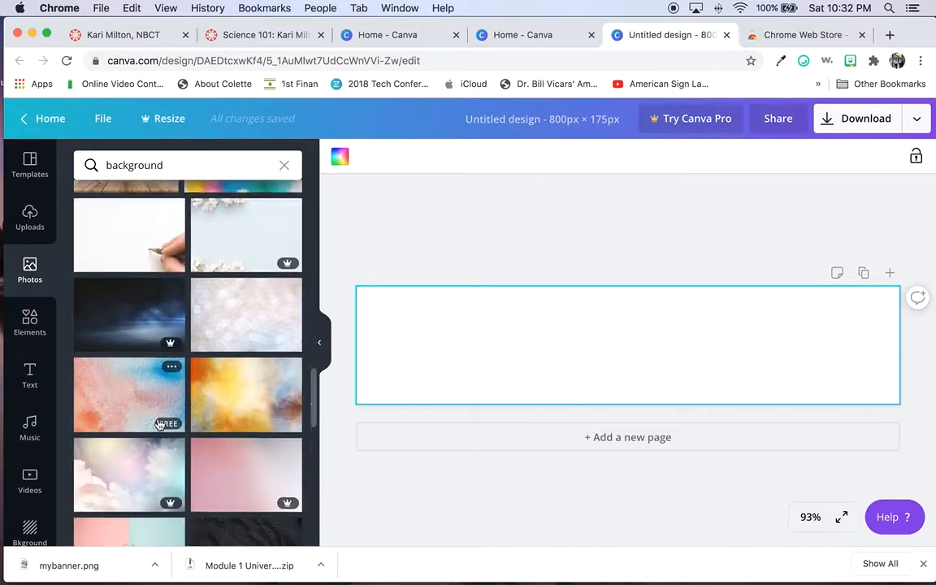
scroll(159, 416, down, 3)
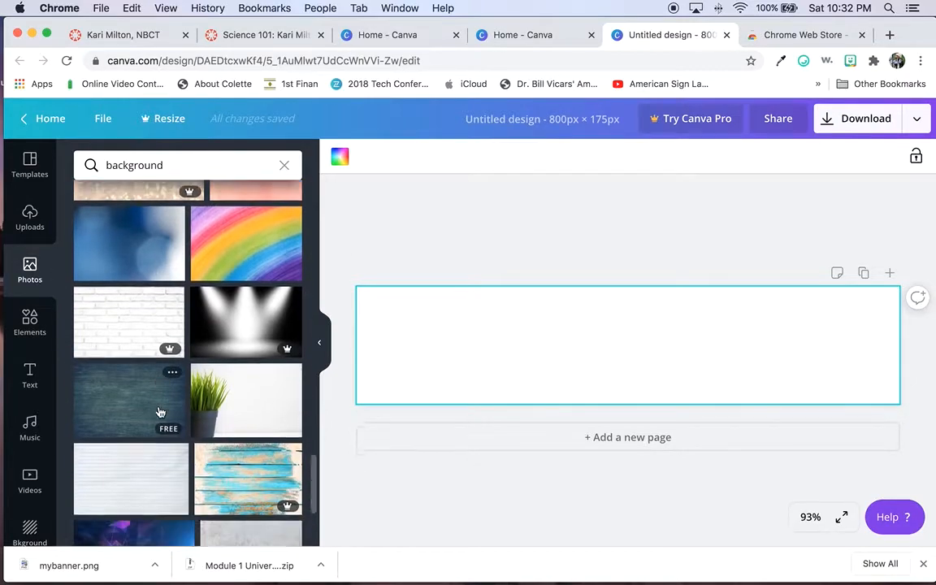
scroll(159, 415, up, 3)
scroll(160, 412, down, 5)
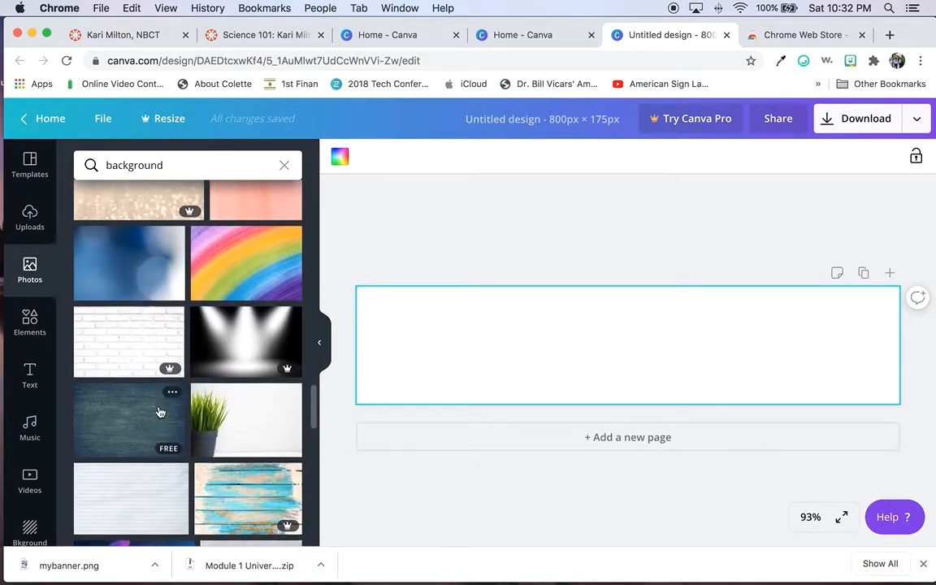
scroll(160, 413, down, 8)
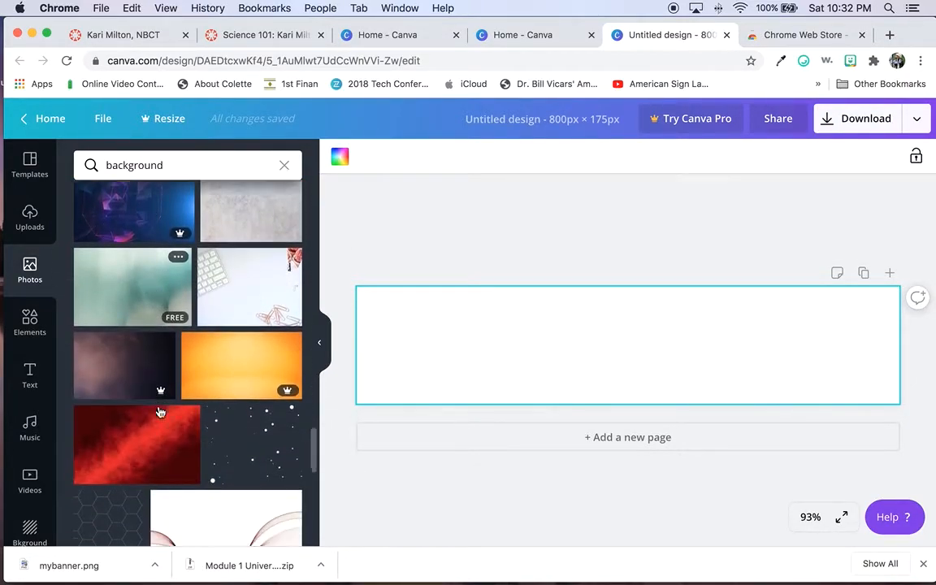
scroll(160, 412, down, 5)
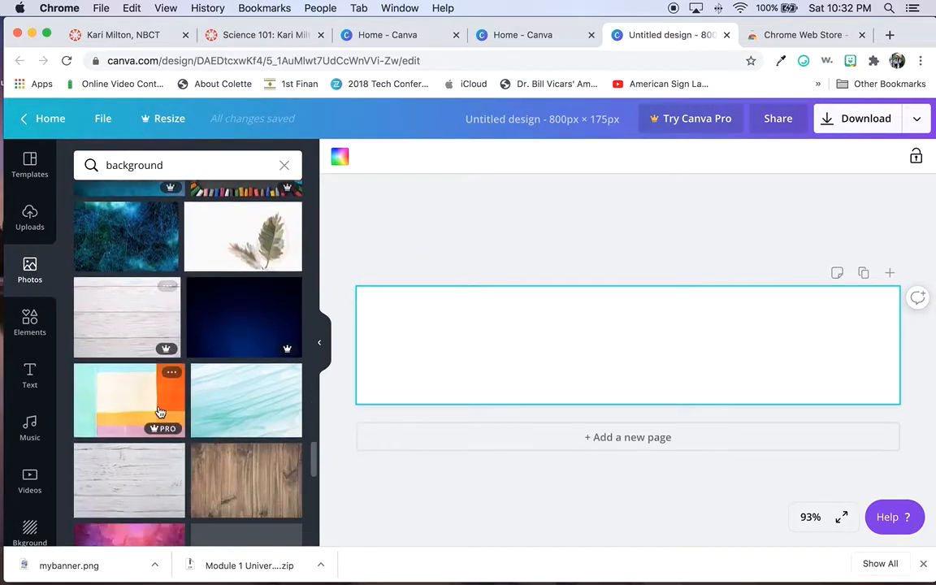
scroll(160, 411, up, 1)
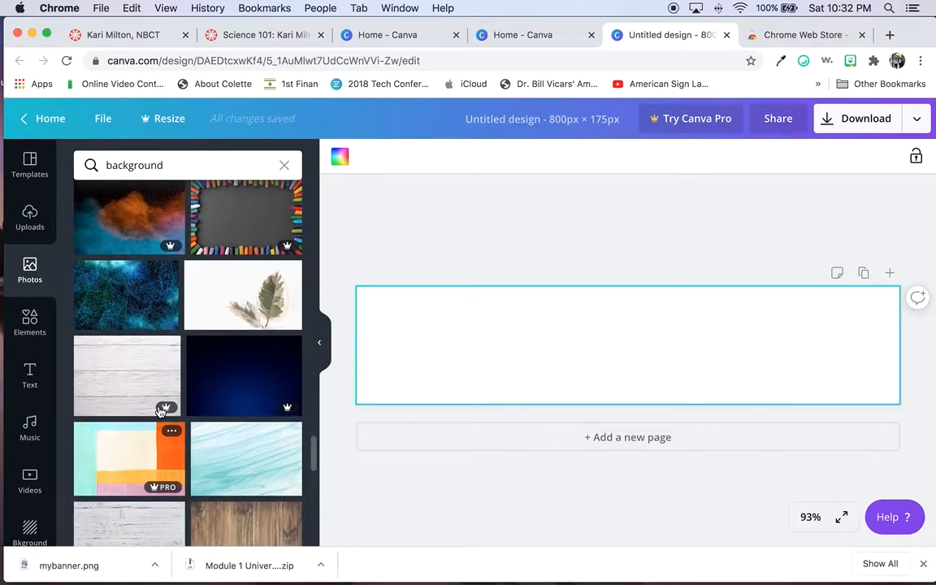
scroll(160, 412, down, 10)
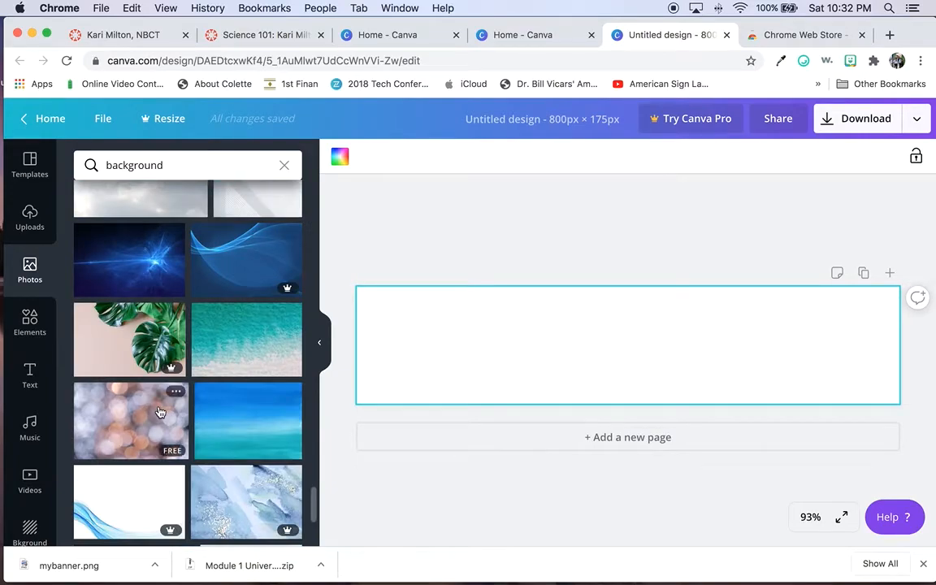
scroll(160, 413, up, 8)
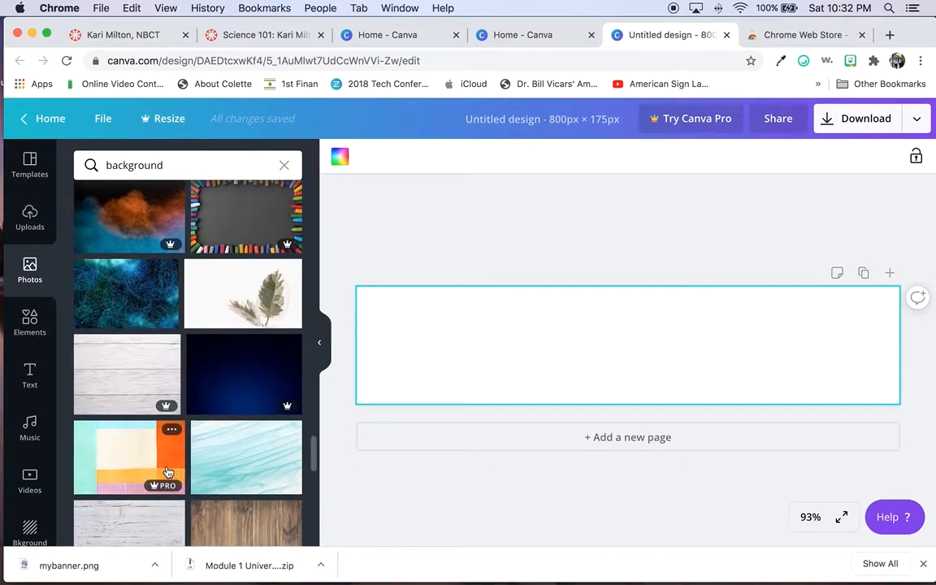
scroll(194, 442, down, 2)
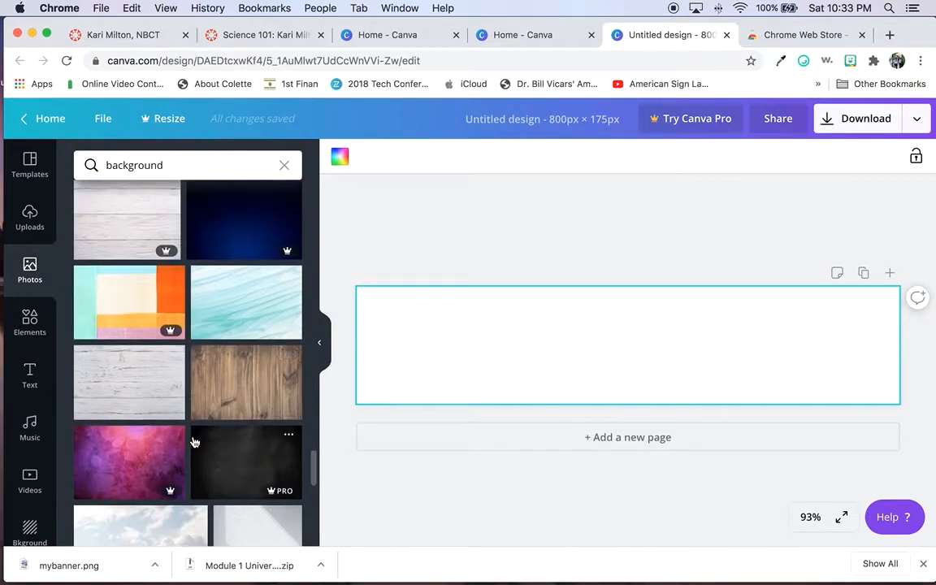
- Add the free whitewashed wood photo, delete that loose copy, and set the same photo as the banner's full background
click(137, 399)
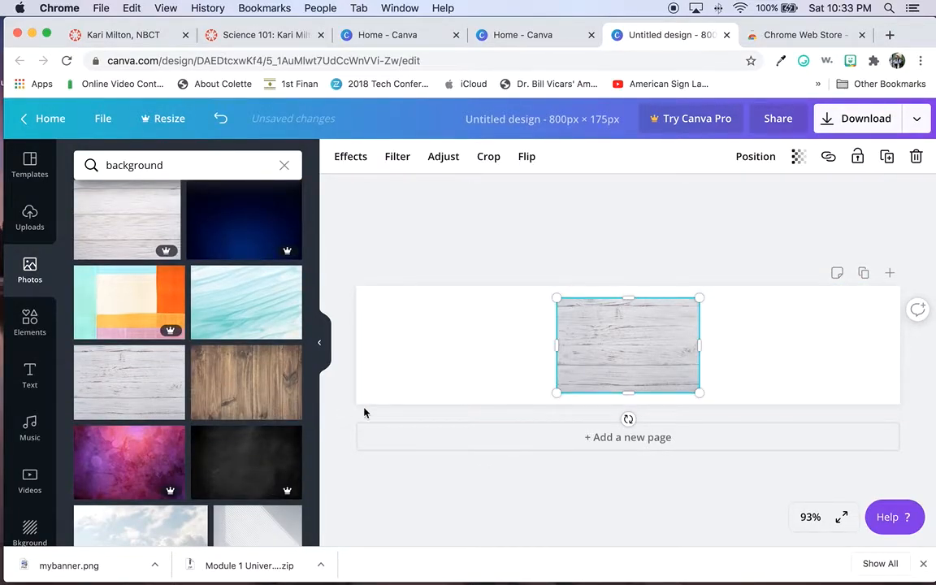
key(BackSpace)
drag(109, 373, 358, 333)
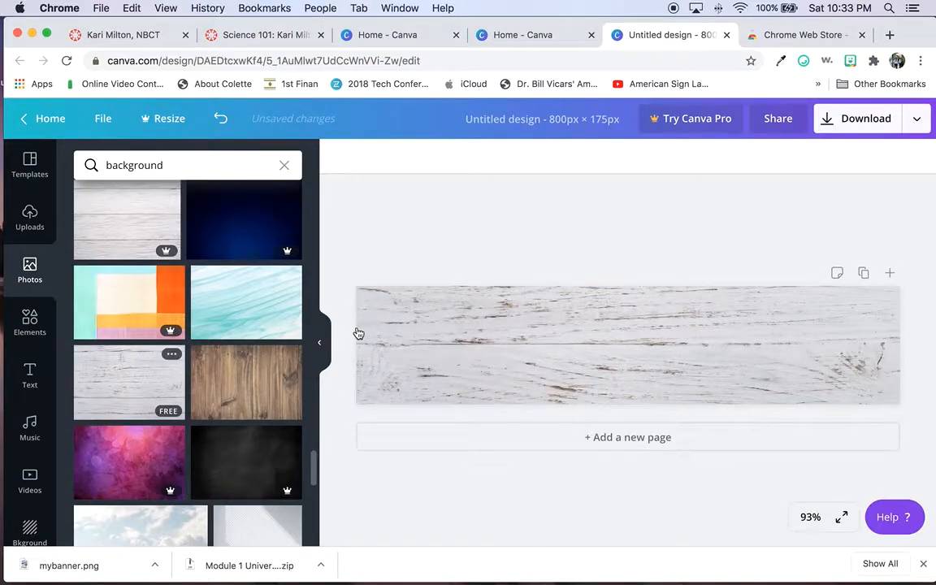
- Undo the wood background and try stretching a loose copy of the same photo across the banner
key(super+z)
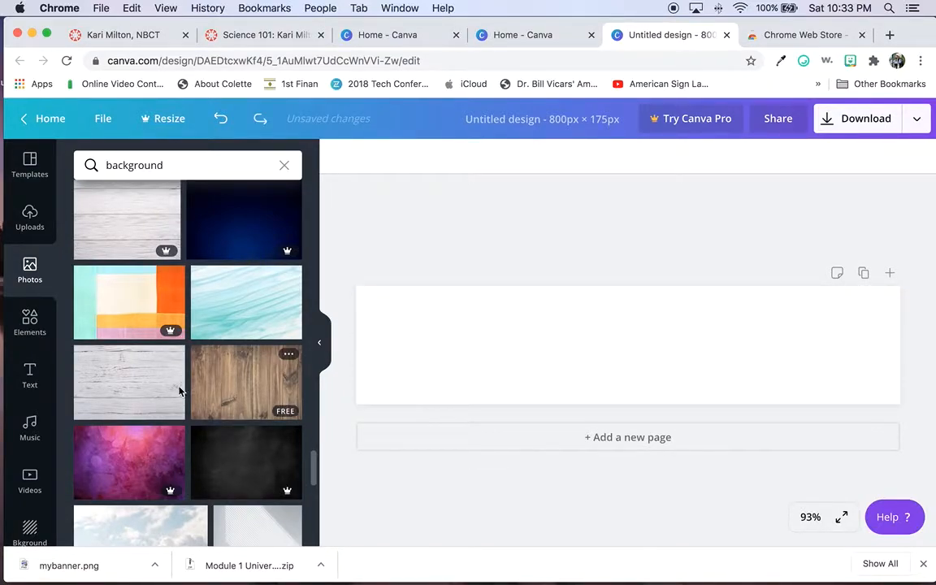
click(140, 383)
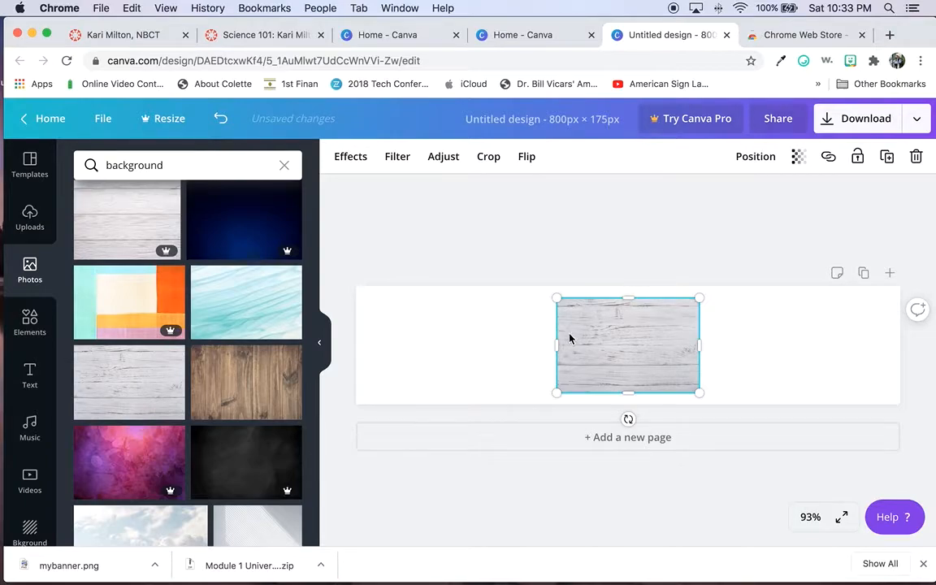
drag(558, 343, 356, 345)
key(super+z)
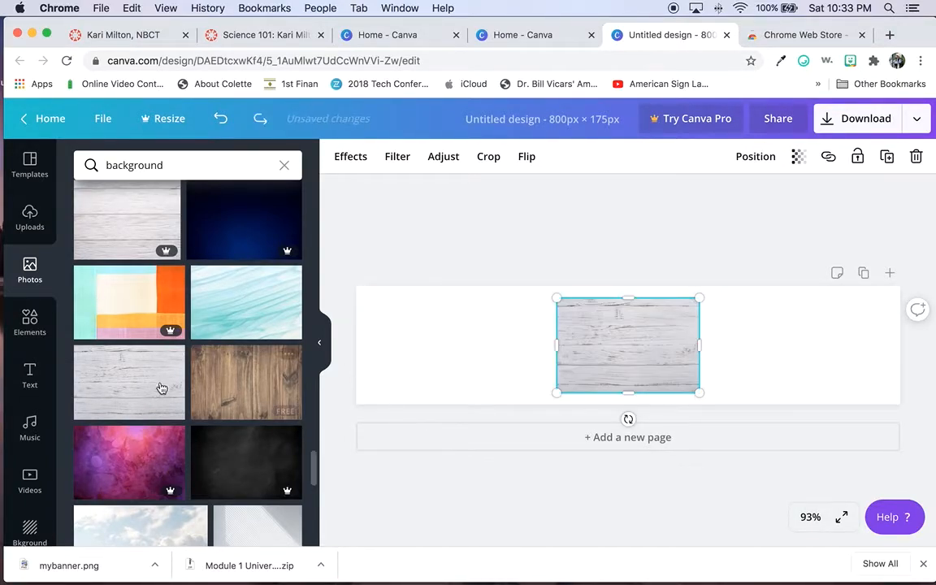
key(super+z)
- Set the free whitewashed wood photo as the banner's full background again
drag(105, 382, 362, 340)
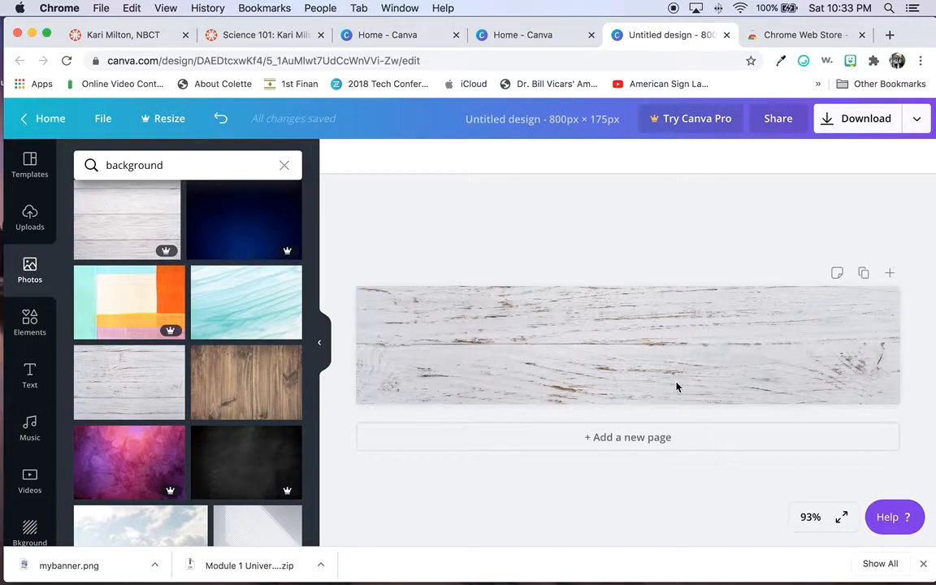
scroll(182, 274, up, 3)
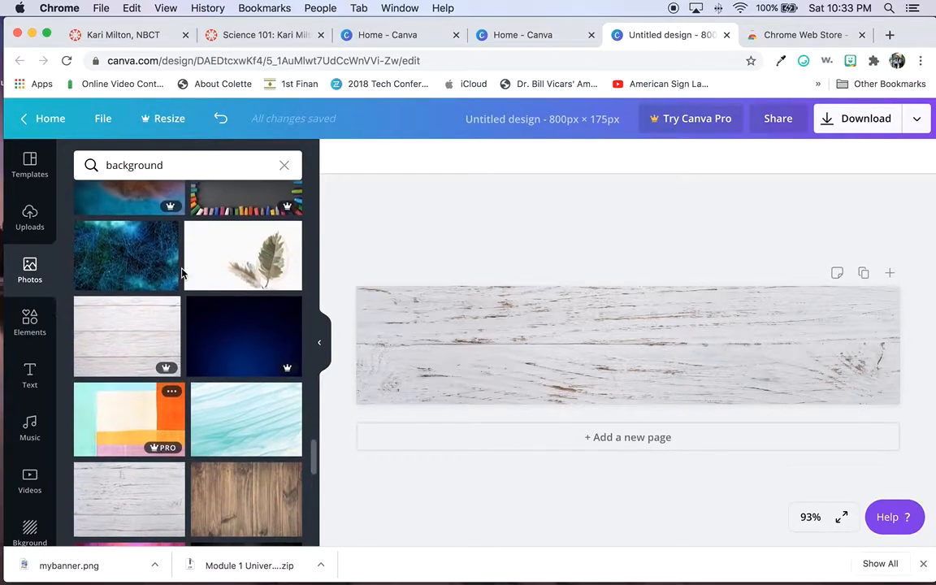
scroll(182, 274, up, 2)
scroll(182, 274, up, 15)
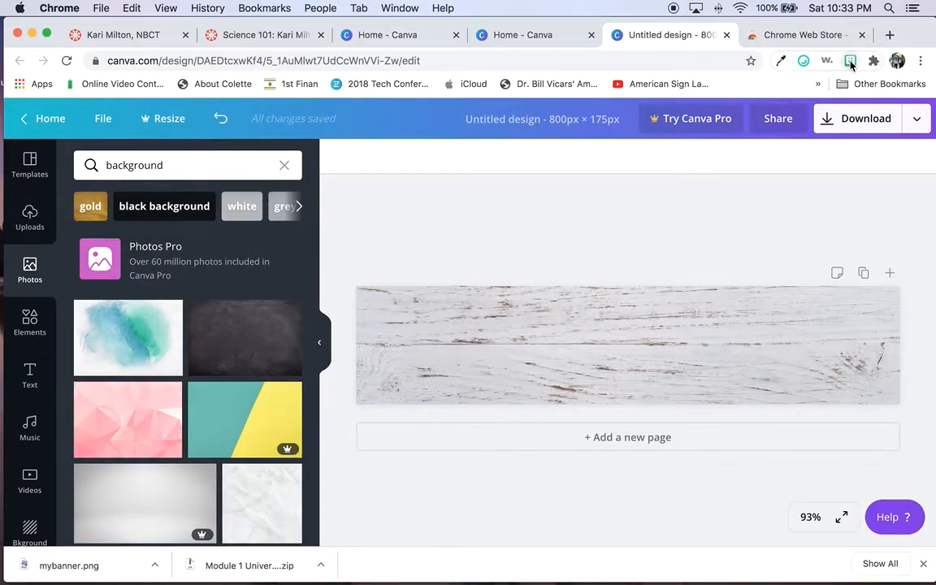
- Copy the cheering Bitmoji surrounded by stars from the Bitmoji extension and paste it onto the banner
click(851, 62)
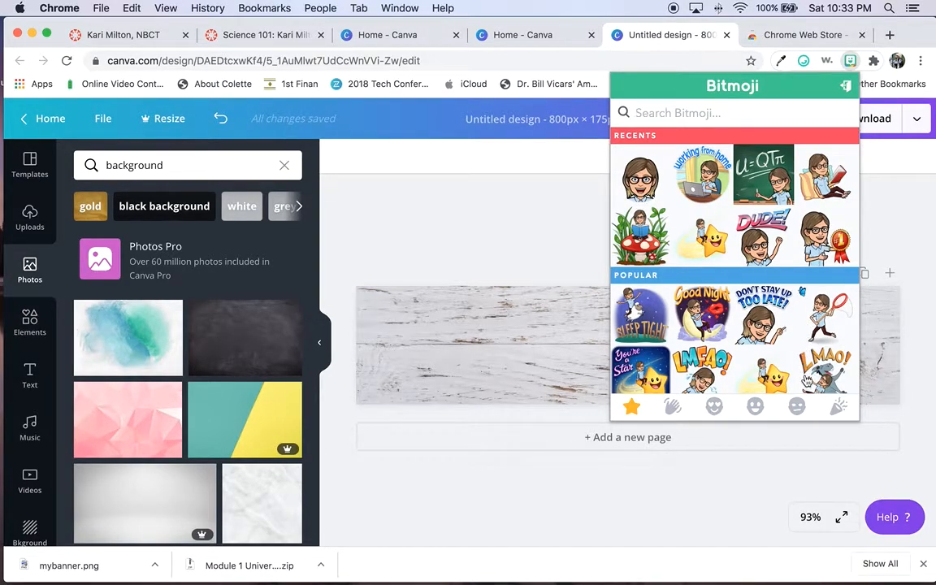
click(745, 408)
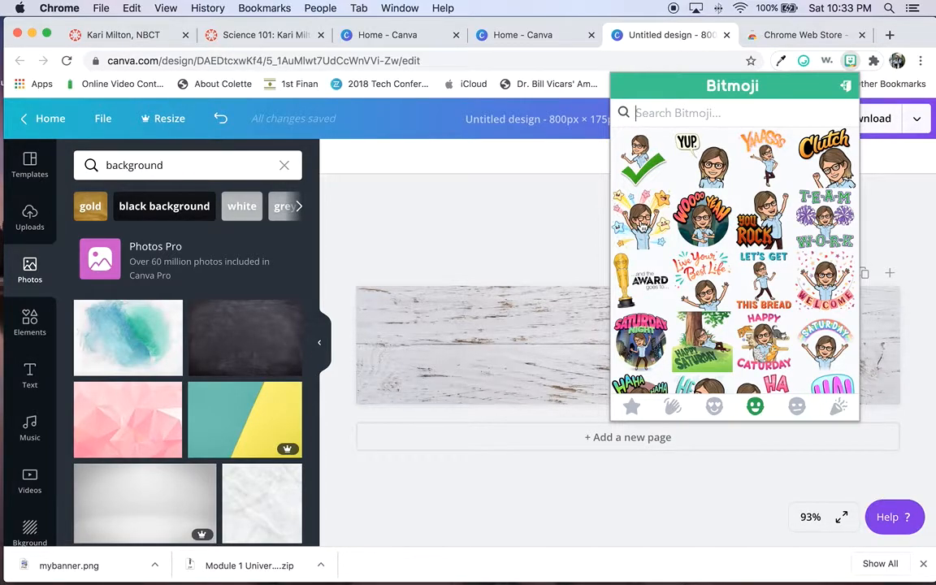
right_click(641, 226)
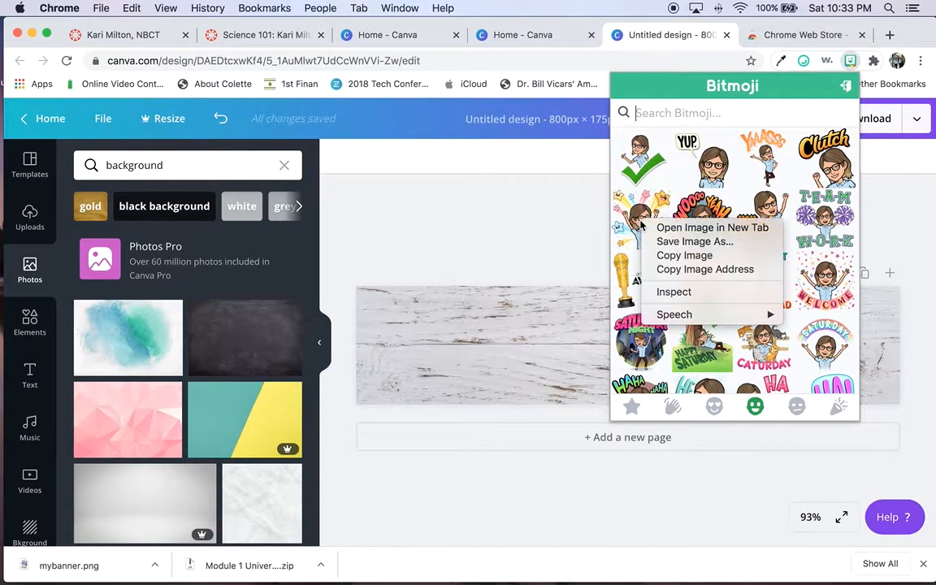
click(684, 255)
click(574, 326)
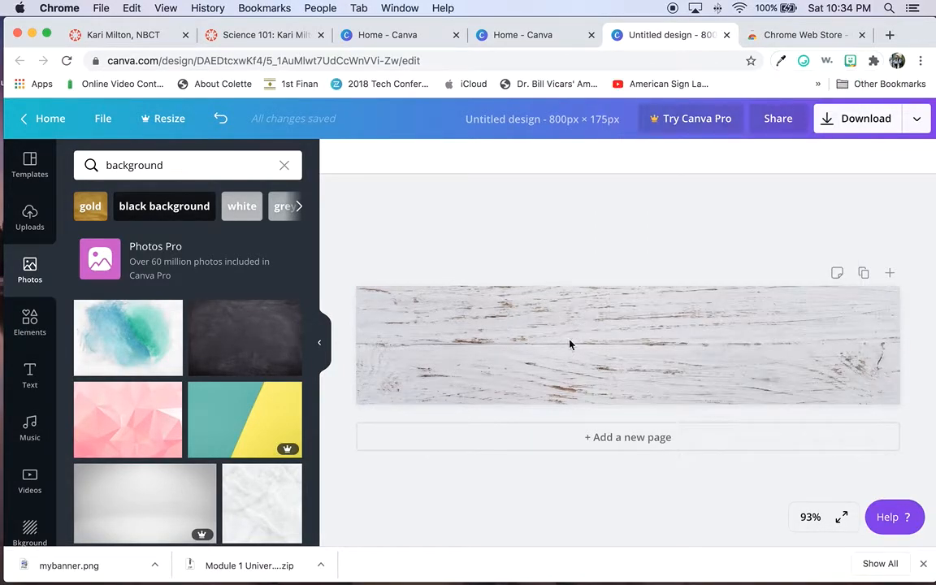
key(super+v)
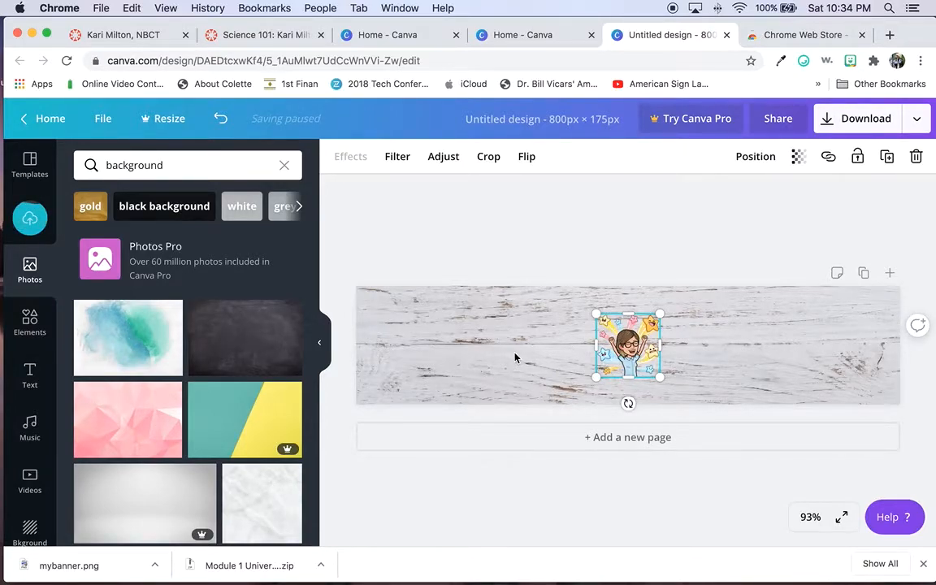
- Enlarge the Bitmoji to the banner's full height and place it just inside the banner's left end
drag(597, 377, 553, 389)
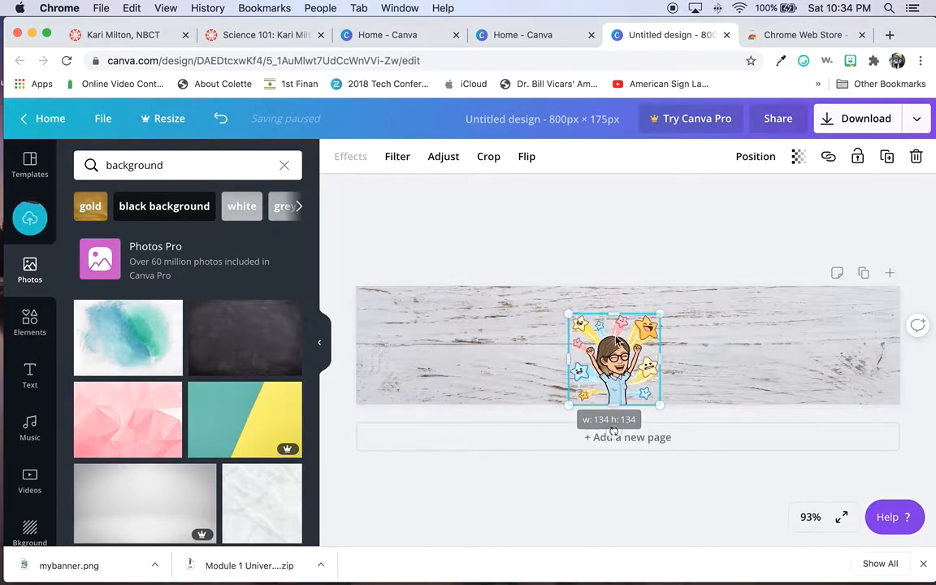
drag(658, 315, 687, 287)
drag(640, 333, 502, 333)
click(631, 317)
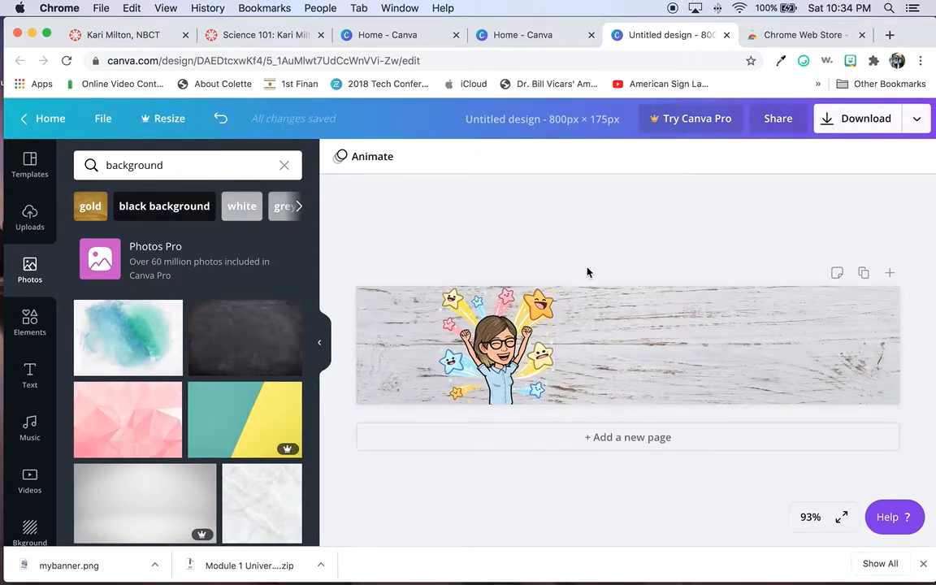
drag(488, 342, 406, 341)
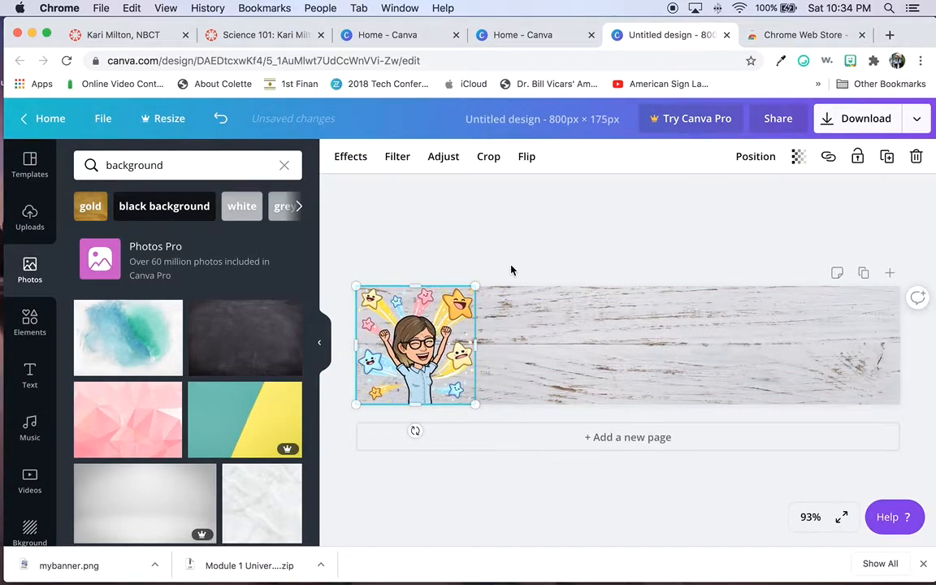
click(545, 245)
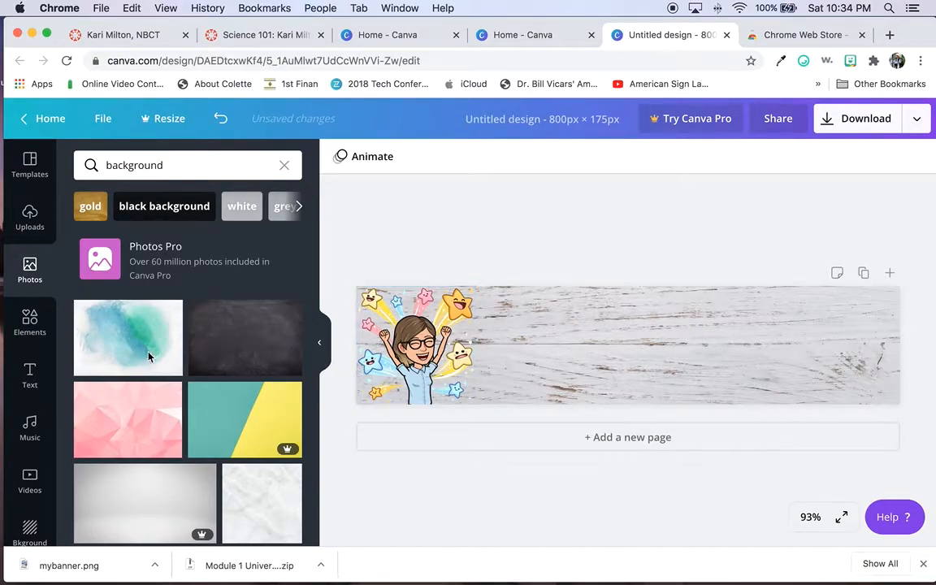
drag(399, 358, 410, 358)
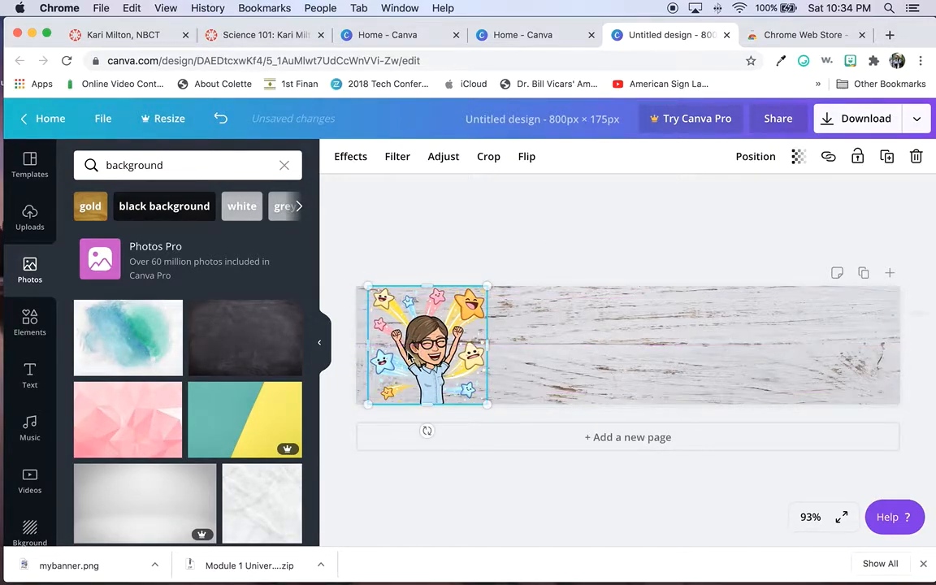
click(408, 269)
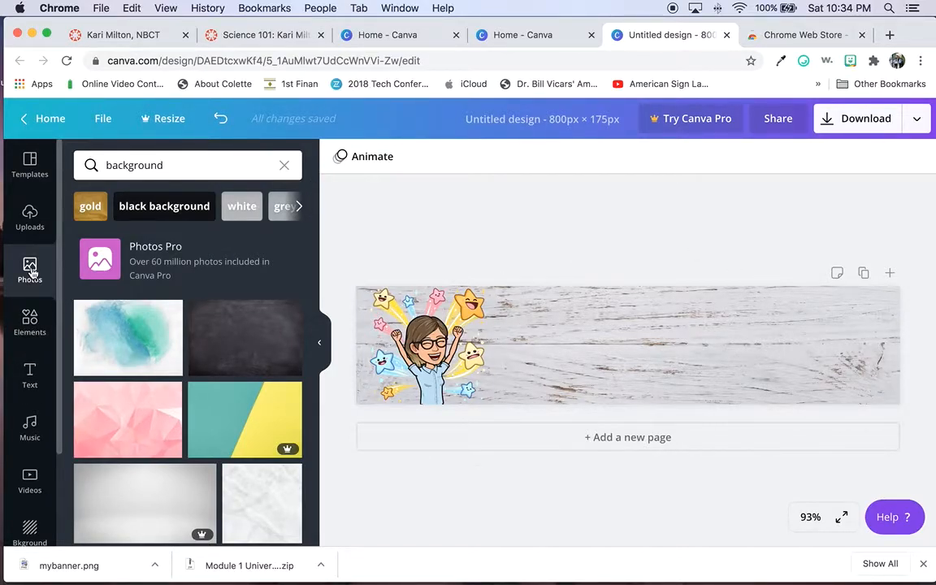
- Add a heading reading "Science 1010" with the teacher's name on a second line, and enlarge it to about font size 31.4
click(31, 378)
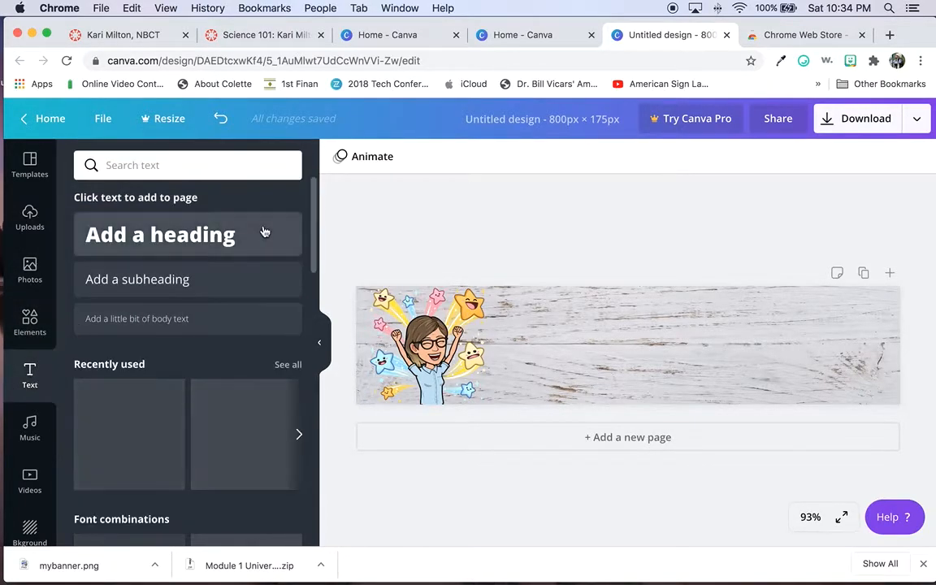
drag(117, 244, 624, 351)
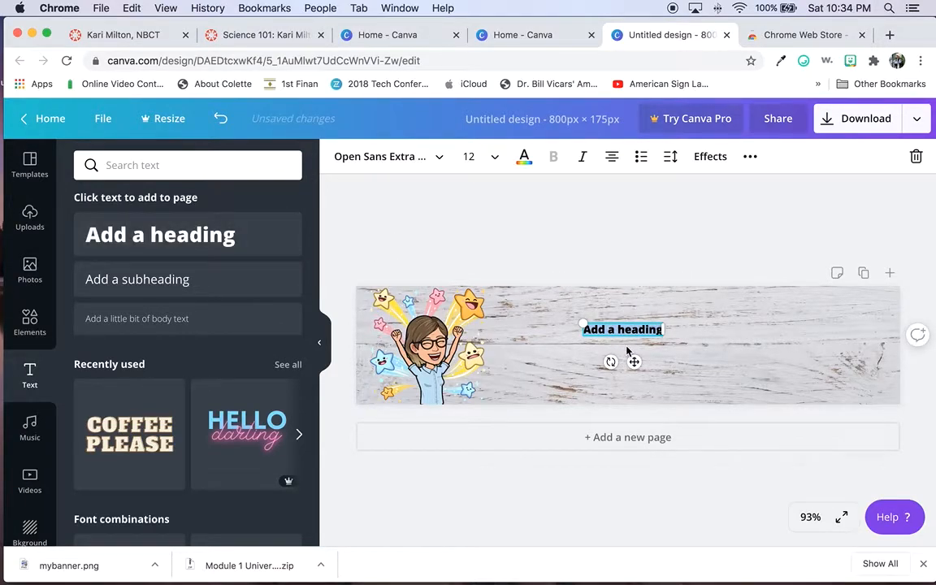
text(Science 1010)
key(Return)
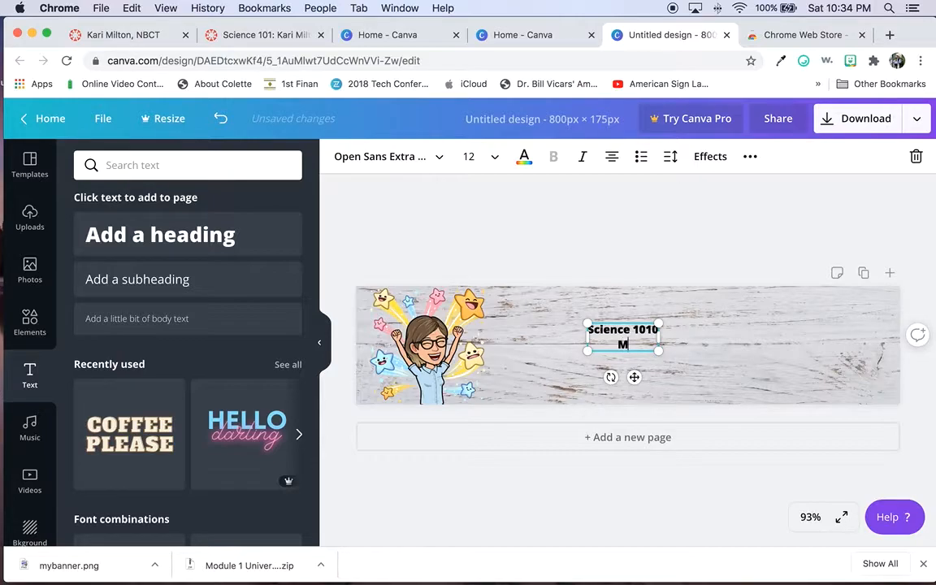
text(Ms. Milton)
drag(658, 351, 769, 391)
- Delete the heading from the banner
click(689, 334)
key(super+a)
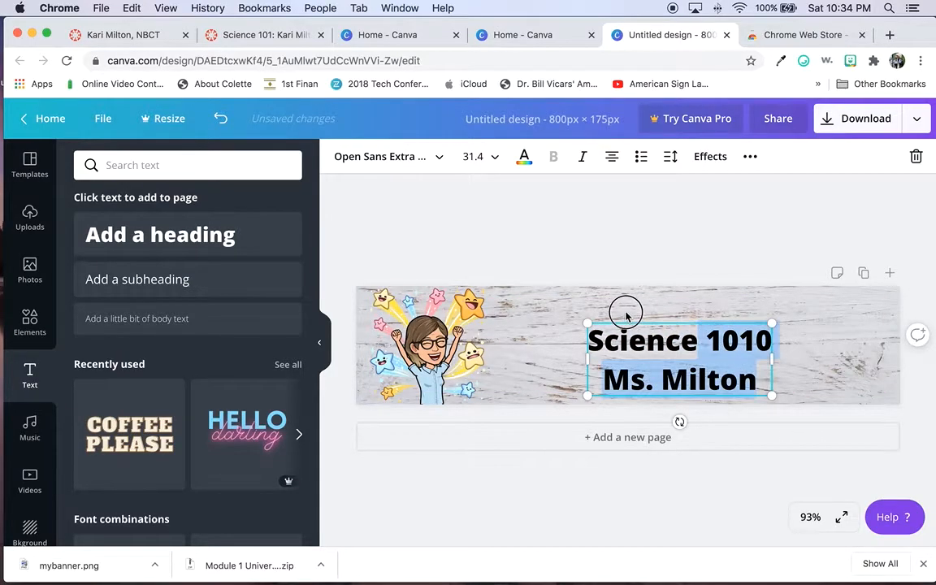
click(629, 333)
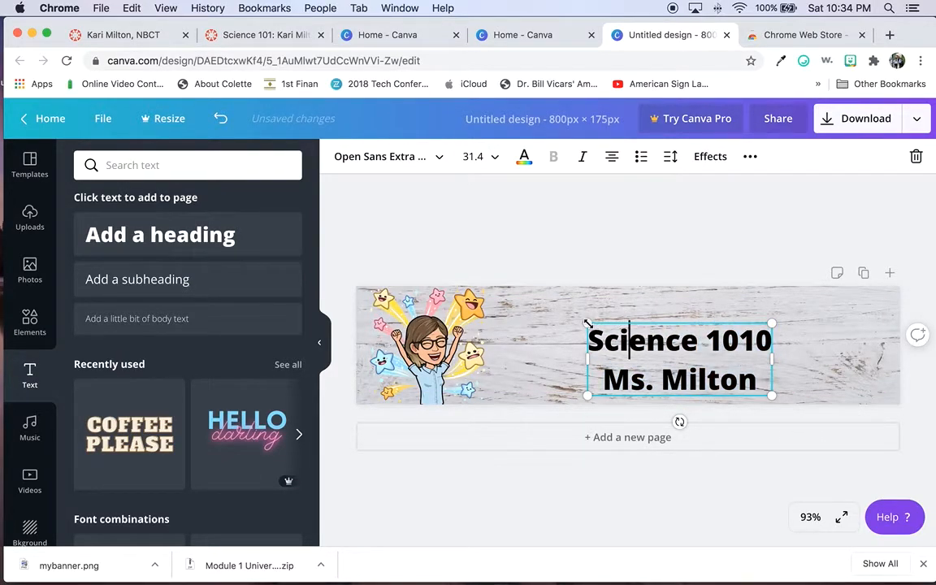
key(BackSpace)
click(854, 396)
click(744, 381)
key(BackSpace)
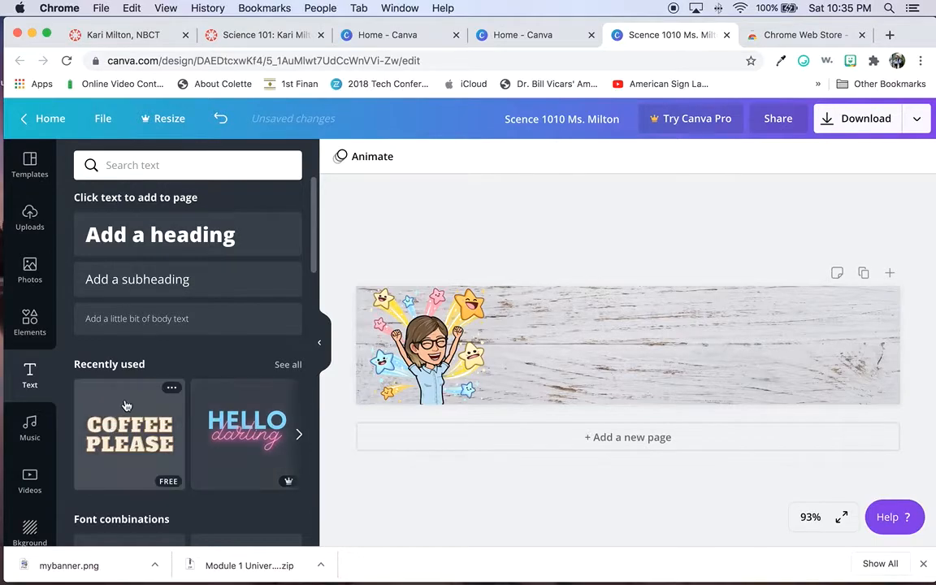
- Add the free "Good vibes" neon font combination to the banner beside the Bitmoji and enlarge it to about font size 71.4
scroll(130, 390, down, 4)
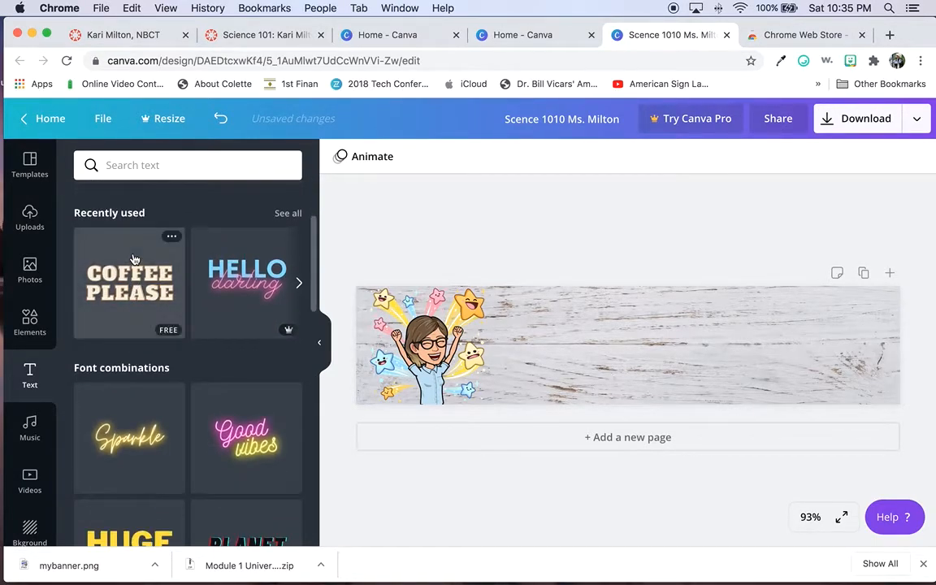
scroll(134, 360, down, 2)
scroll(134, 259, down, 1)
scroll(134, 260, up, 1)
scroll(134, 260, down, 3)
scroll(134, 258, down, 1)
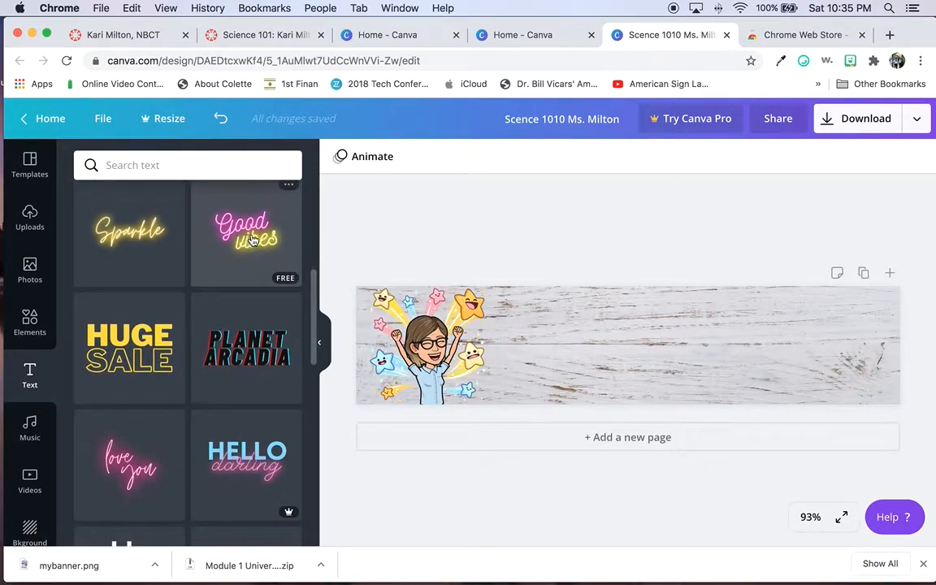
drag(251, 242, 610, 352)
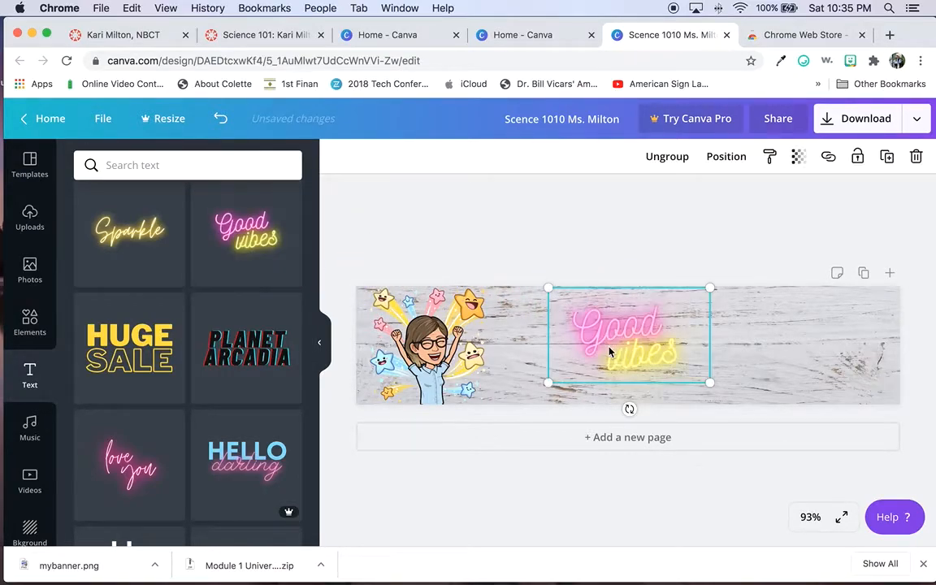
drag(554, 382, 476, 424)
- Replace the pink word "Good" in the font combination with the teacher's title and last name
click(545, 364)
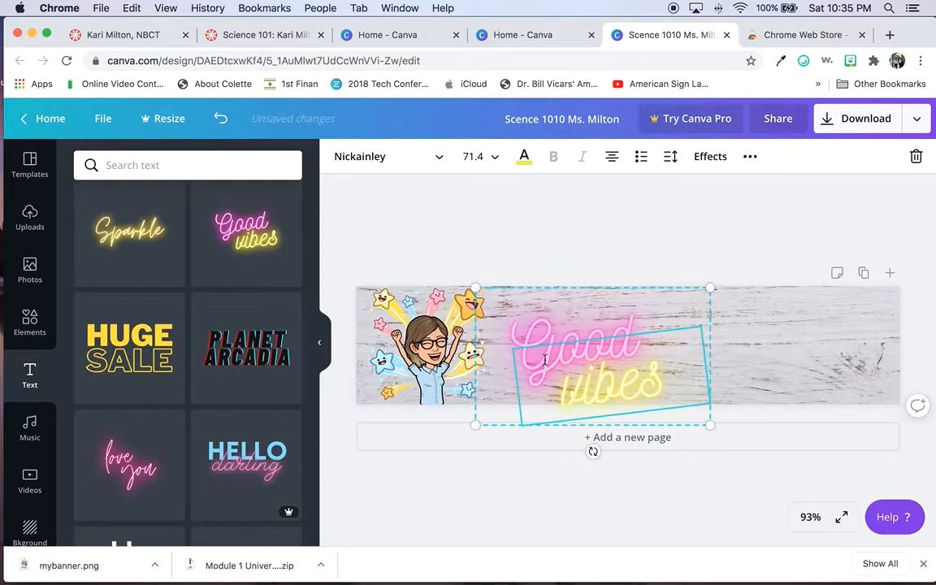
click(560, 346)
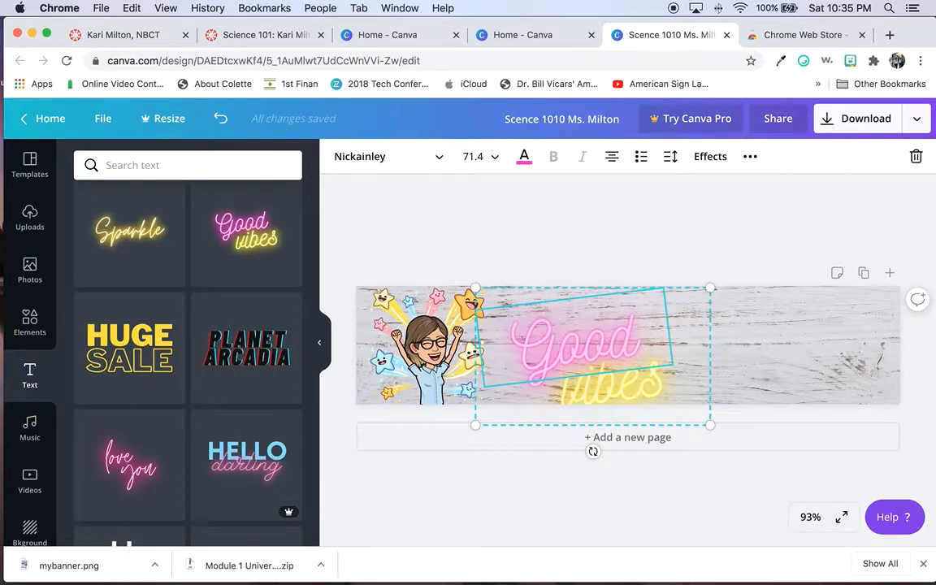
text(M)
drag(597, 383, 498, 344)
key(BackSpace)
text(Ms.)
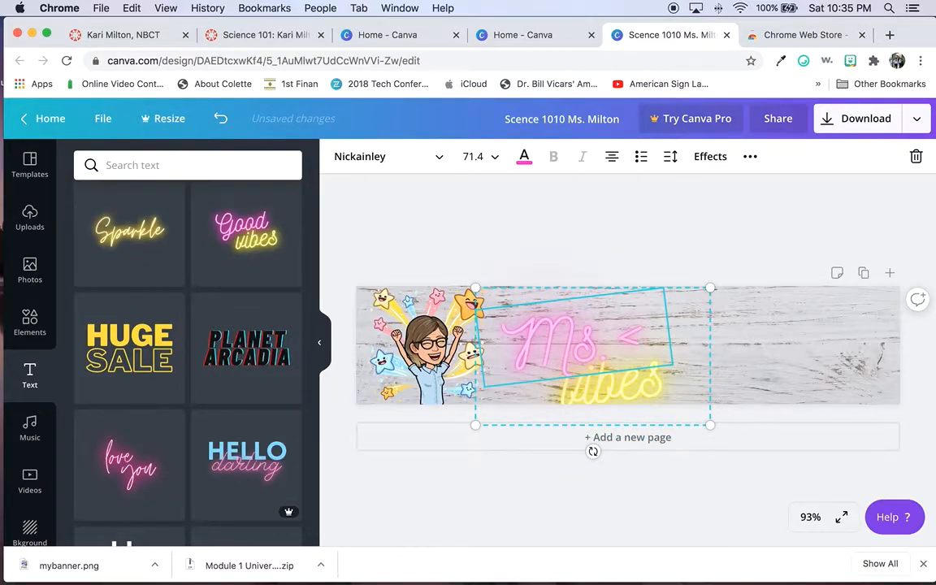
text( Milton)
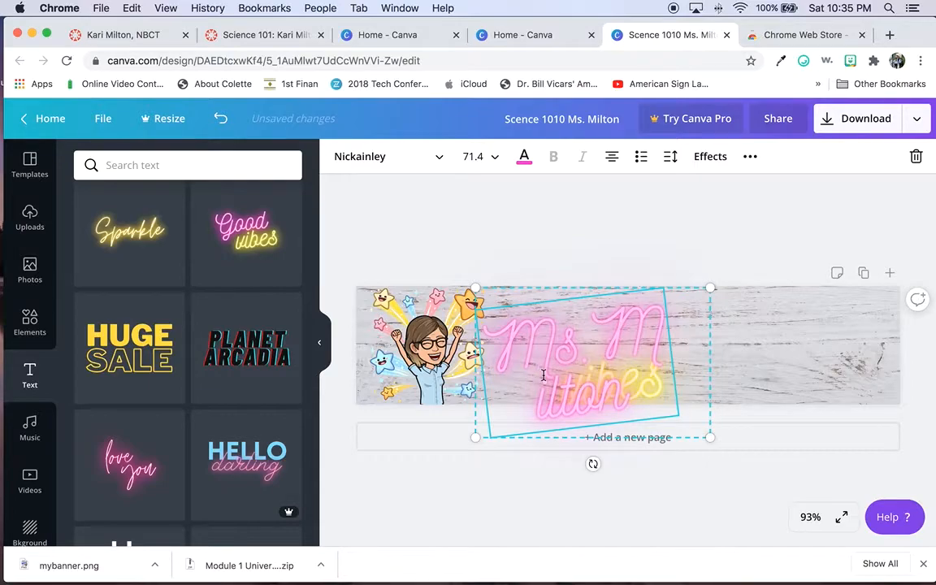
- Set the font size of the pink neon name to 36
click(453, 158)
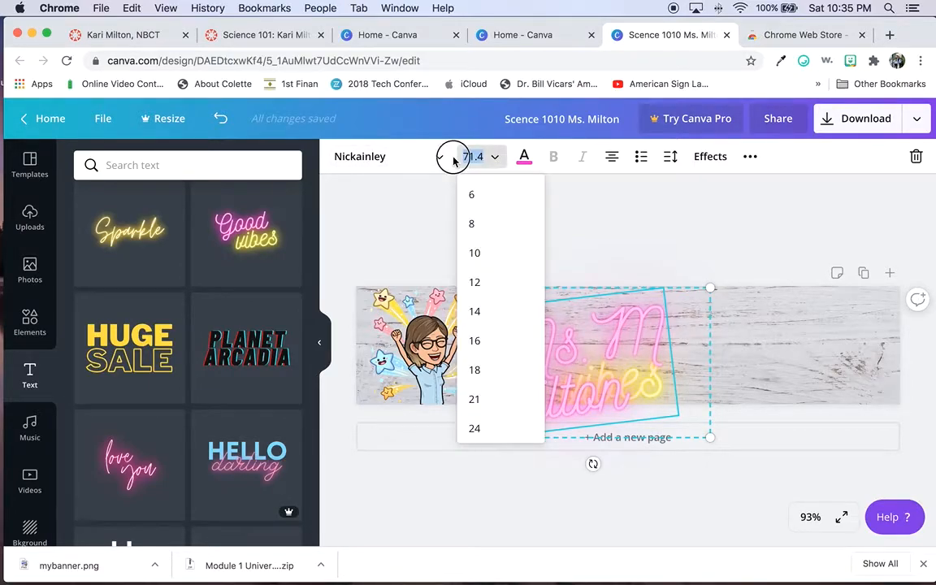
scroll(495, 397, down, 5)
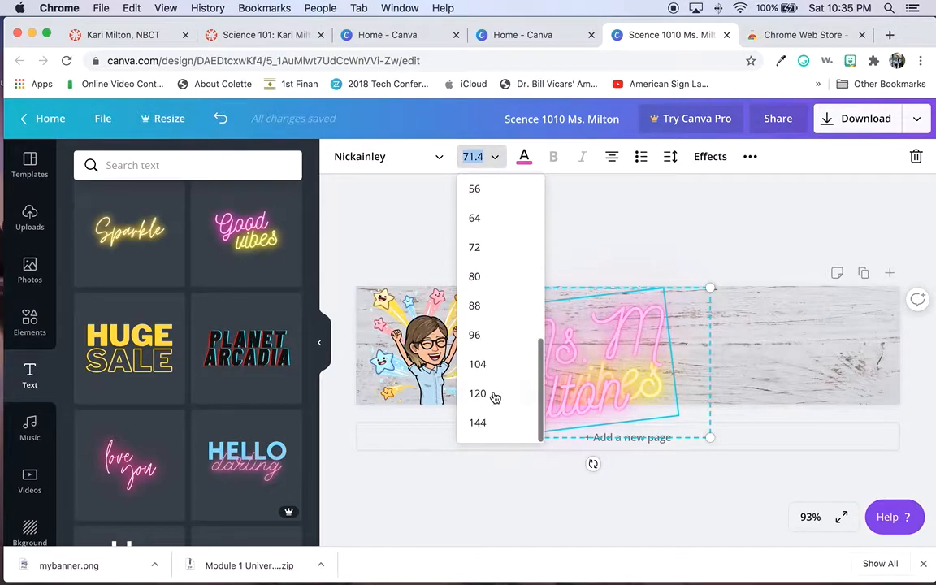
scroll(486, 187, up, 3)
click(485, 214)
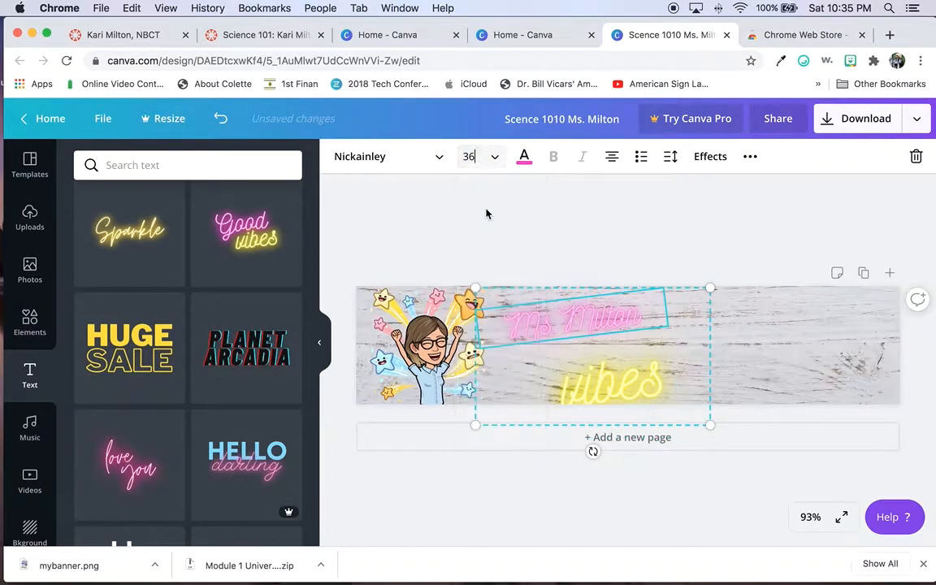
- Move the neon text group slightly to the right and delete its pink name text
click(764, 376)
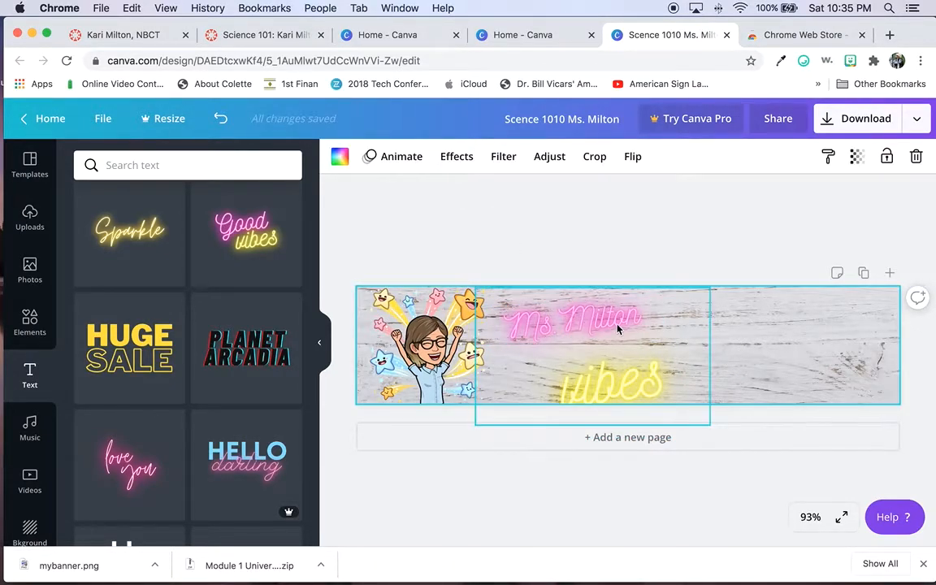
drag(616, 324, 662, 330)
key(BackSpace)
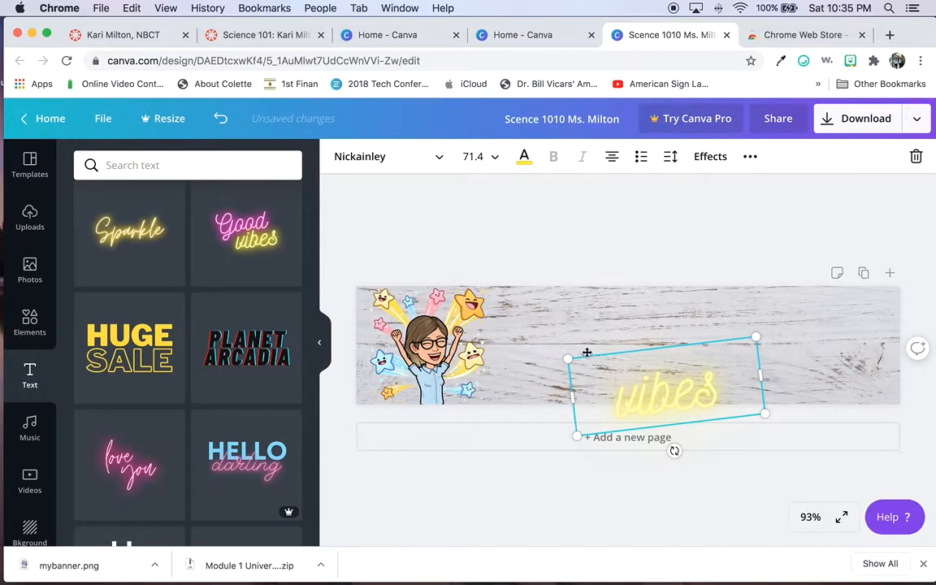
- Delete the leftover yellow "vibes" text and add the recently used "Coffee Please" text style to the banner
key(BackSpace)
scroll(244, 402, down, 5)
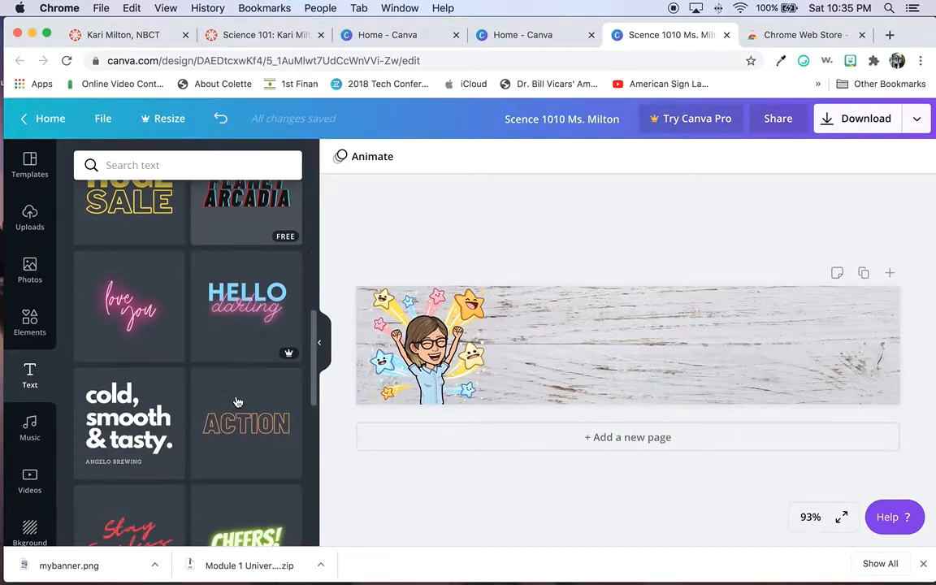
scroll(235, 400, down, 8)
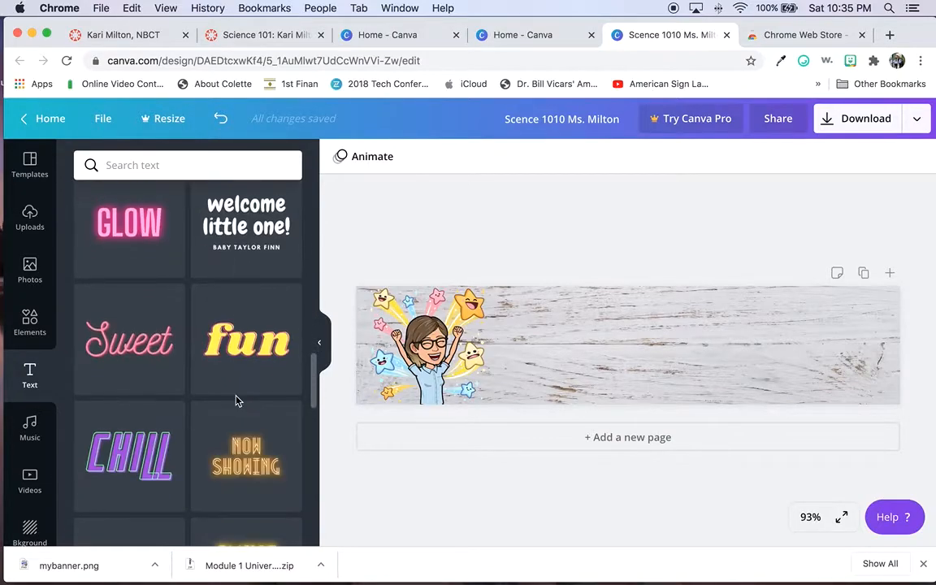
scroll(235, 400, down, 8)
scroll(237, 402, up, 7)
scroll(237, 403, up, 15)
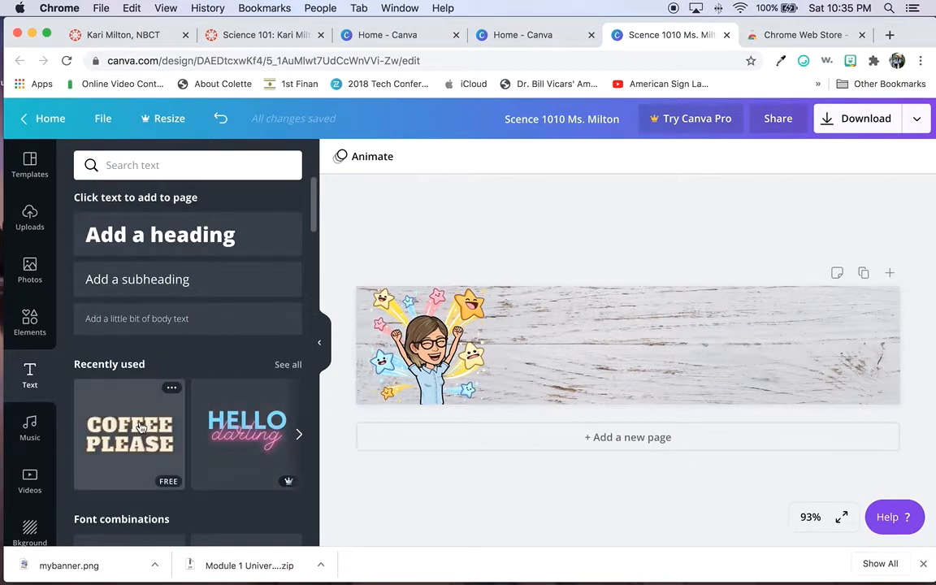
drag(108, 436, 117, 437)
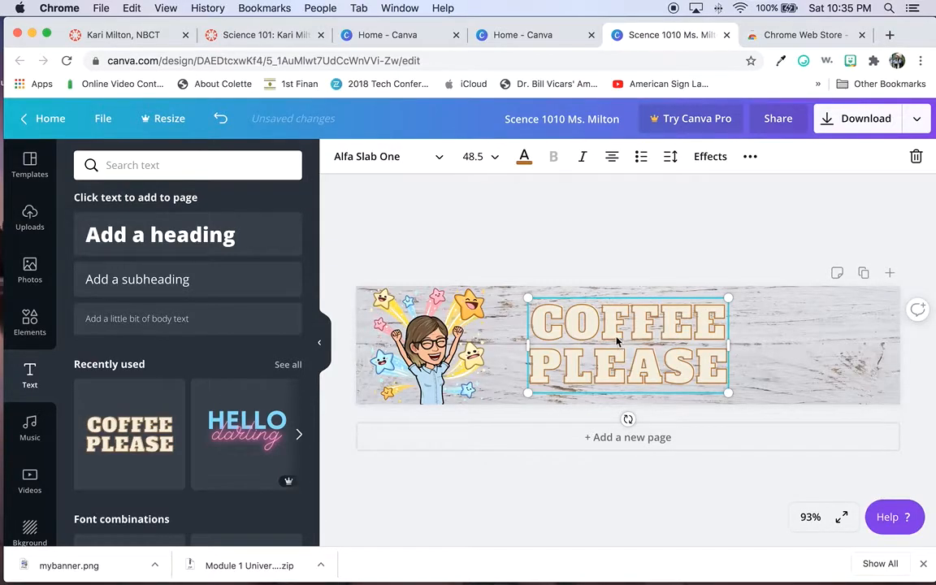
- Widen the text box and replace its two lines with "SCIENCE" and the teacher's title and last name in capitals
drag(728, 342, 870, 348)
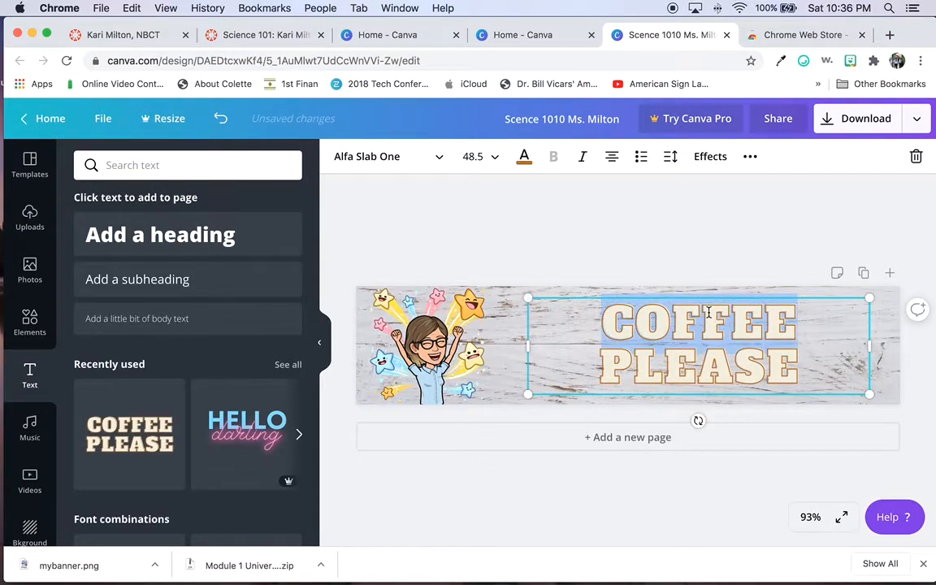
text(M)
key(BackSpace)
text(SCIENCE)
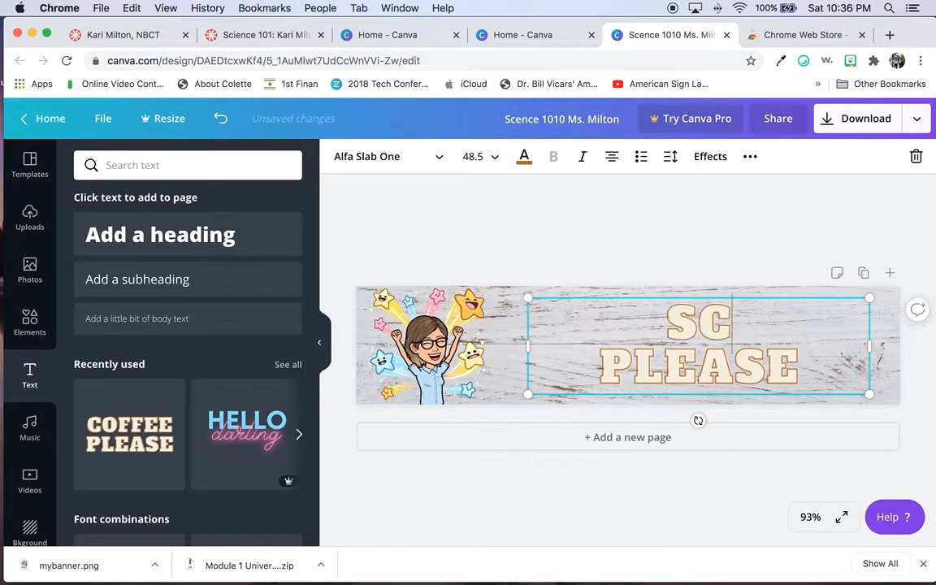
double_click(710, 364)
text(MS. MILTON)
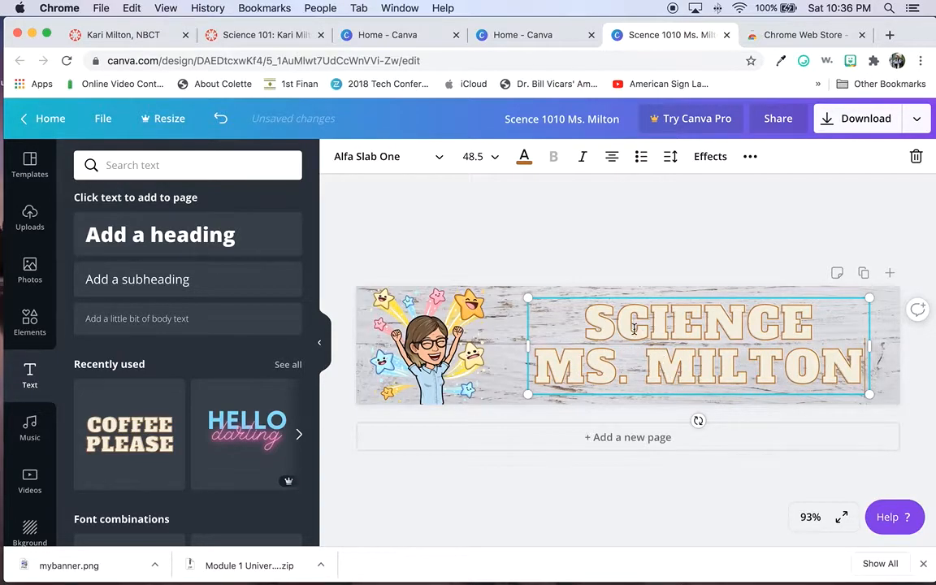
- Set the font size of the teacher's name line to 28, leaving the "SCIENCE" line unchanged
drag(540, 360, 863, 355)
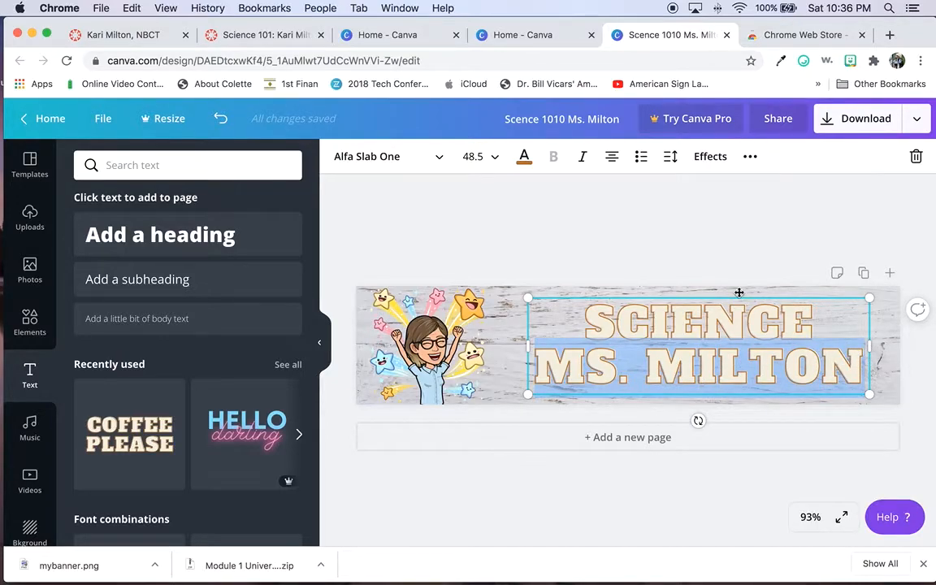
click(471, 156)
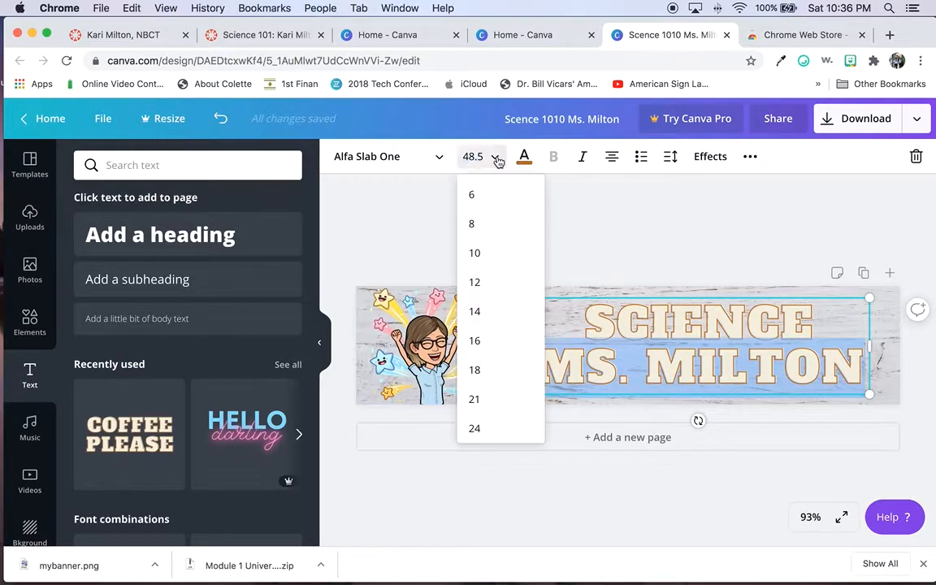
click(492, 319)
click(469, 156)
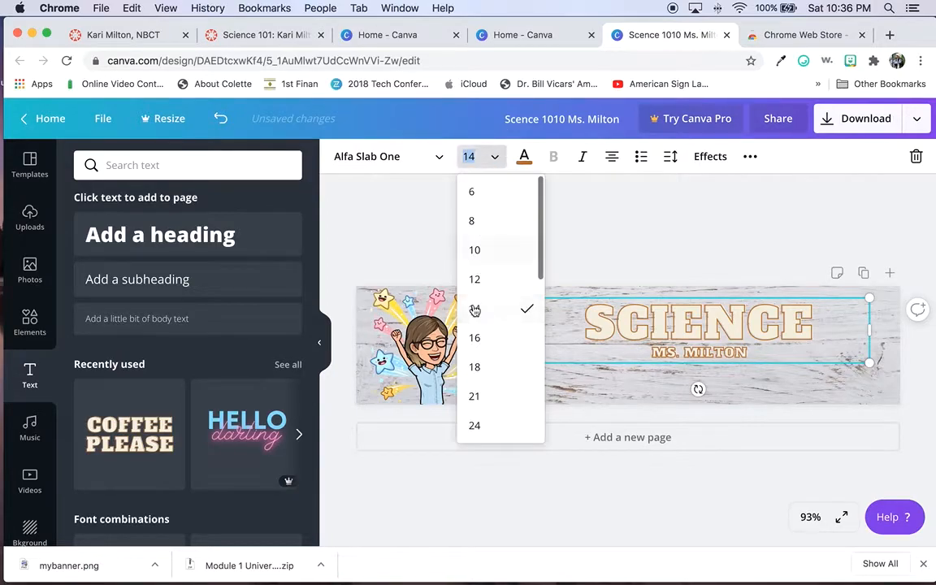
click(501, 396)
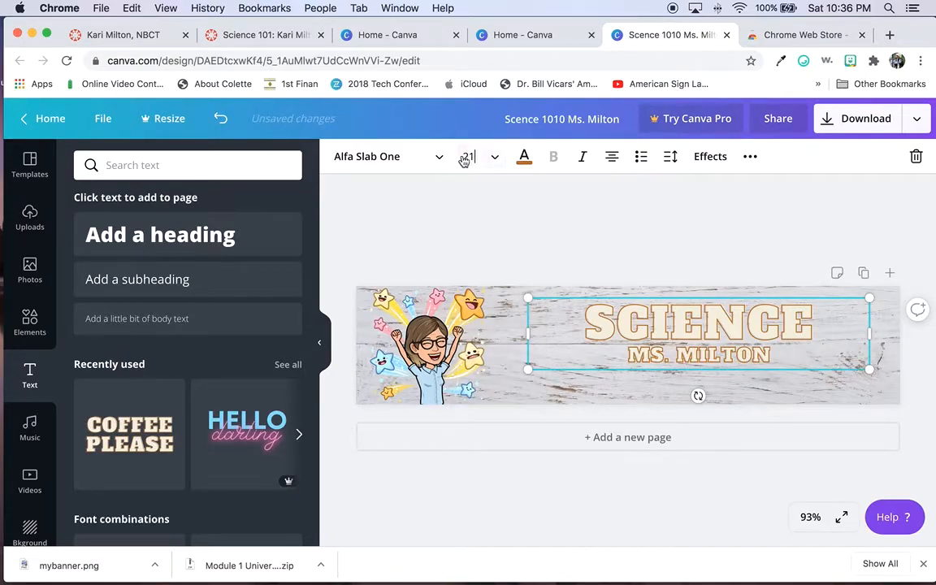
click(492, 157)
click(504, 397)
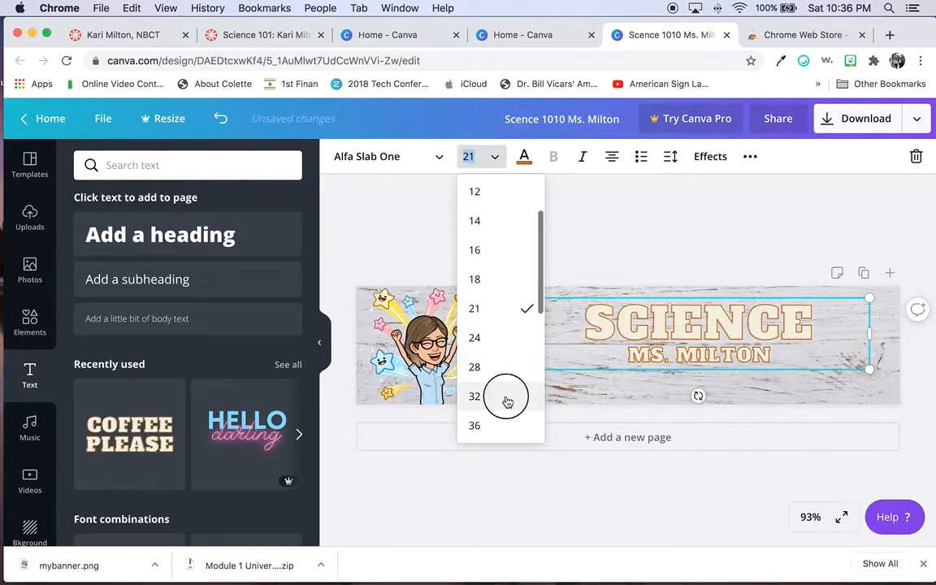
click(472, 156)
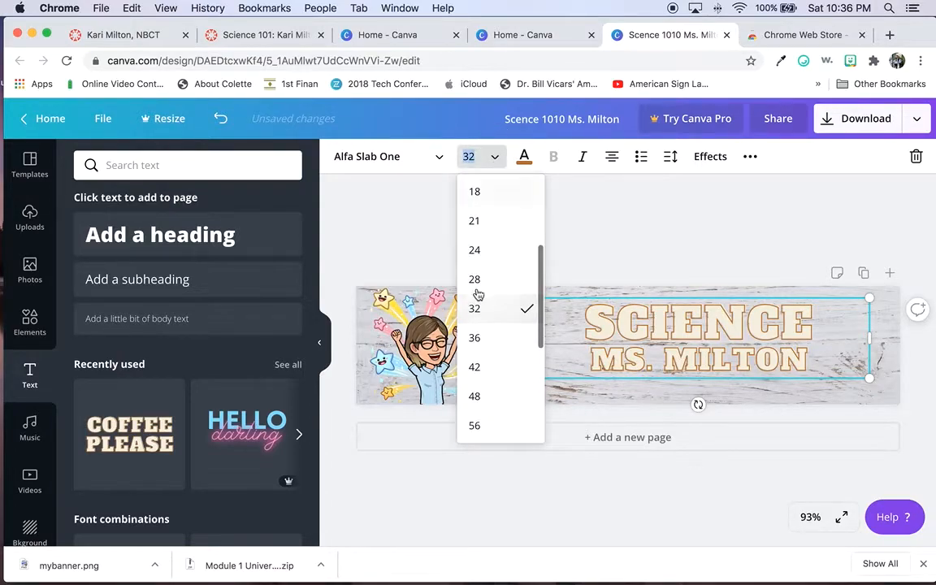
click(486, 289)
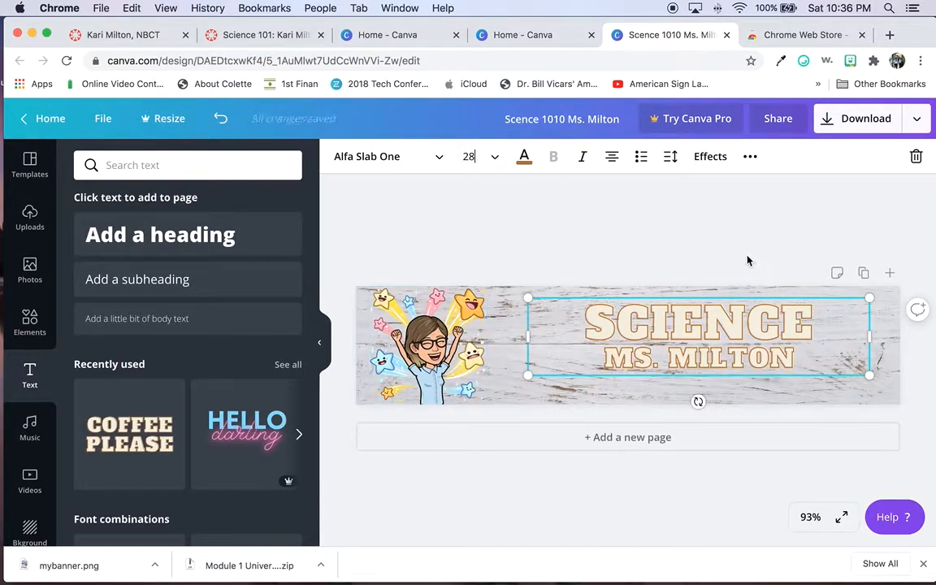
- Try the dark violet default color on the title text and undo the color change
click(524, 156)
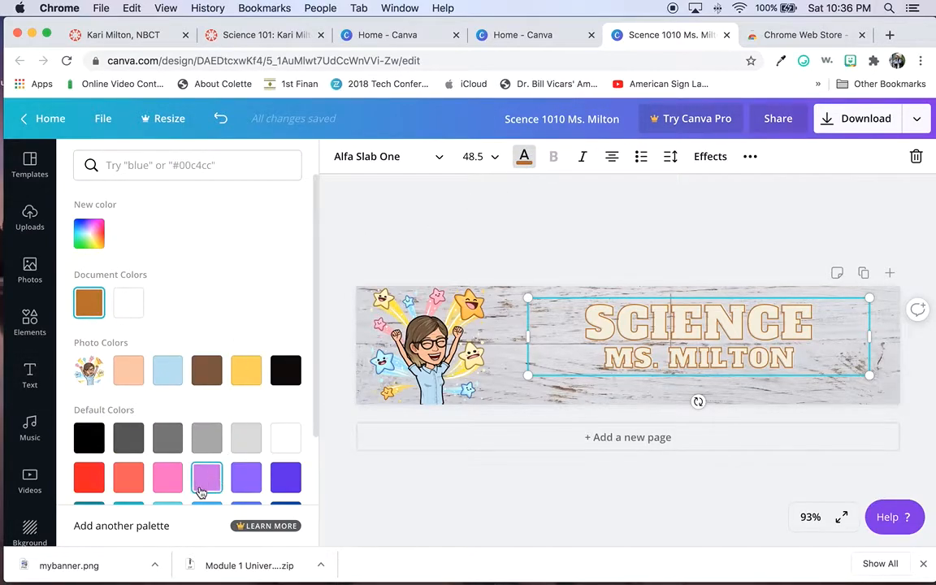
click(283, 479)
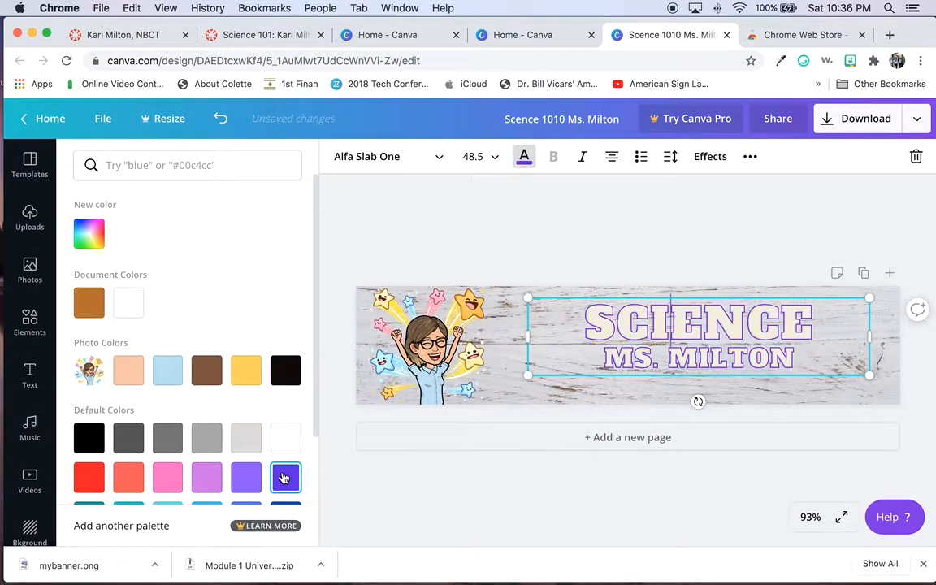
click(587, 262)
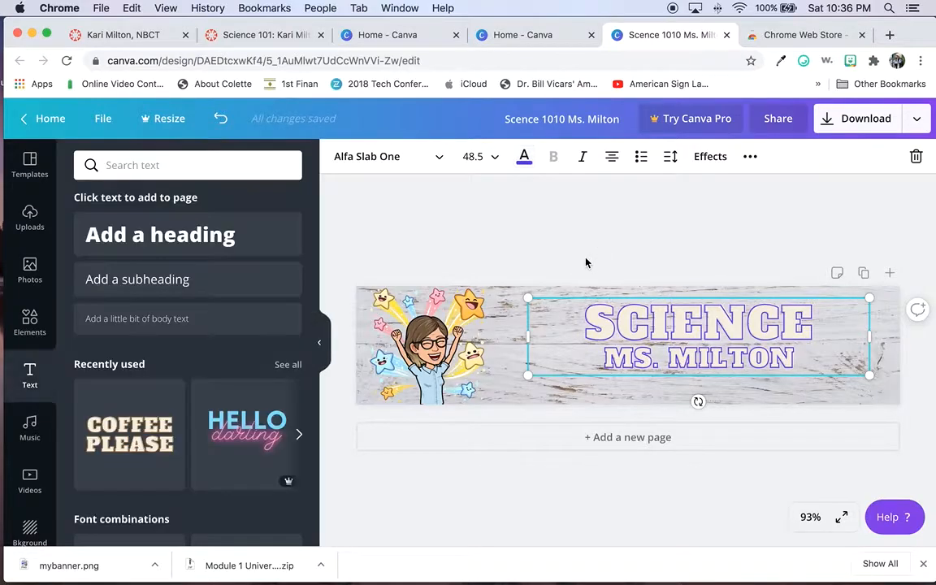
click(648, 265)
key(super+z)
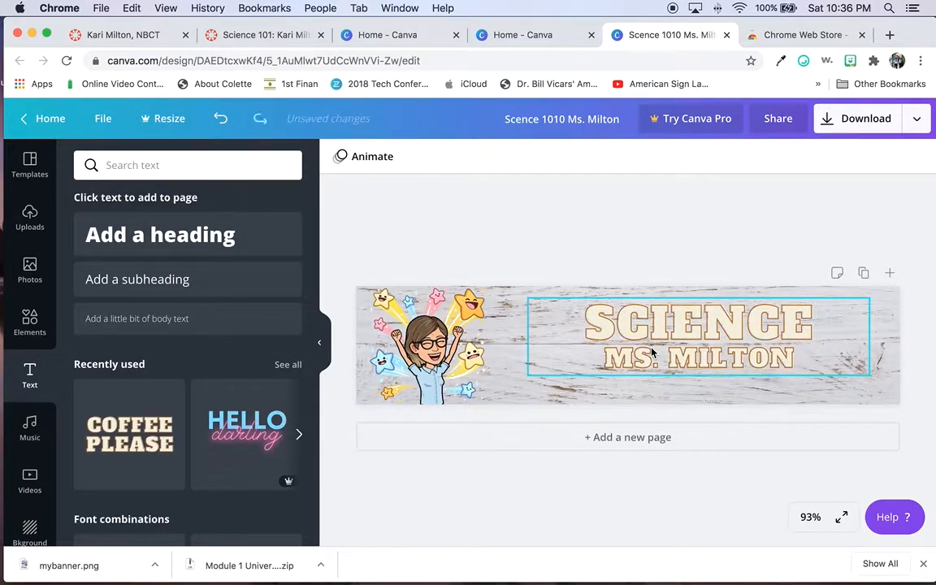
- Move the title text block slightly left and down, closer to the Bitmoji
click(651, 343)
drag(651, 343, 616, 351)
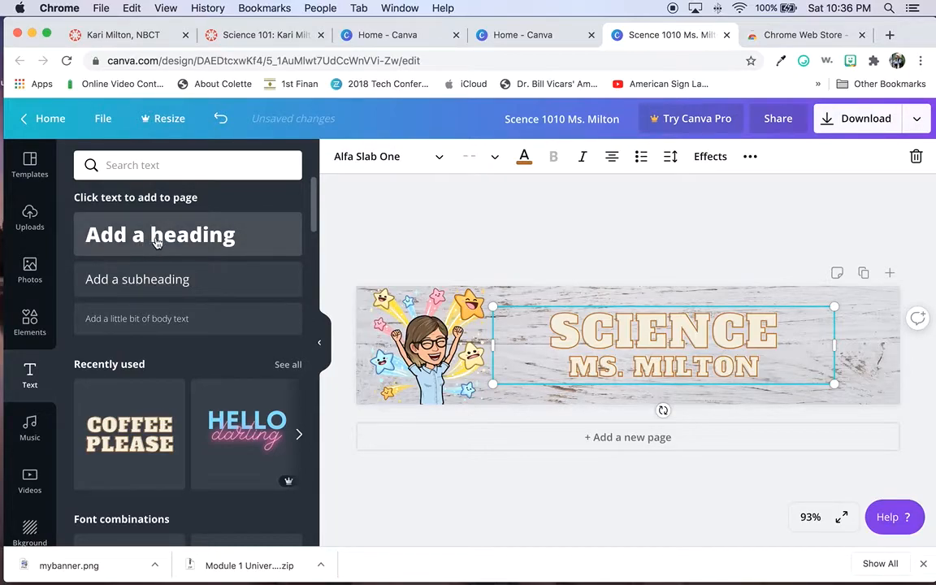
- Try the Cooper Hewitt font on the title text and browse the popular fonts for alternatives
click(439, 162)
click(440, 162)
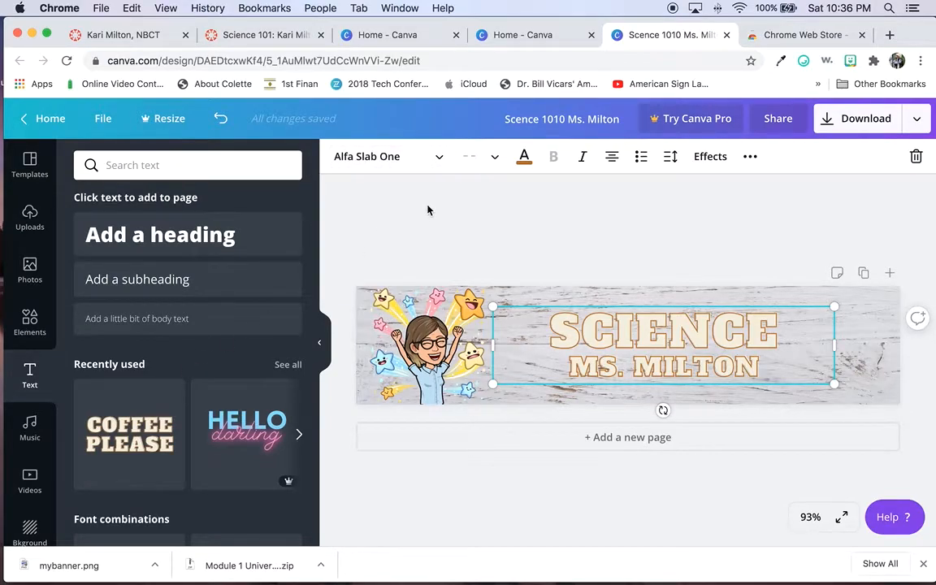
click(440, 160)
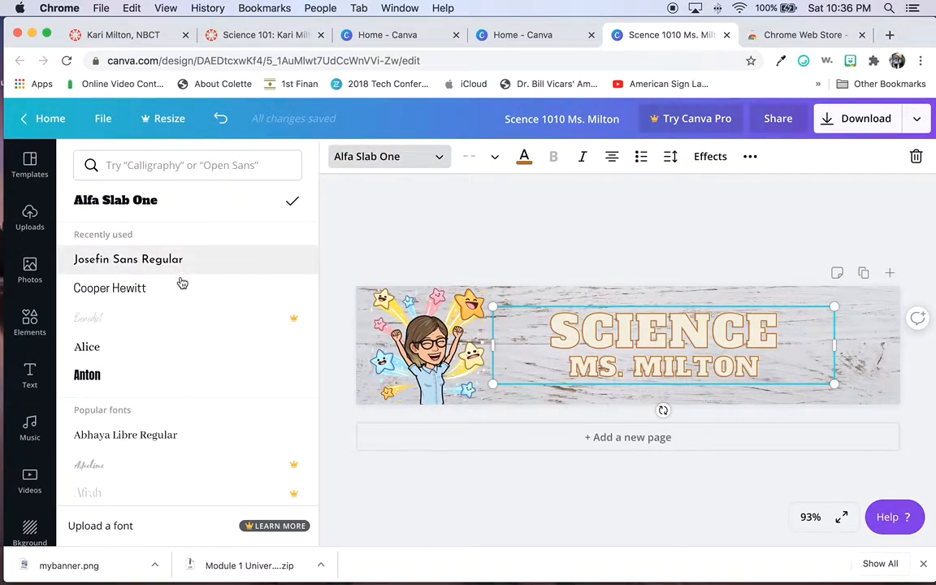
click(183, 288)
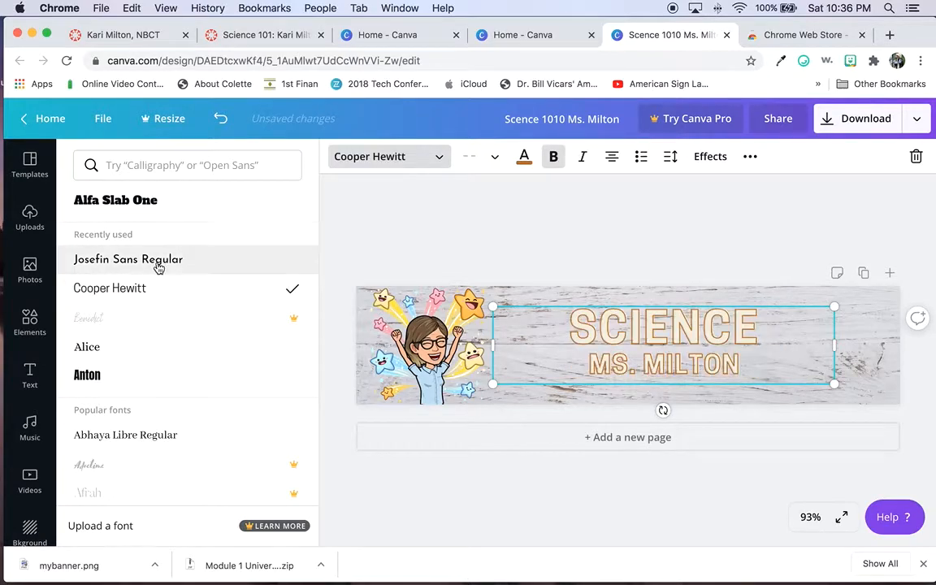
click(439, 158)
click(438, 160)
scroll(128, 384, down, 8)
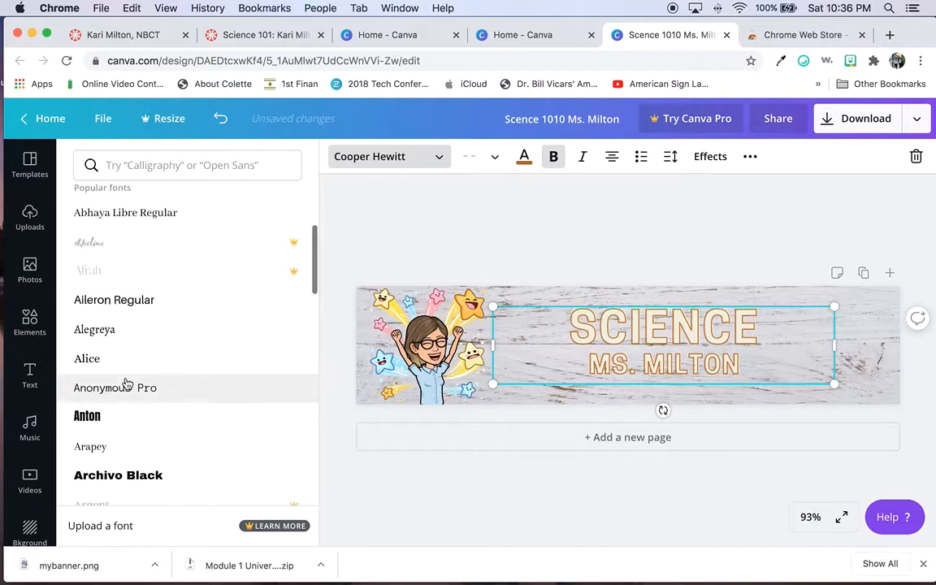
scroll(127, 383, down, 10)
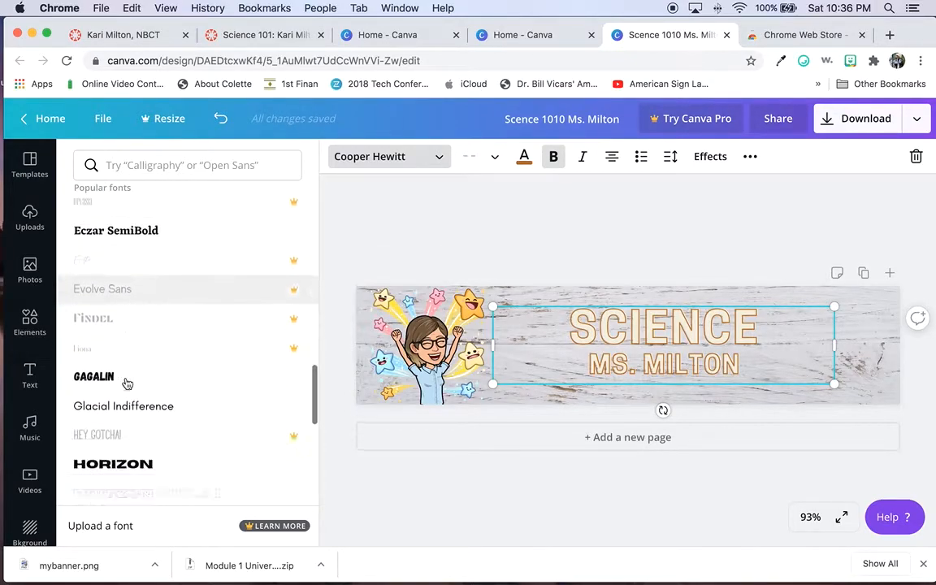
scroll(128, 383, down, 5)
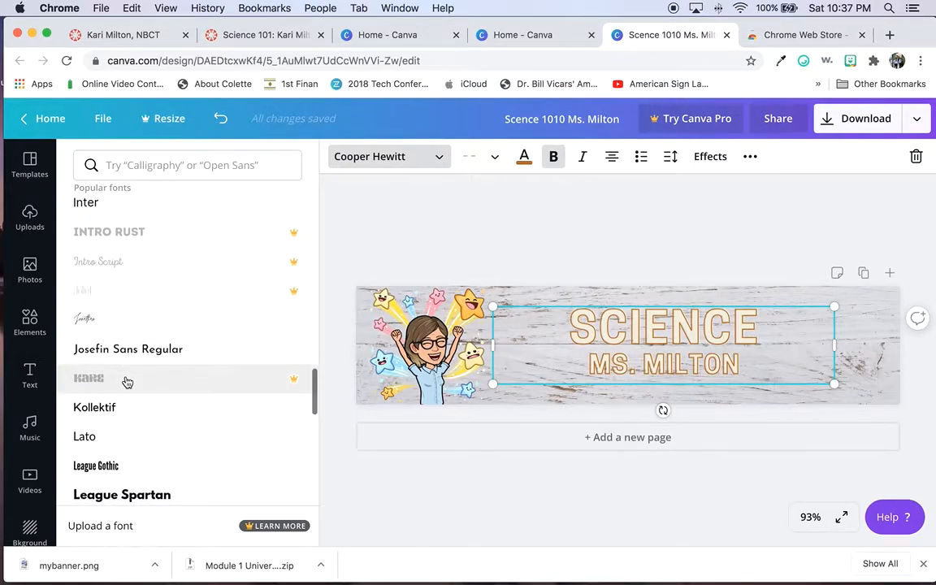
scroll(128, 382, down, 3)
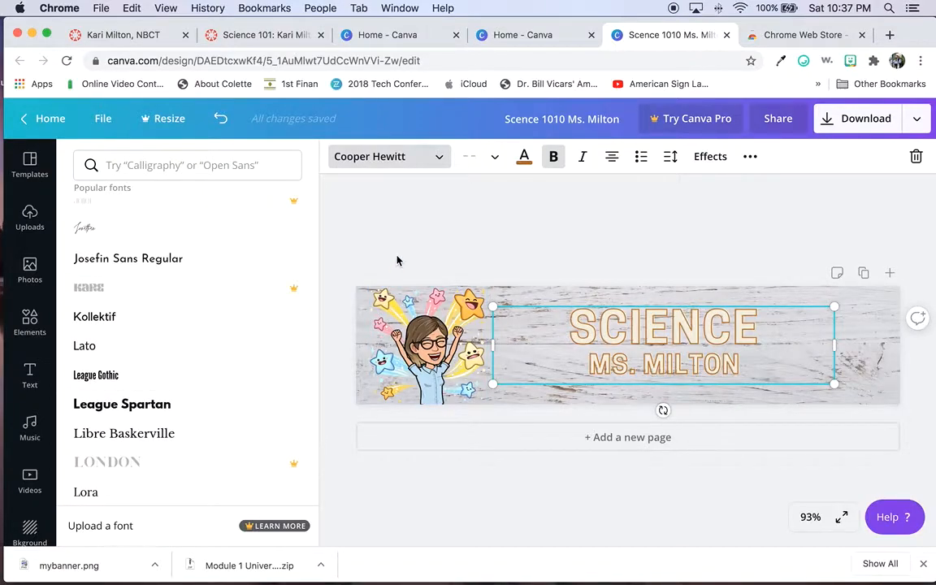
- Undo the title text's font change and deselect the text block
key(super+z)
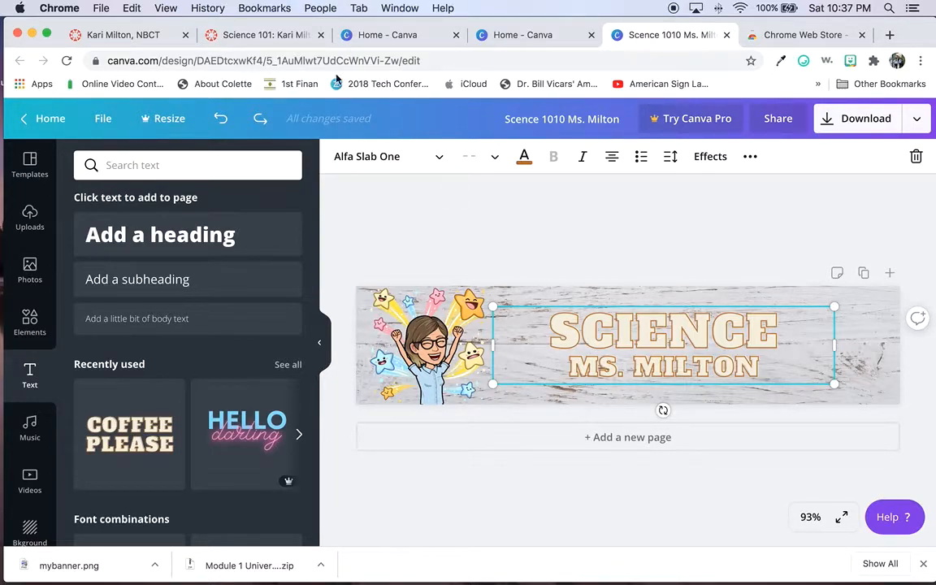
click(220, 121)
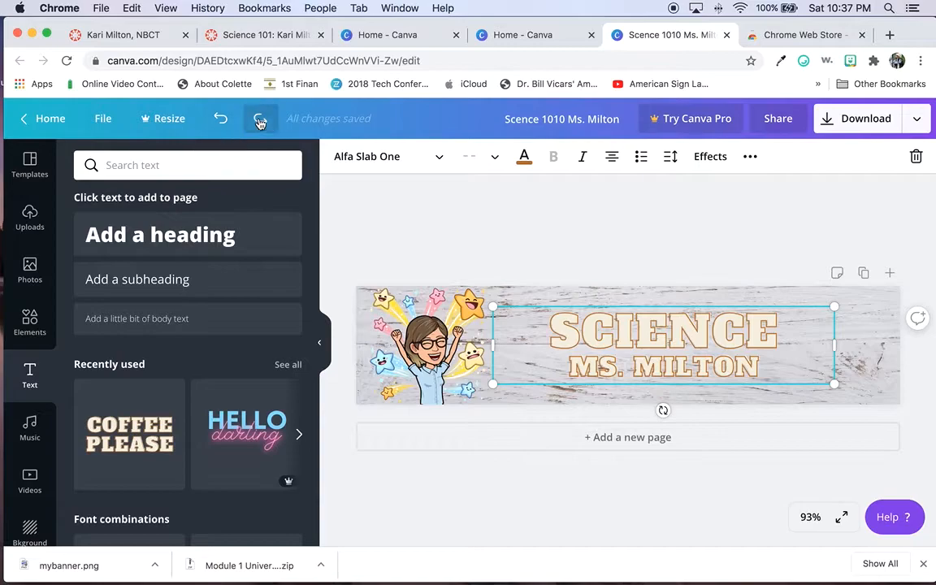
click(218, 119)
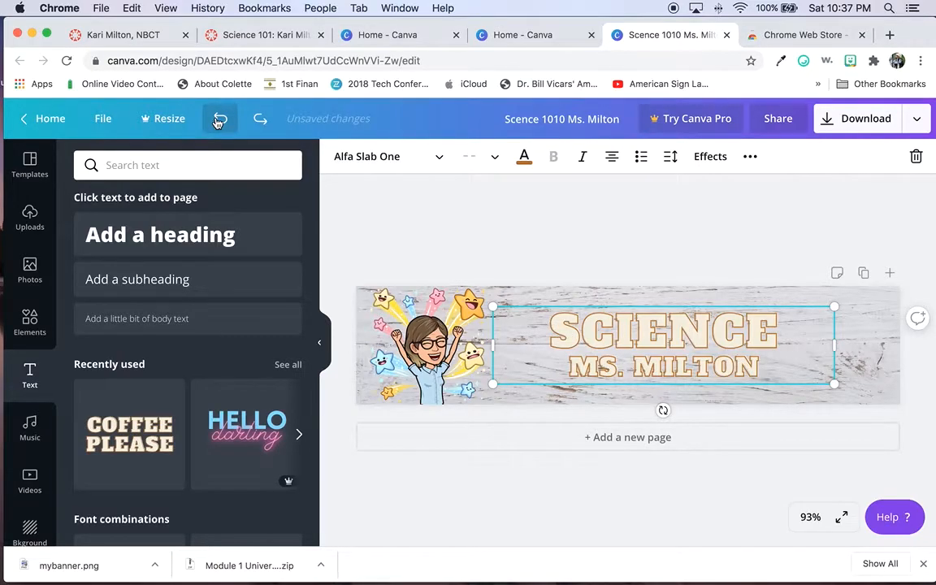
click(551, 251)
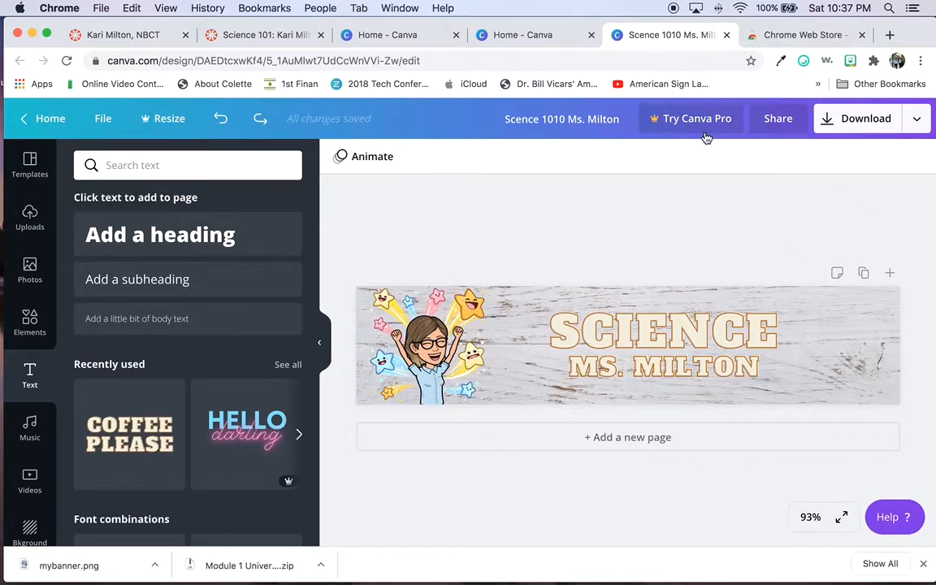
- Download the banner as a PNG image at 800 x 175 px
click(852, 117)
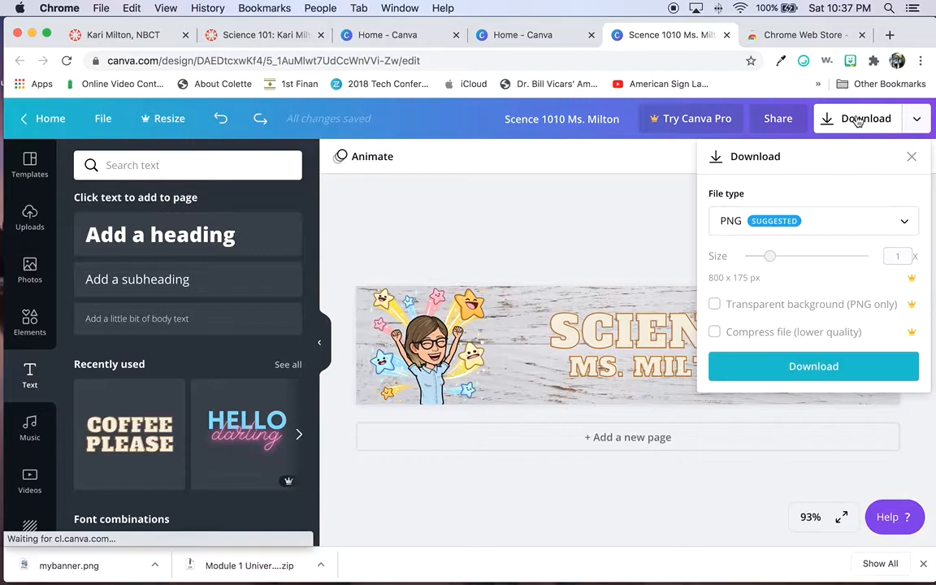
click(847, 372)
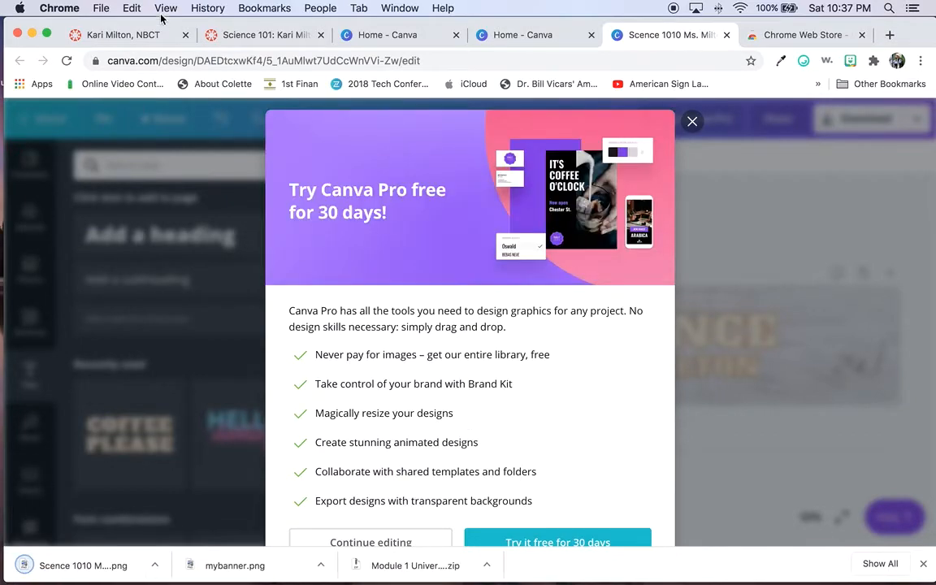
- Shift the browser window aside, copy the downloaded banner PNG onto the desktop below mybanner.png, and move the window back
drag(163, 20, 405, 21)
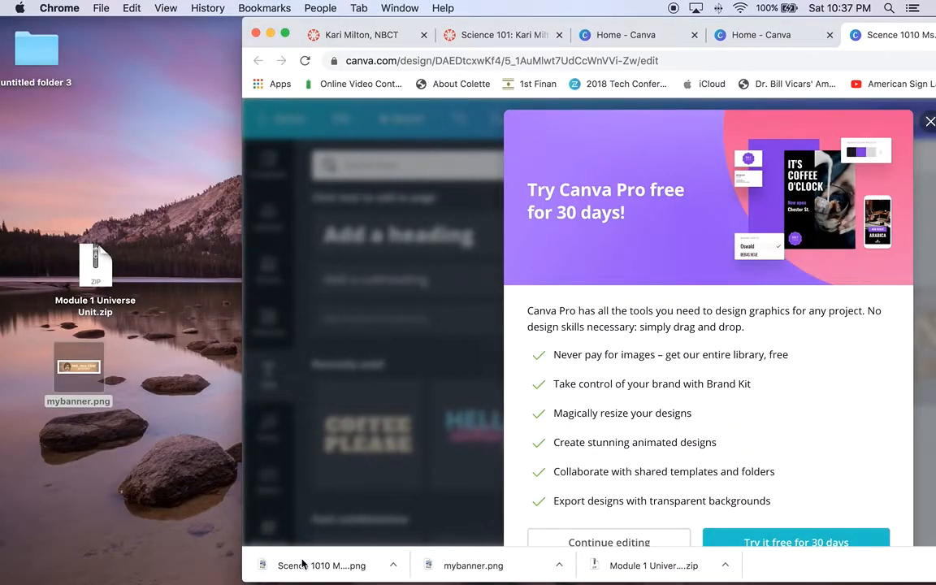
drag(306, 566, 51, 449)
drag(502, 24, 325, 9)
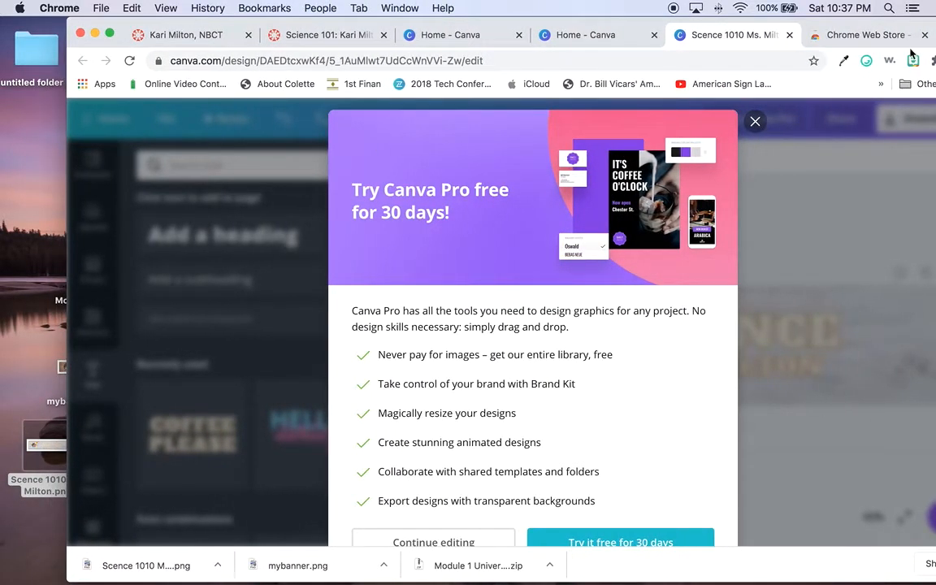
drag(904, 29, 799, 24)
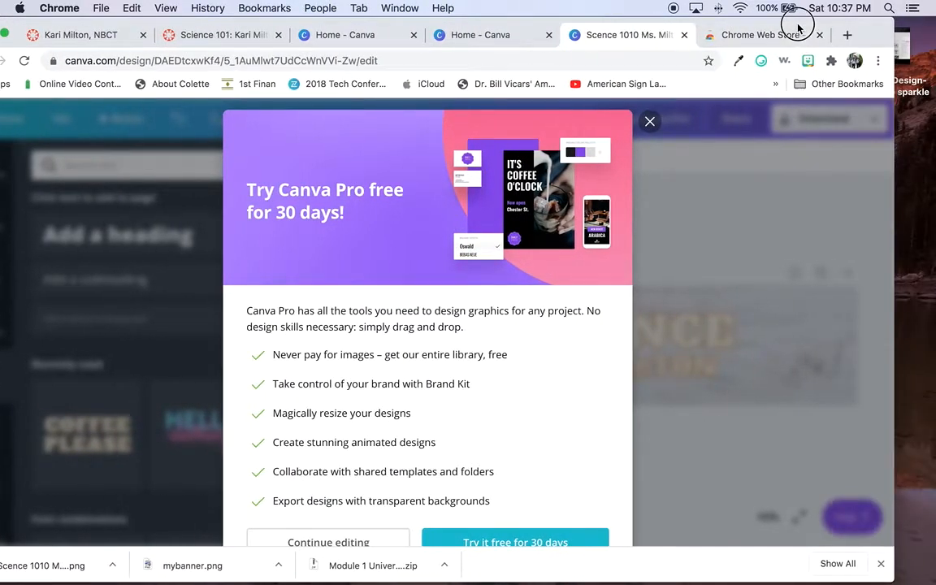
- Dismiss the download notice and Canva Pro offer, and return to editing the Science 101 page in Canvas
click(880, 563)
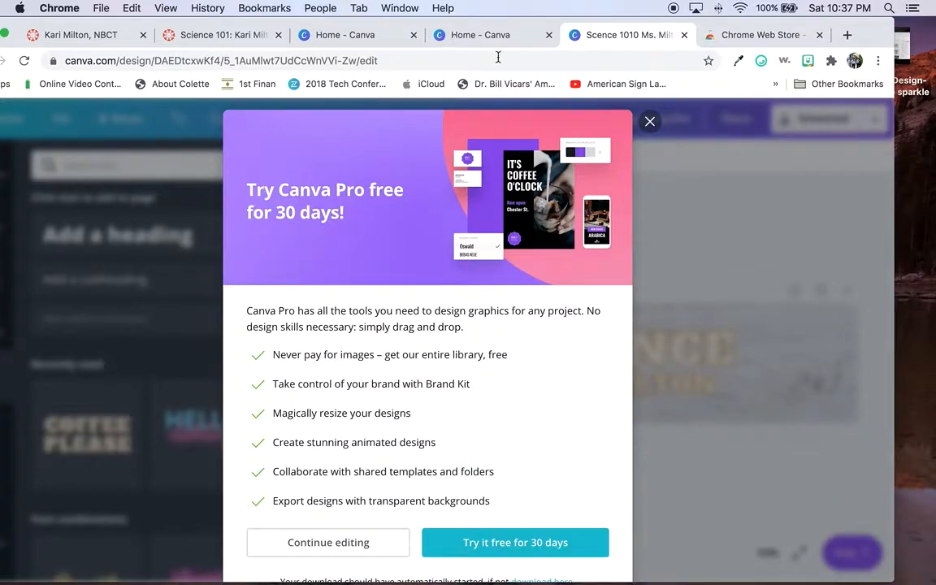
click(650, 121)
click(91, 38)
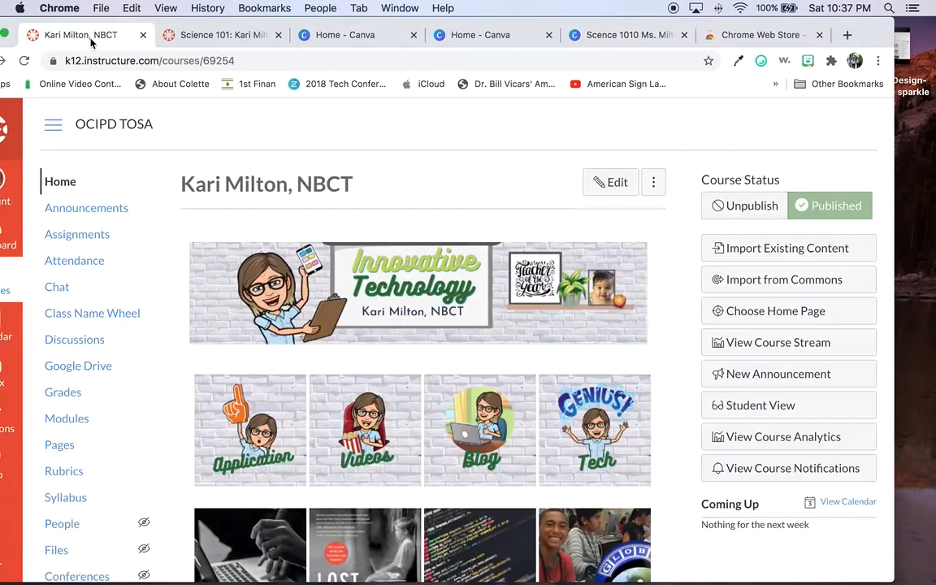
click(215, 36)
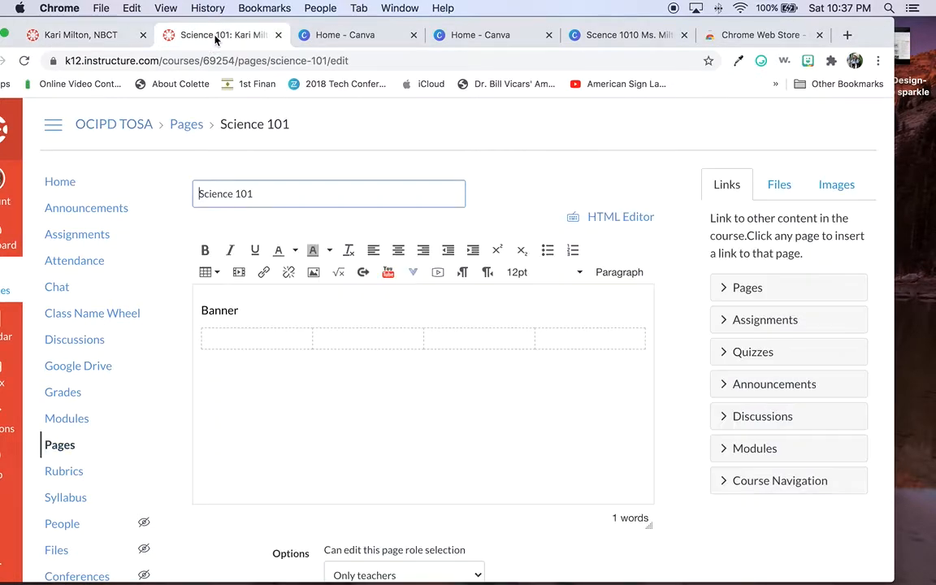
drag(217, 20, 320, 9)
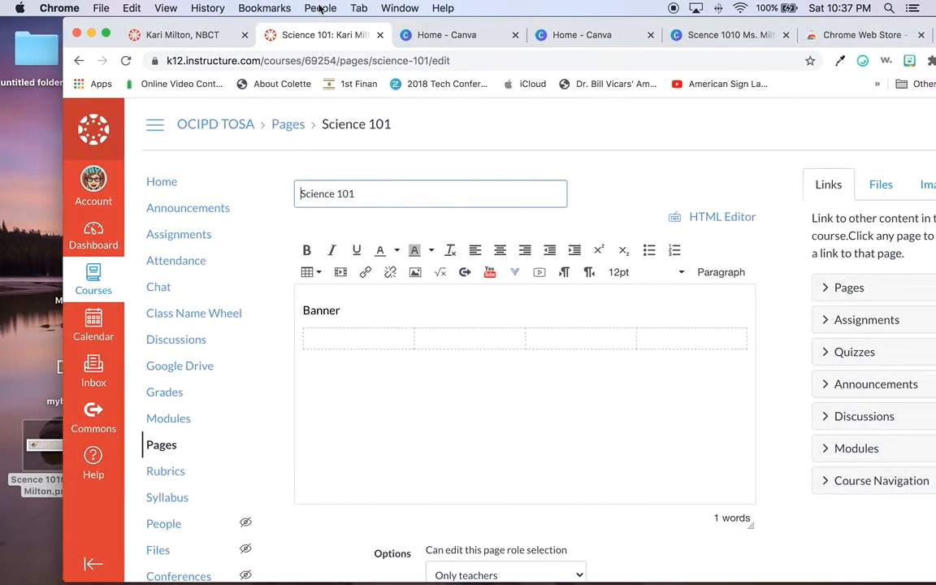
- Clear the Banner placeholder text and start inserting an image there from the Example folder in the Canvas course files
click(352, 309)
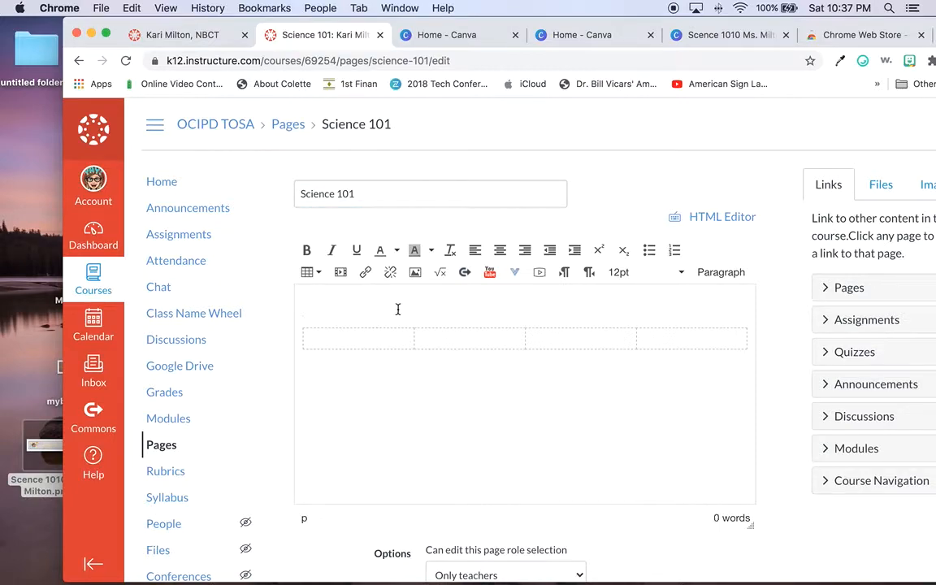
click(416, 274)
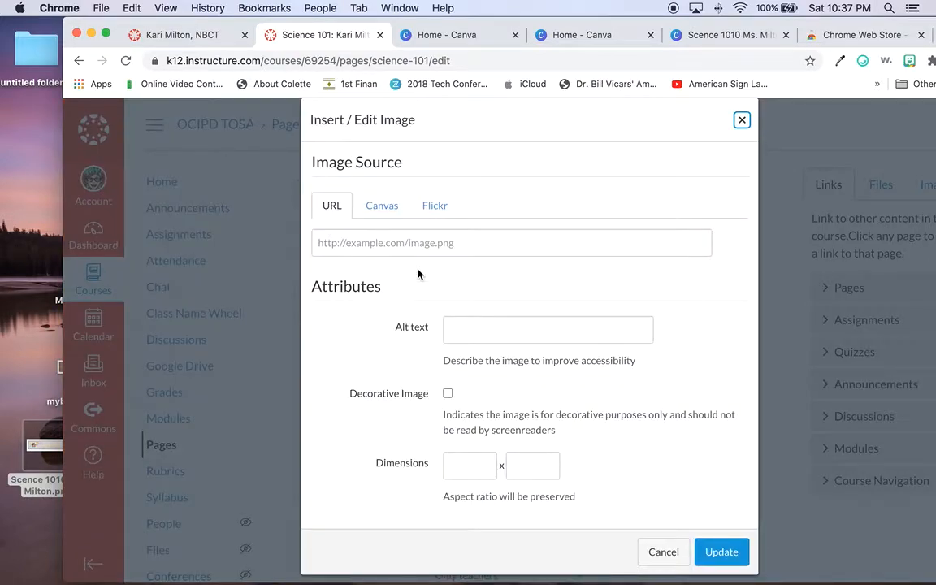
click(384, 208)
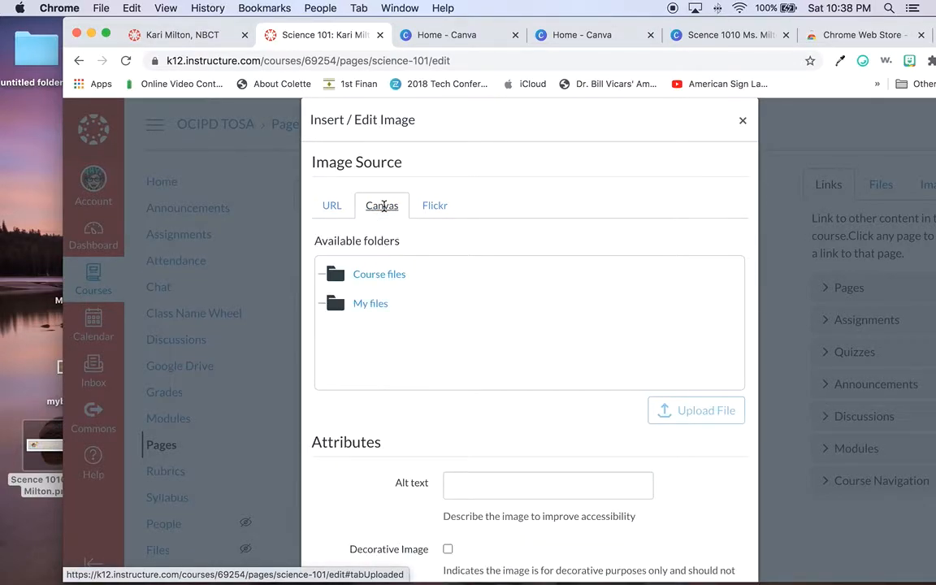
click(387, 277)
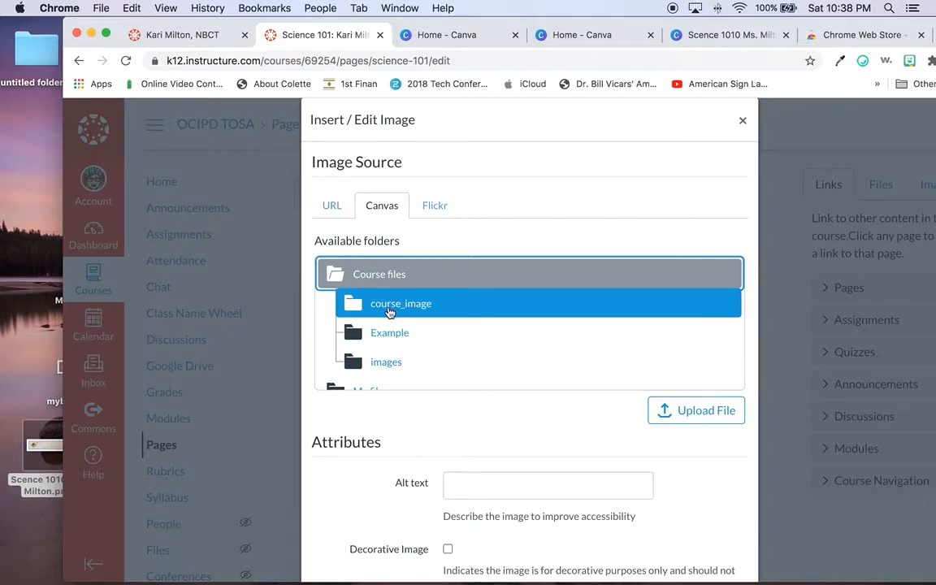
click(394, 340)
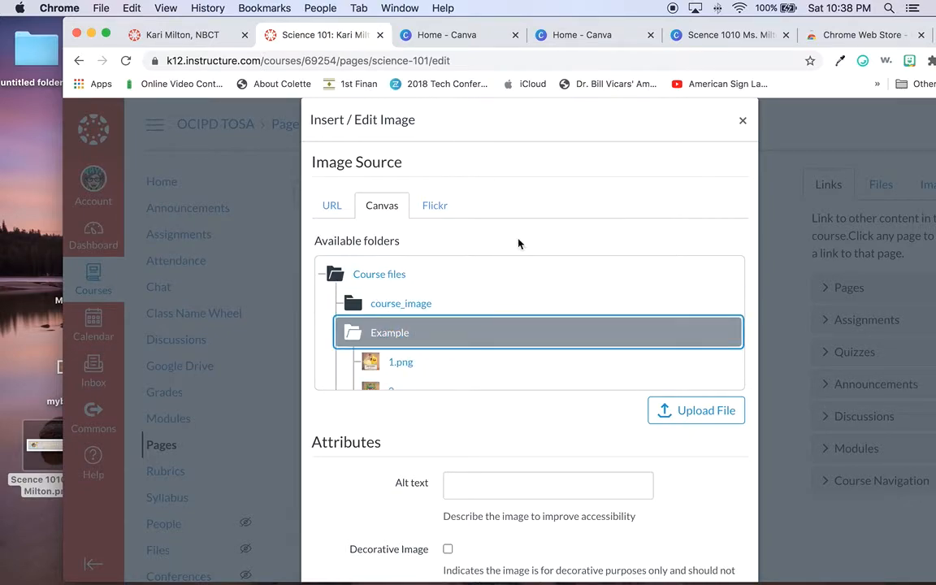
- Upload the newly downloaded Science banner PNG from the desktop into the Example folder, shifting the browser window as needed
drag(375, 31, 541, 8)
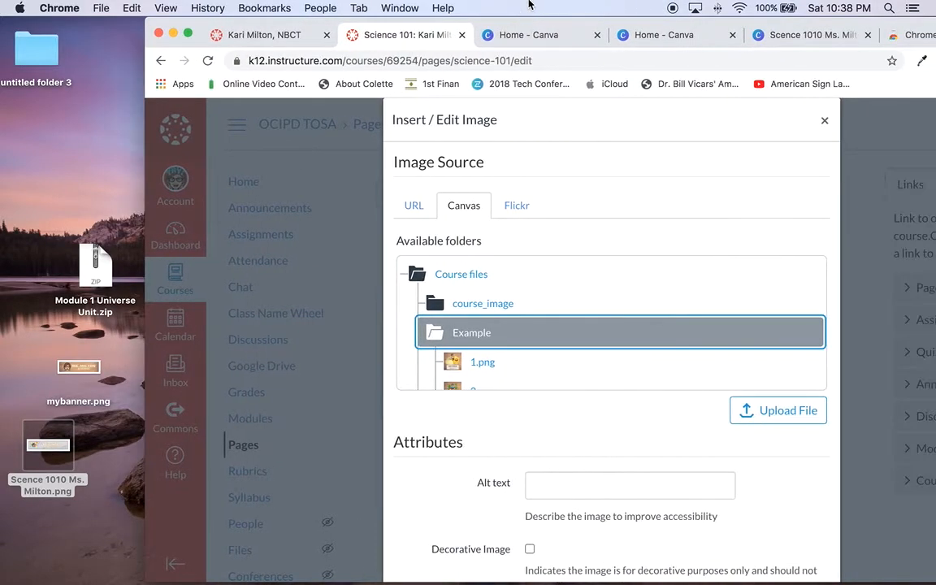
click(813, 420)
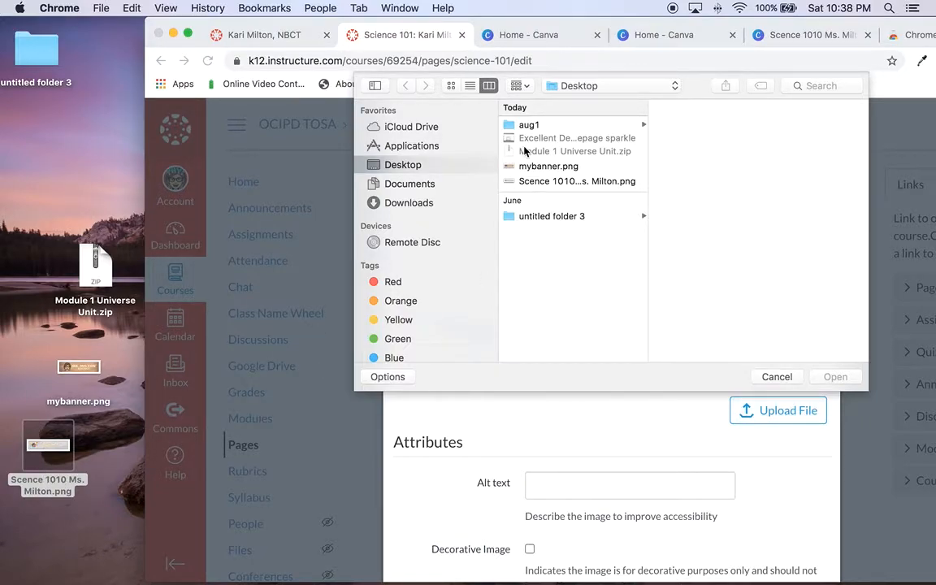
click(571, 183)
click(837, 376)
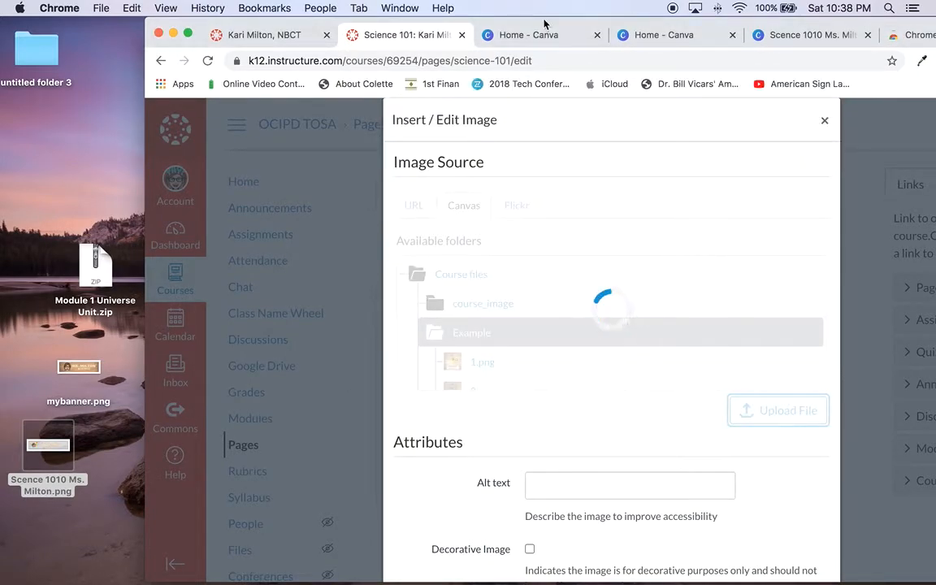
drag(543, 22, 449, 4)
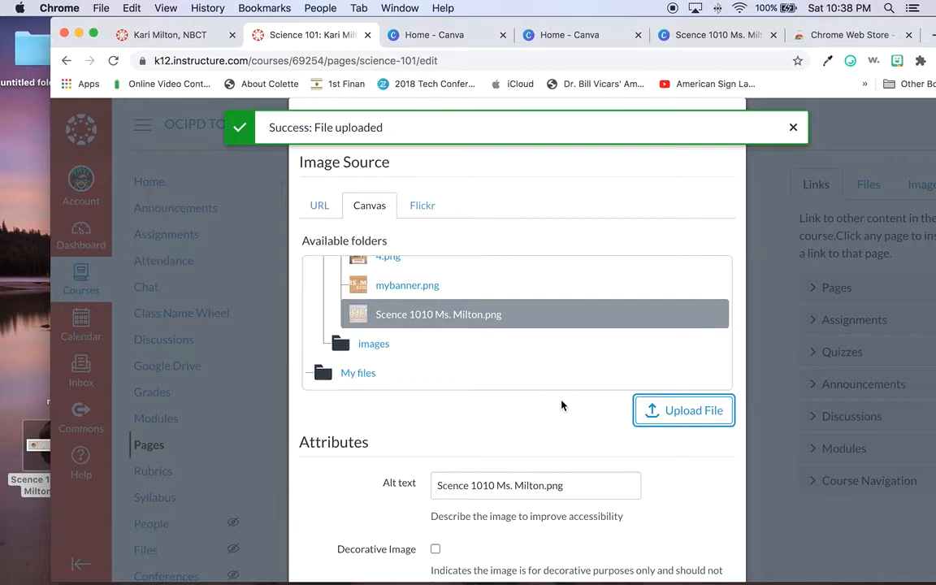
- Replace the alt text with the teacher's name followed by "Bitmoji Happy Science Banner" and insert the banner into the page
scroll(558, 439, down, 3)
scroll(571, 449, down, 1)
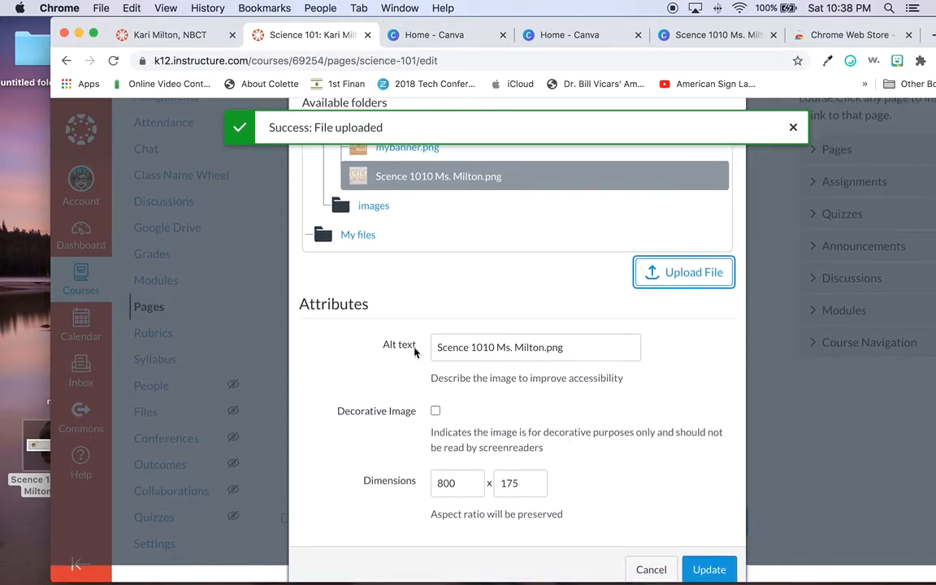
drag(582, 345, 382, 345)
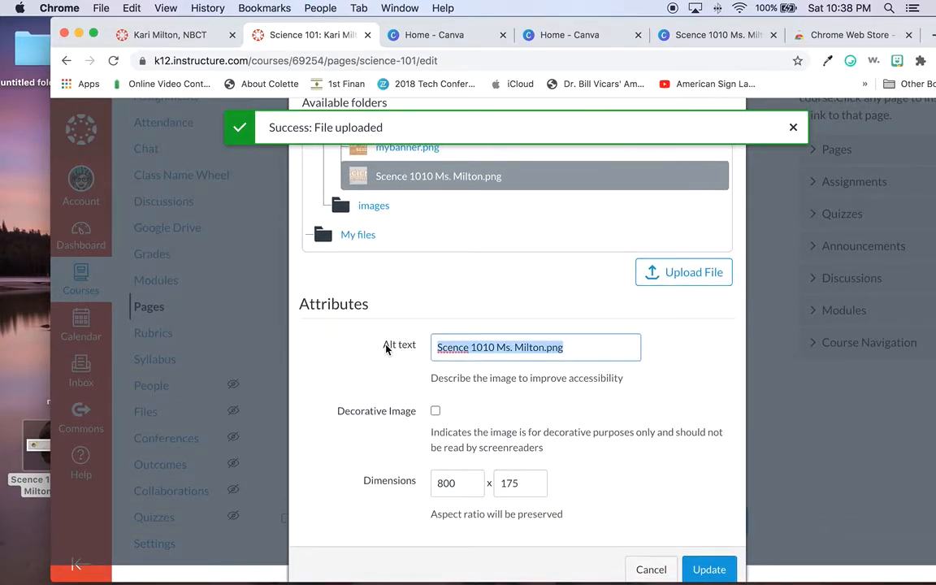
key(BackSpace)
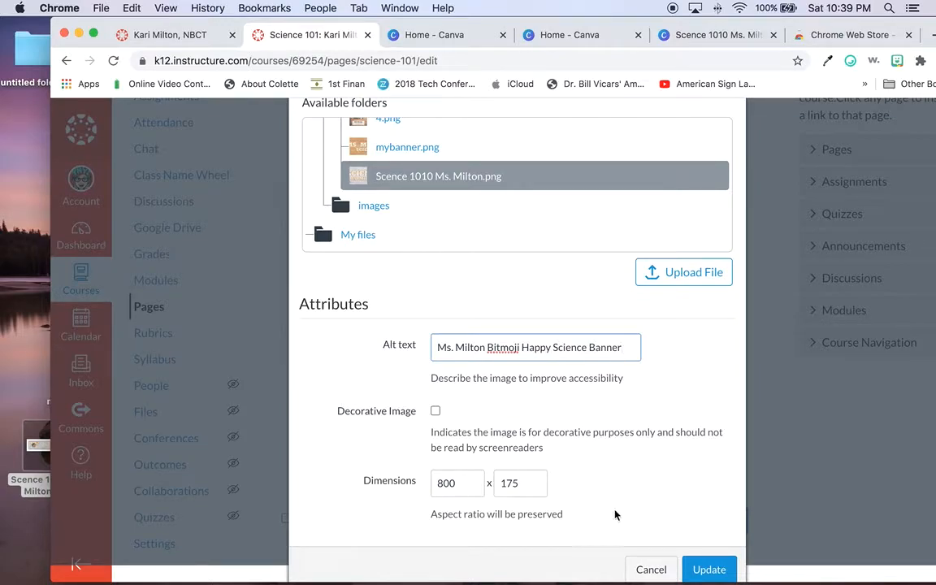
click(719, 569)
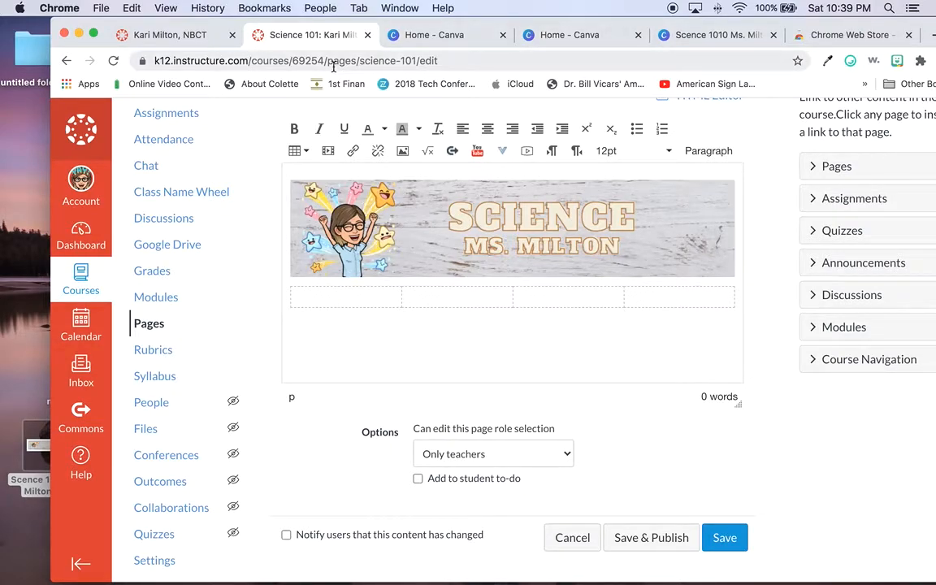
- Dismiss the Canva Pro offer over the banner design and close the two spare Canva home page tabs
click(472, 34)
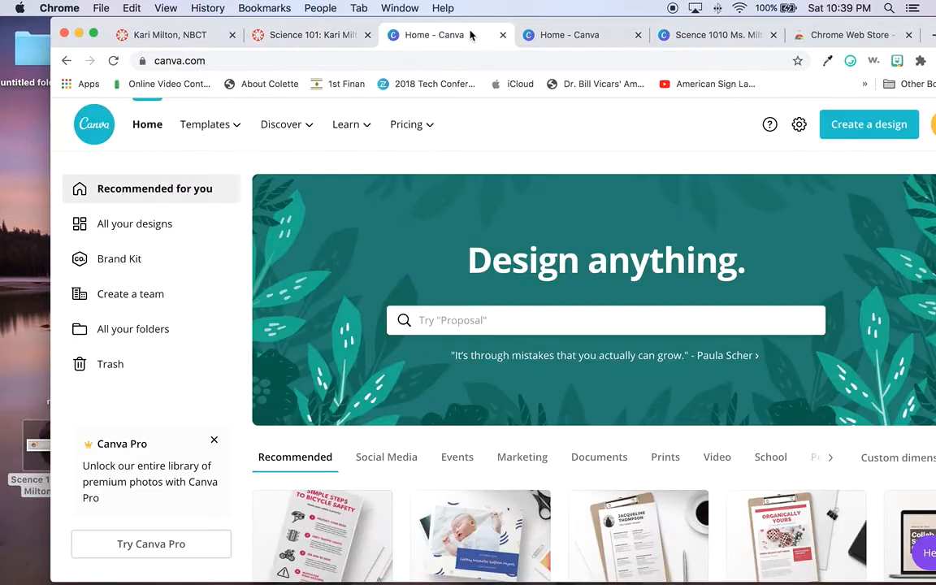
click(606, 33)
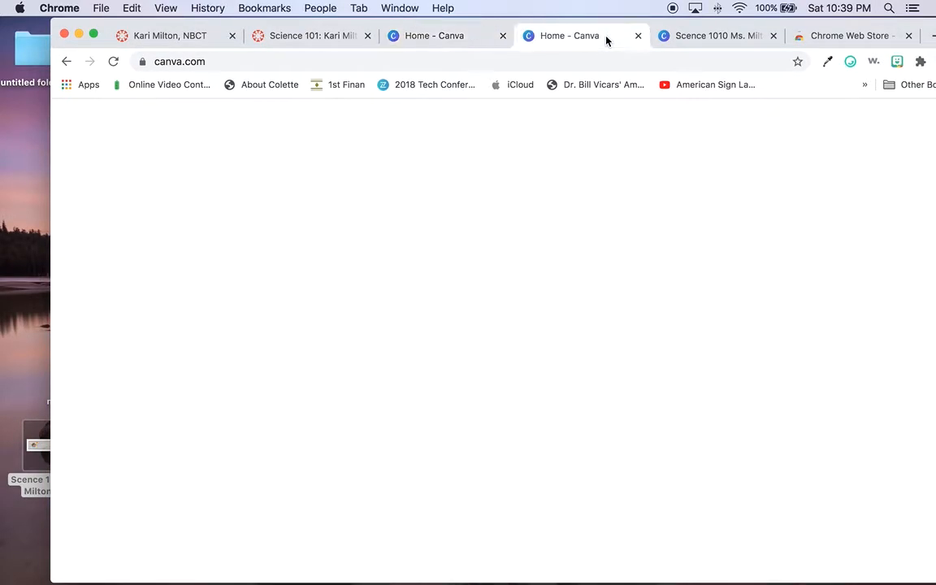
click(722, 38)
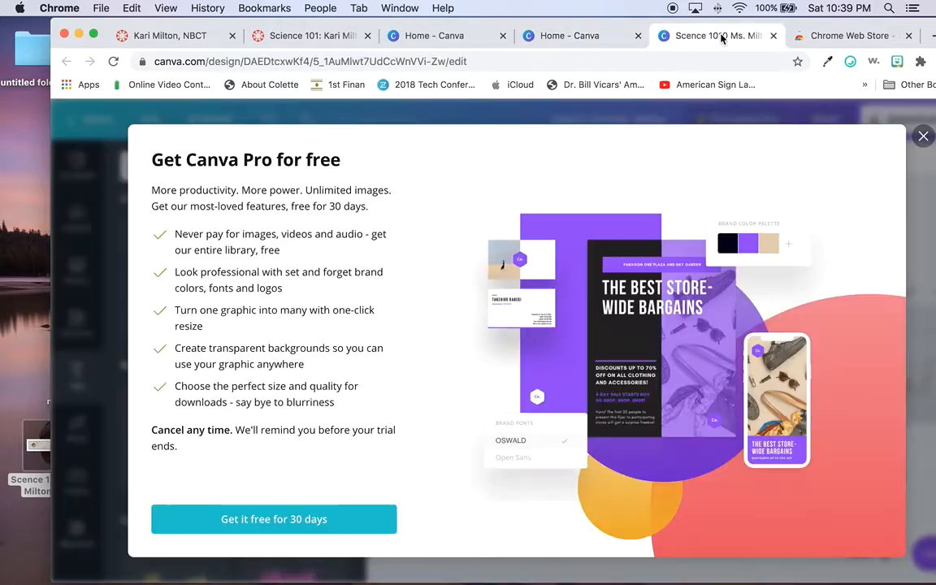
click(923, 137)
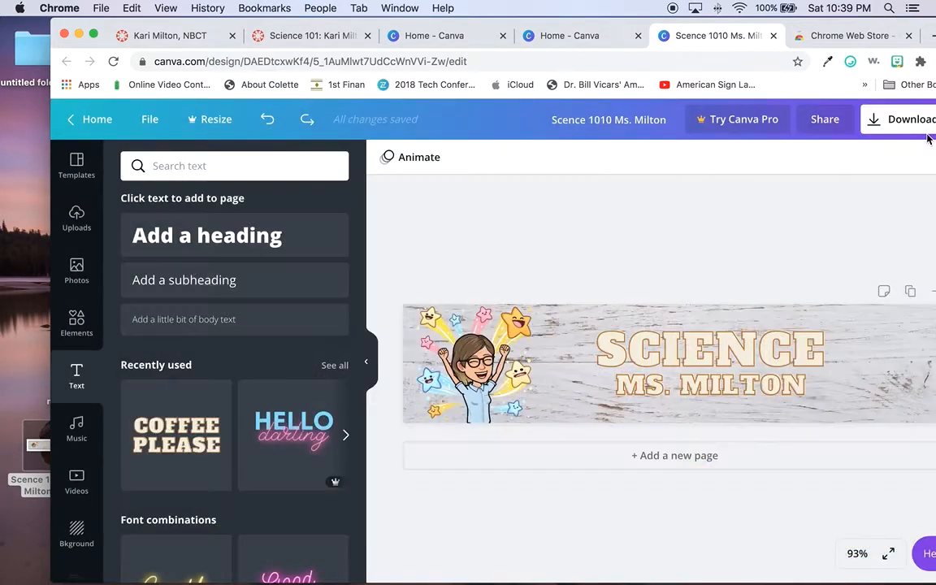
click(638, 35)
click(503, 36)
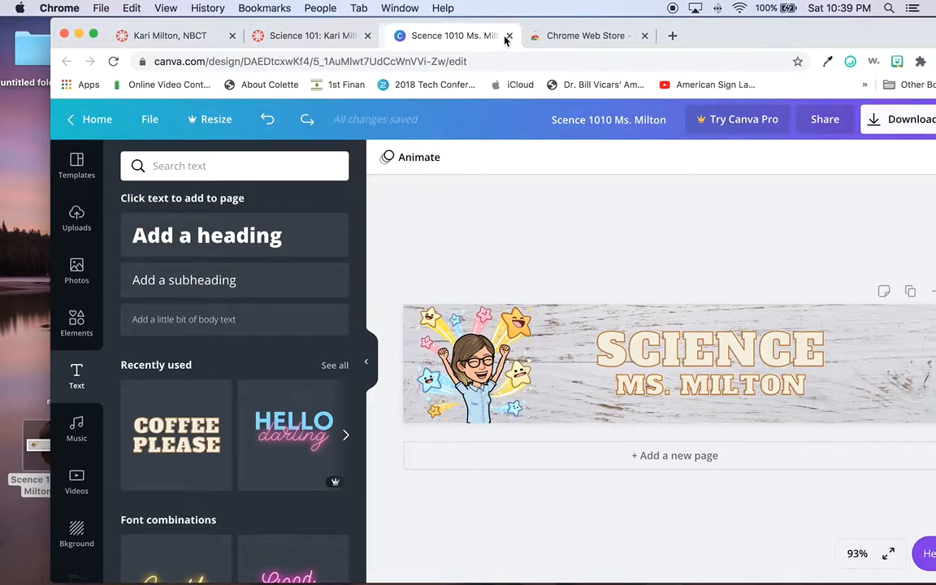
- Create a new Canva design with custom dimensions of 200 x 200 px
click(92, 125)
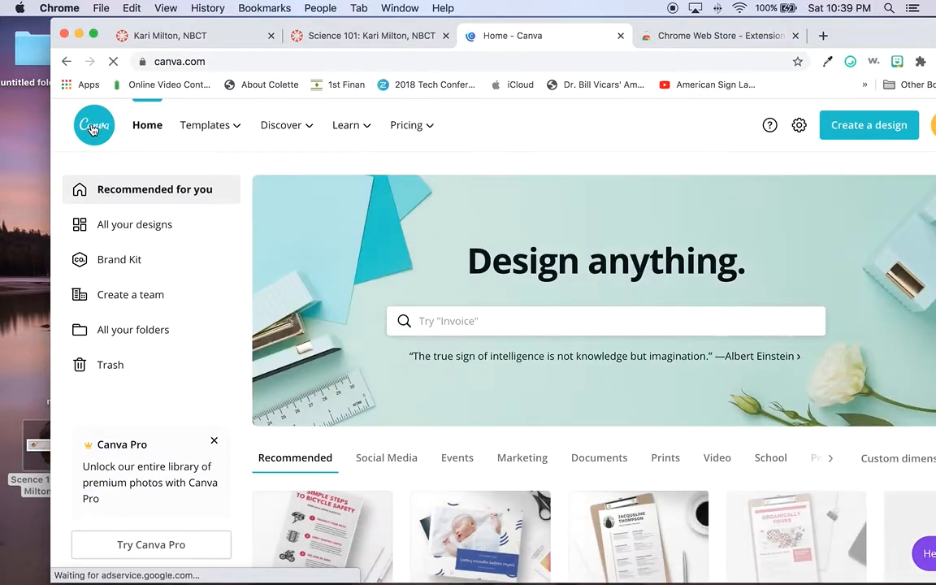
click(861, 123)
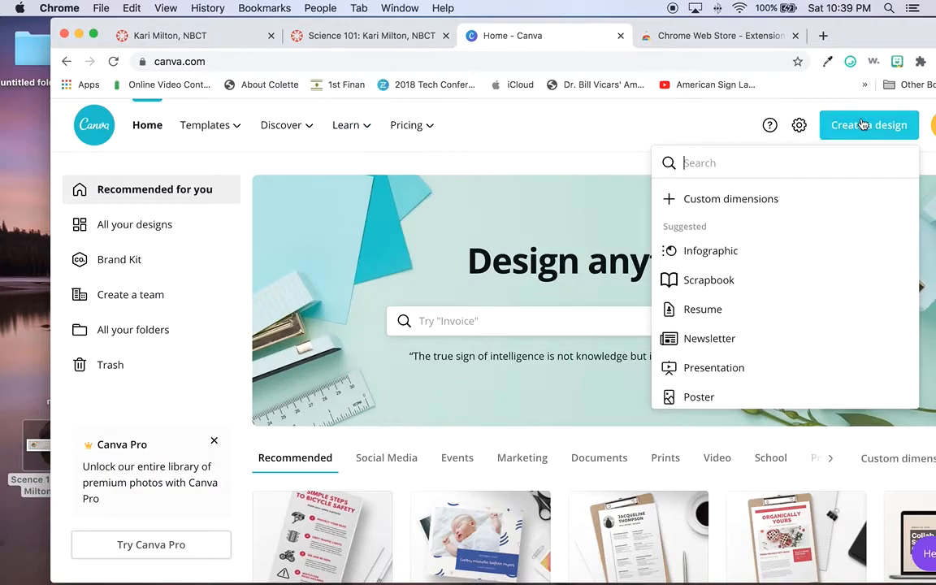
click(749, 208)
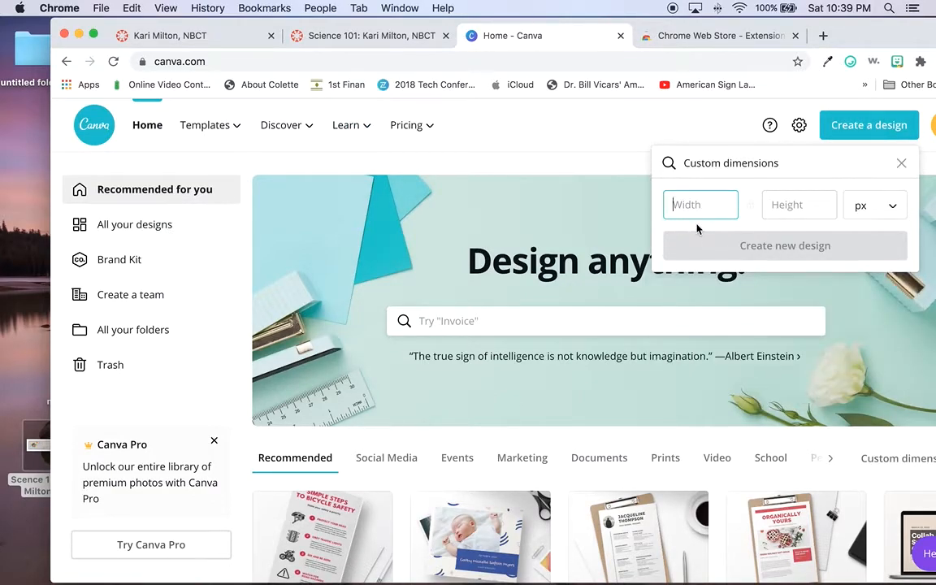
click(808, 203)
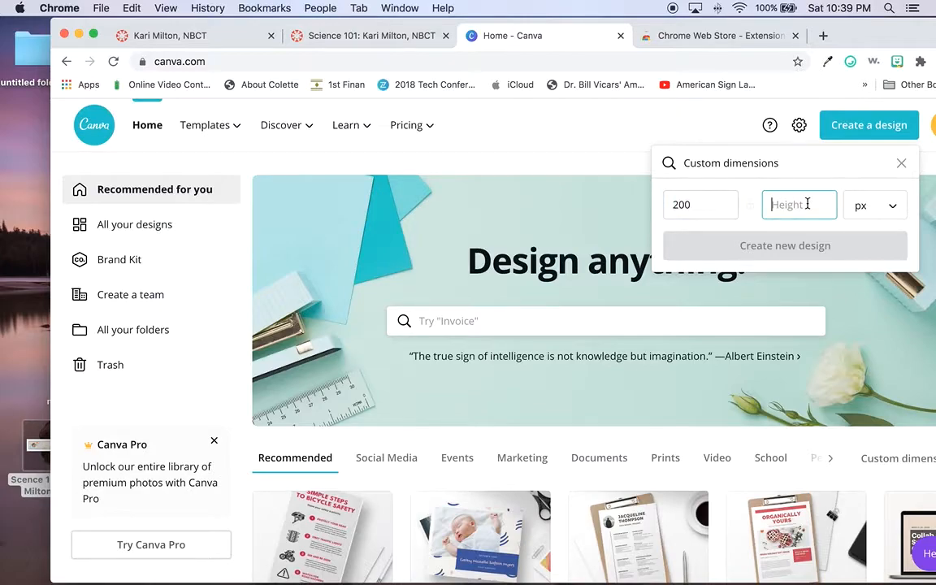
text(200)
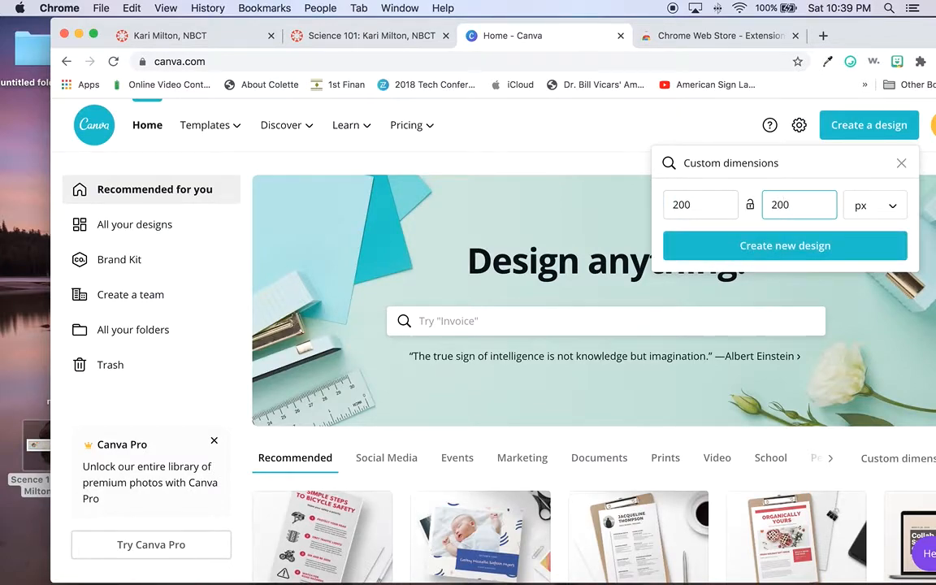
click(784, 245)
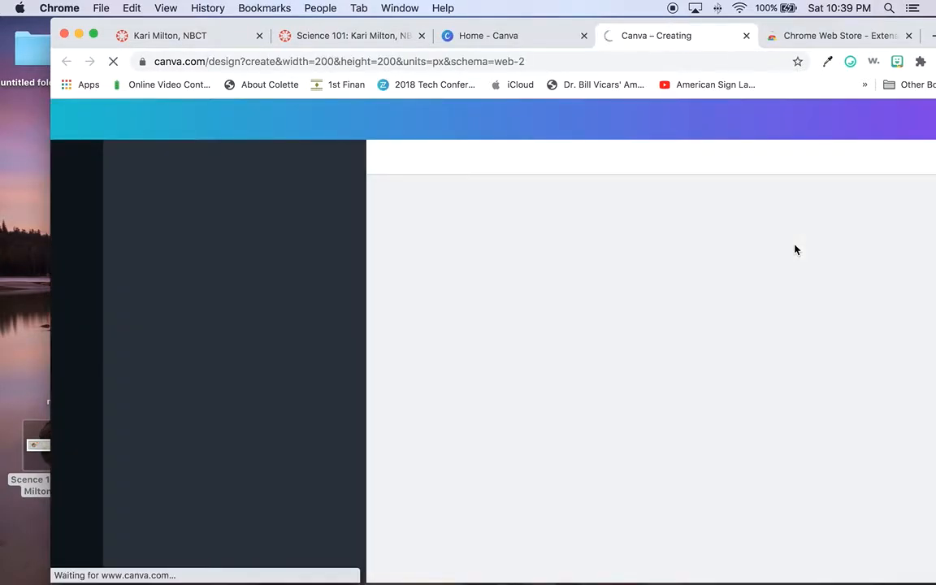
- Check the example home page's buttons and the Science 101 page, and fill the 200 x 200 px design with the recently used white wood photo
click(218, 38)
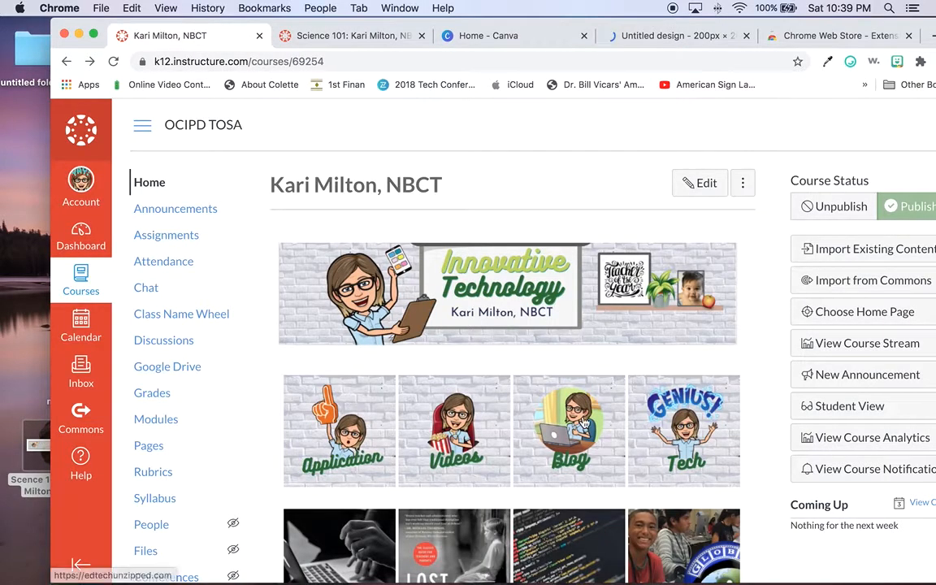
click(368, 36)
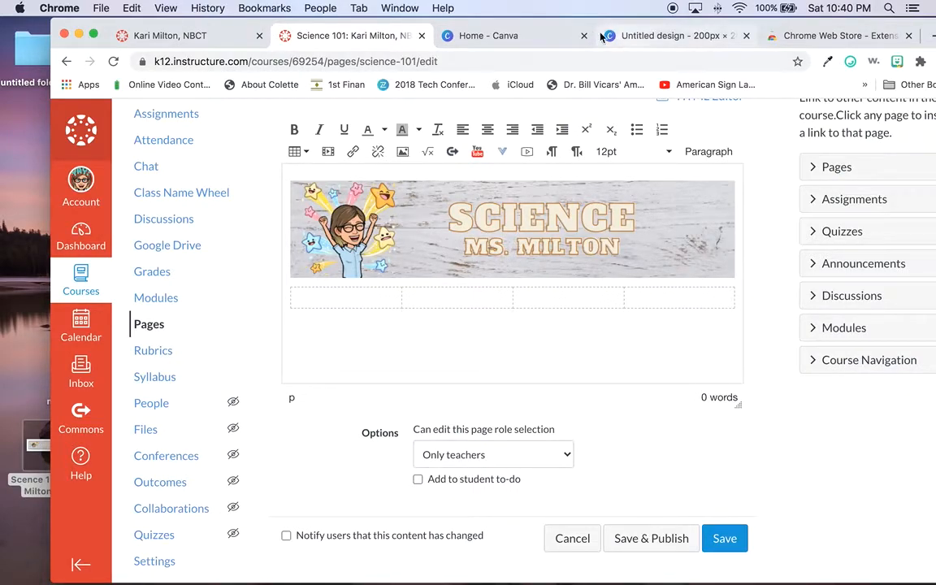
click(558, 37)
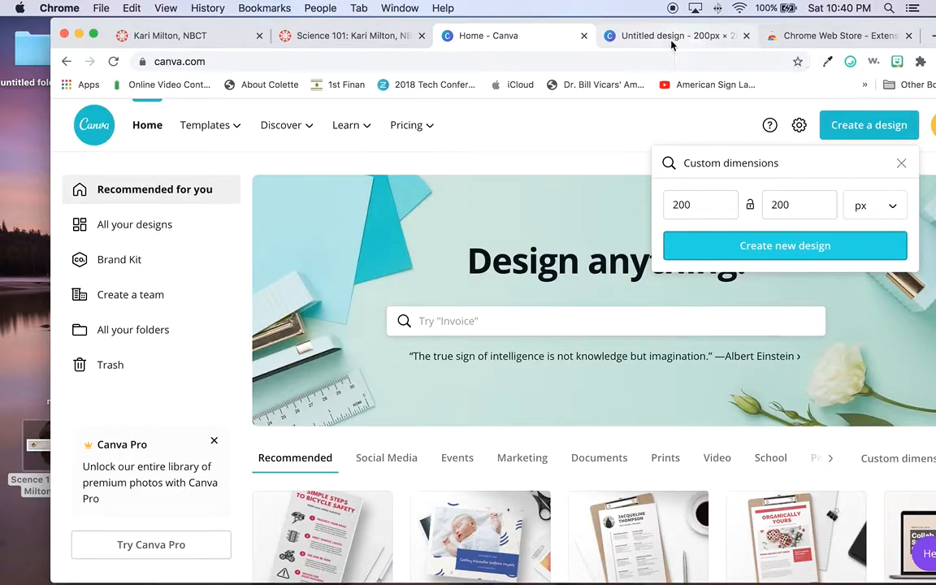
click(672, 37)
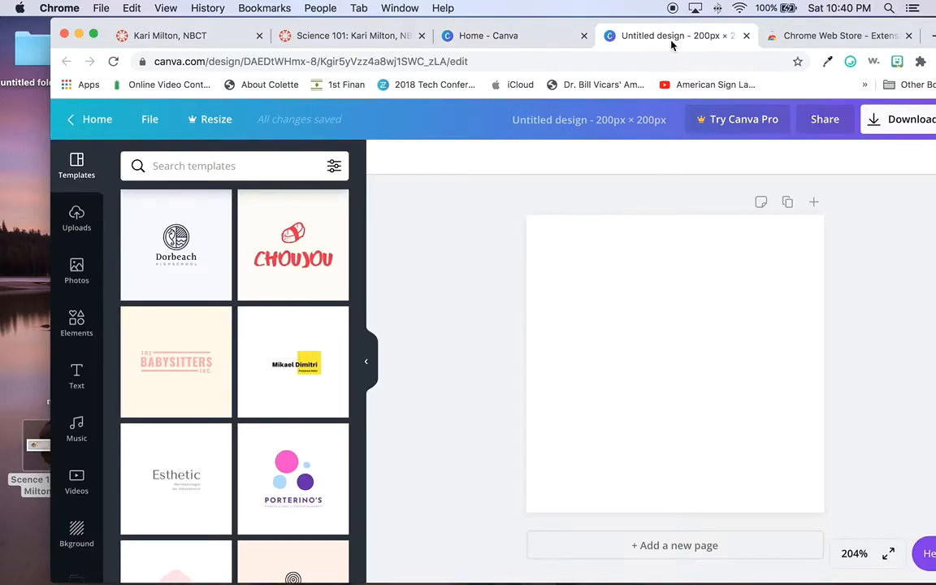
click(81, 264)
click(177, 173)
click(455, 398)
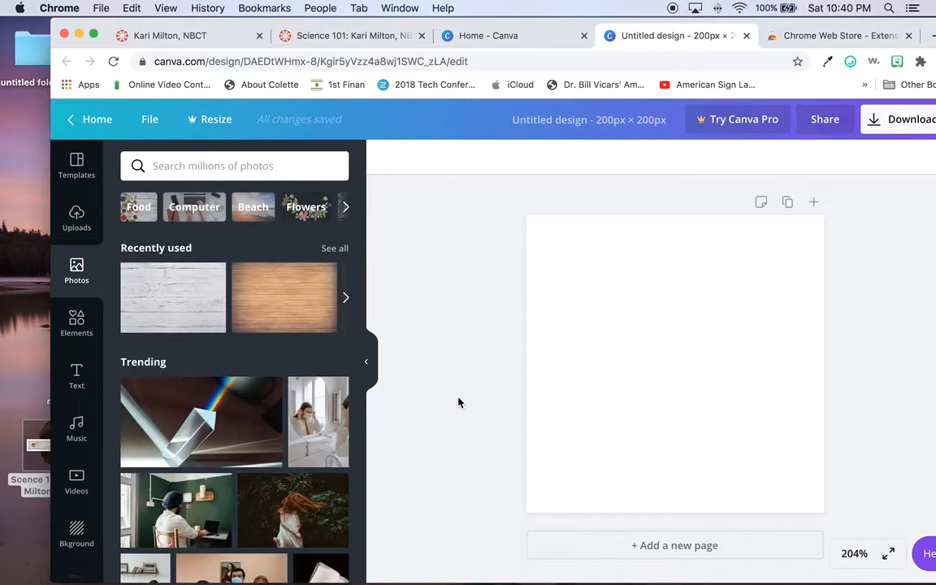
drag(171, 297, 538, 355)
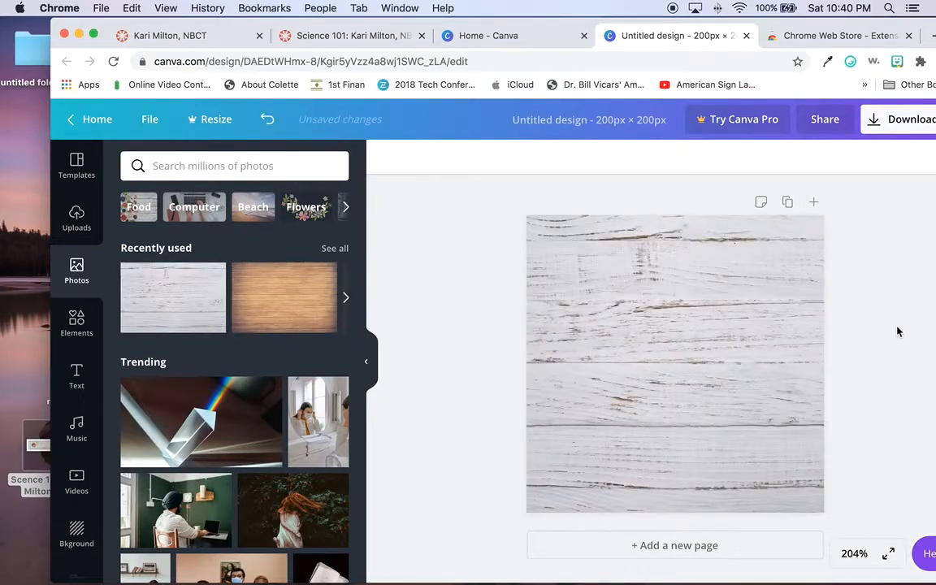
drag(877, 20, 859, 8)
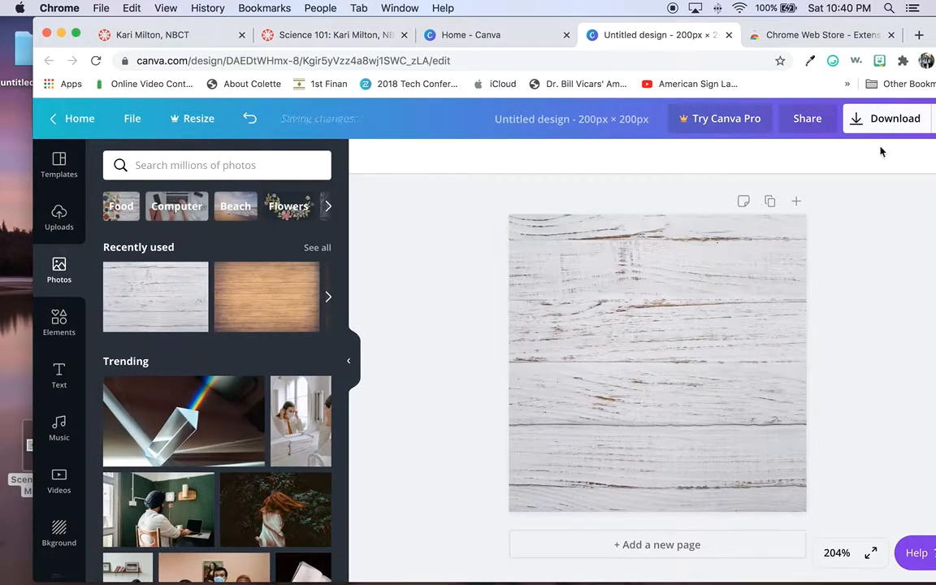
- Search Bitmoji for "star", copy the character sitting on the smiling star, and paste it into the 200 x 200 px design
click(879, 61)
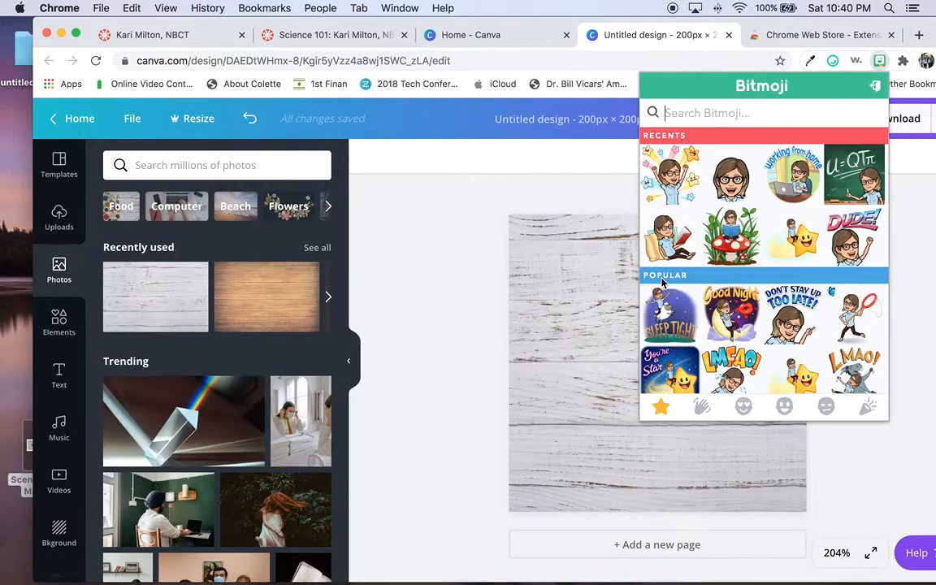
click(685, 112)
text(star)
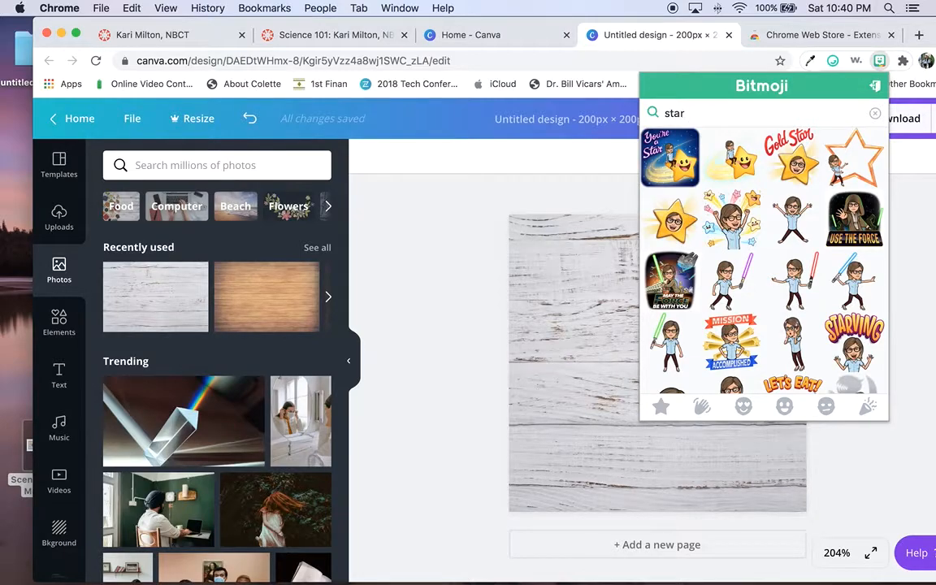
right_click(742, 162)
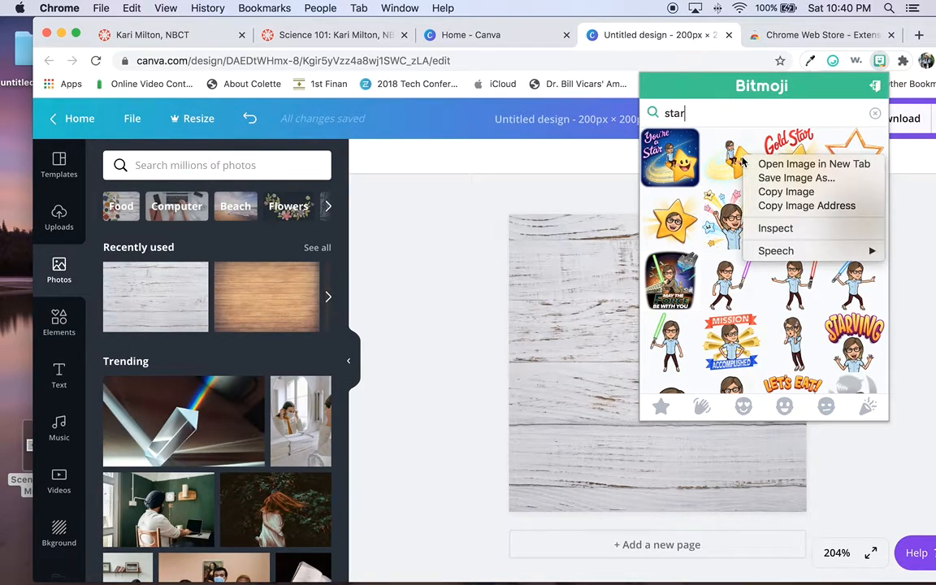
click(776, 191)
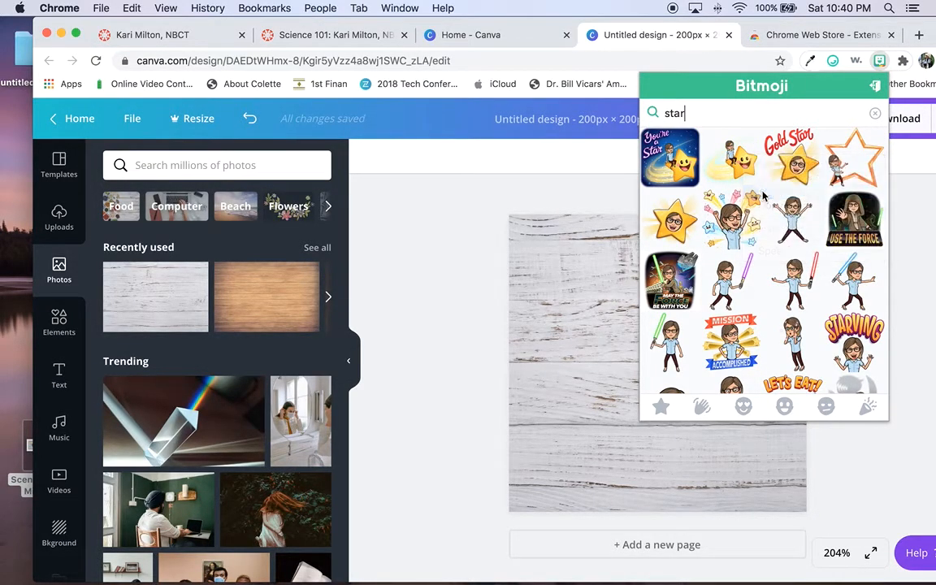
click(627, 391)
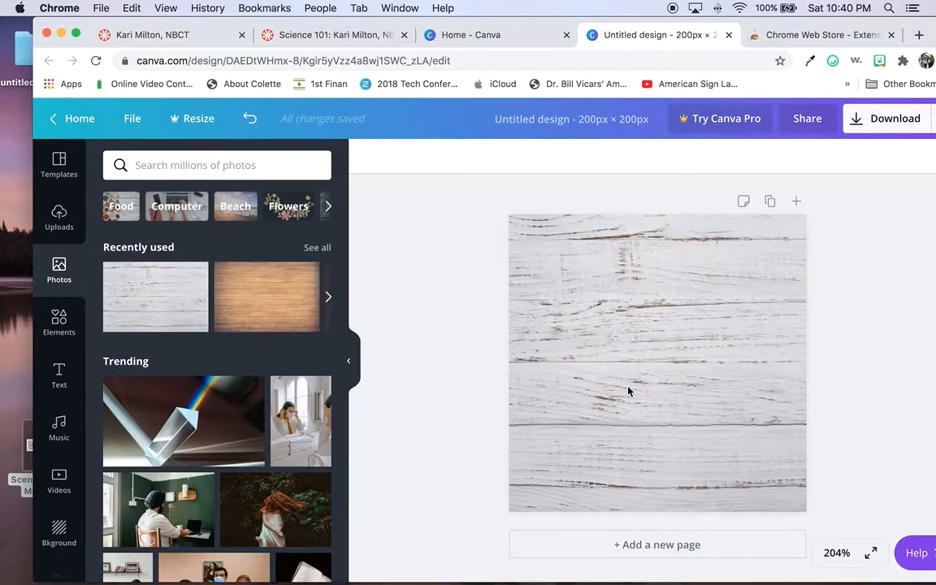
key(super+v)
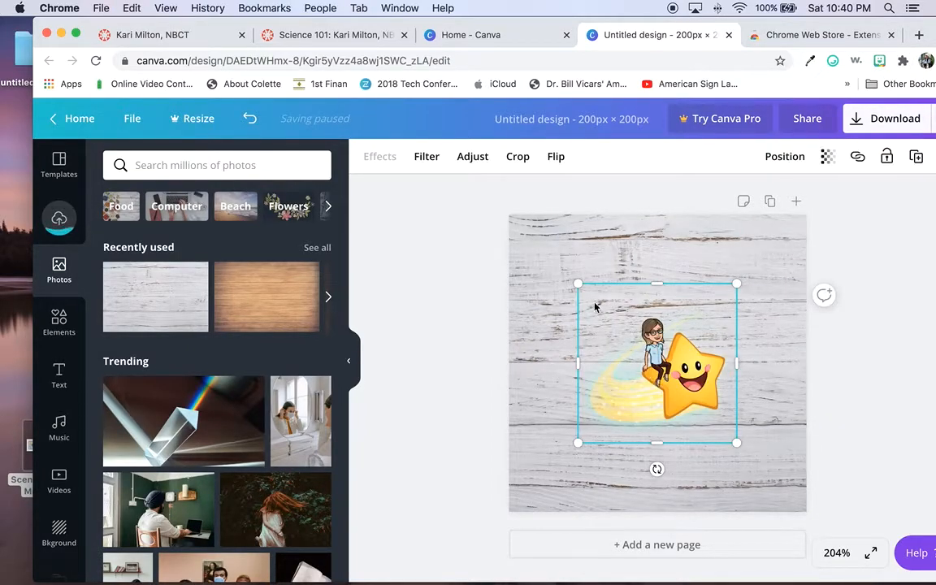
- Enlarge the star Bitmoji and place it over the upper part of the wood background, leaving space beneath it
drag(578, 284, 493, 238)
drag(594, 337, 625, 337)
drag(762, 225, 792, 198)
drag(717, 354, 702, 344)
click(930, 393)
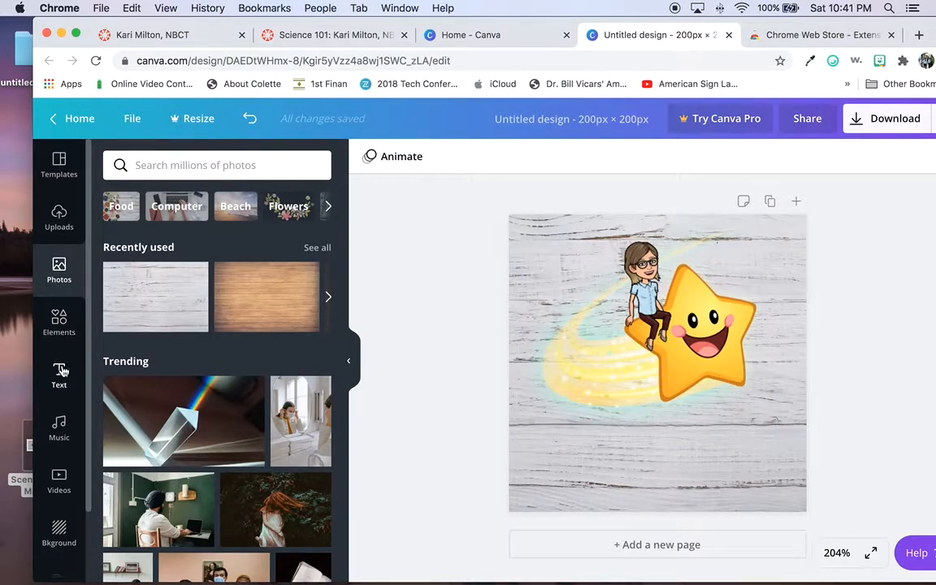
- Browse all the shapes in the elements library and add a rounded square to the design below the Bitmoji
click(57, 320)
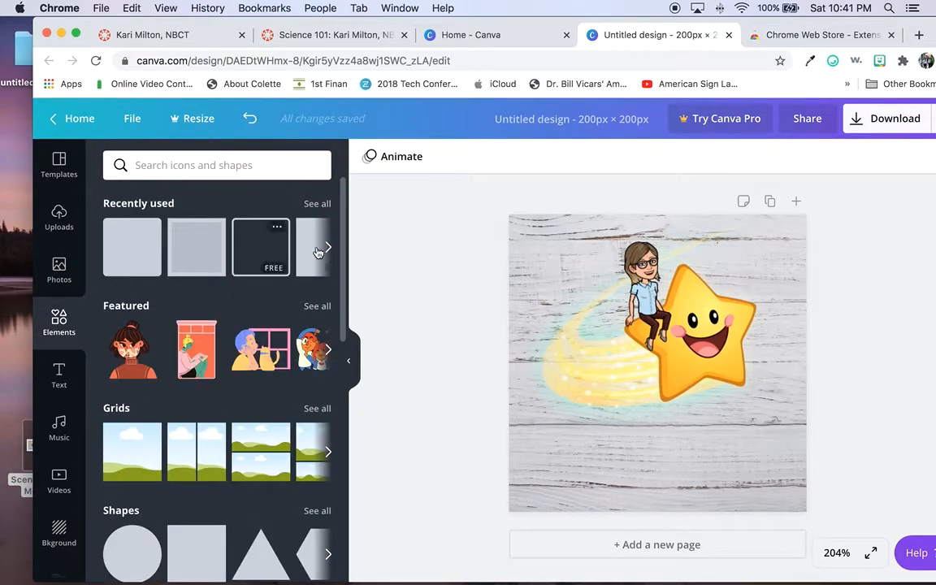
drag(264, 251, 194, 226)
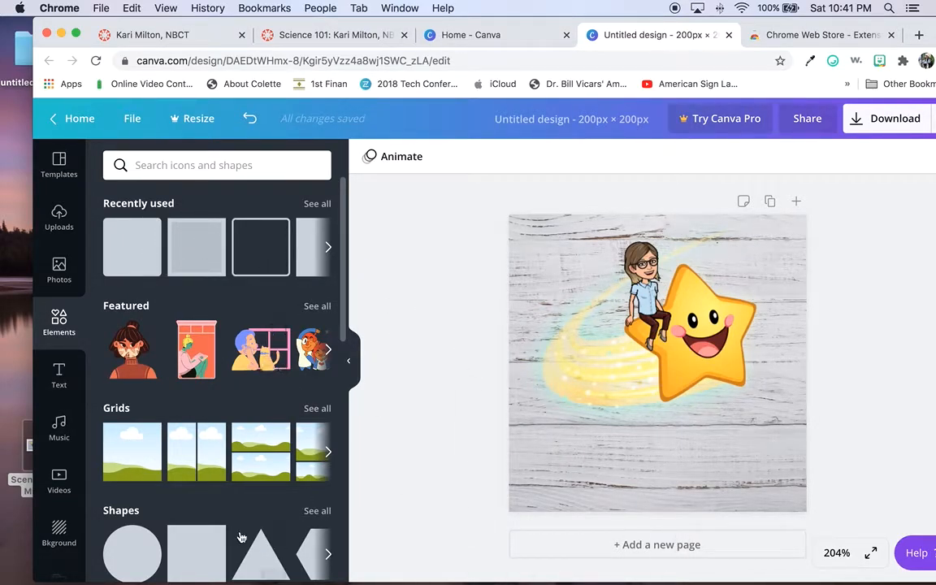
scroll(307, 455, down, 2)
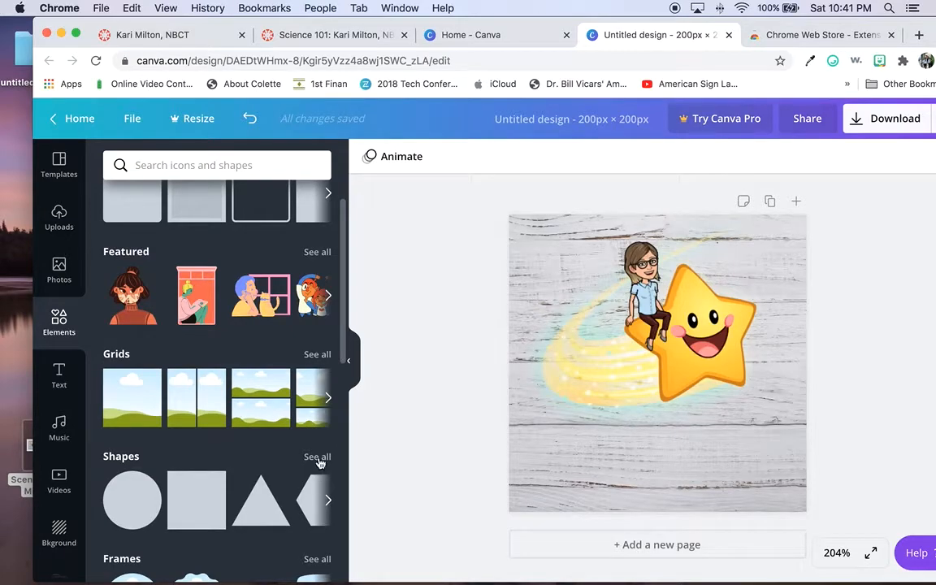
click(317, 457)
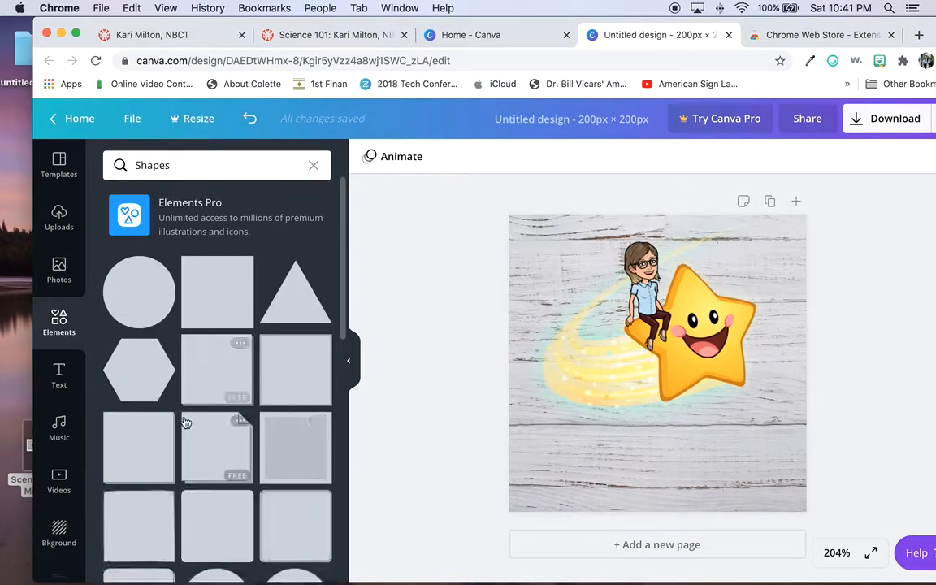
scroll(205, 399, down, 3)
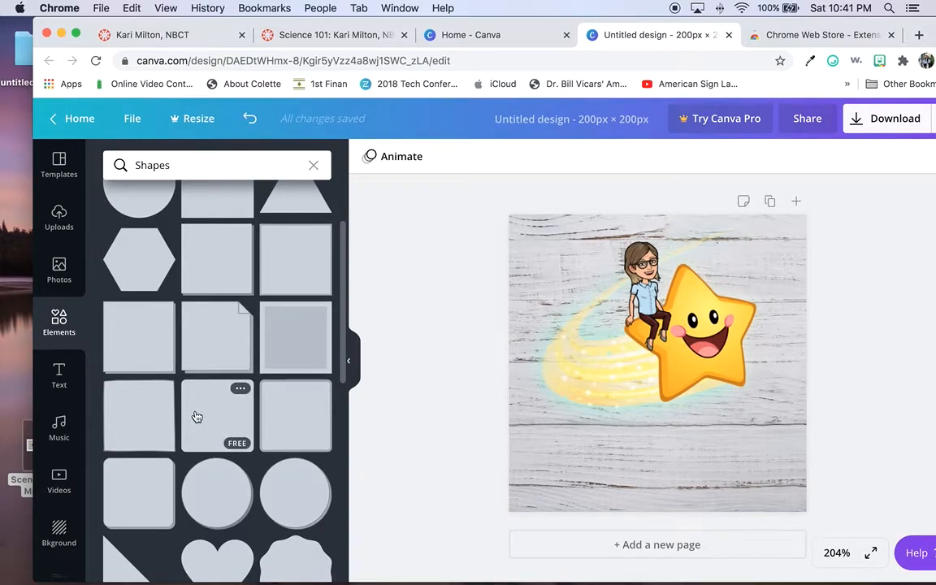
drag(196, 417, 554, 453)
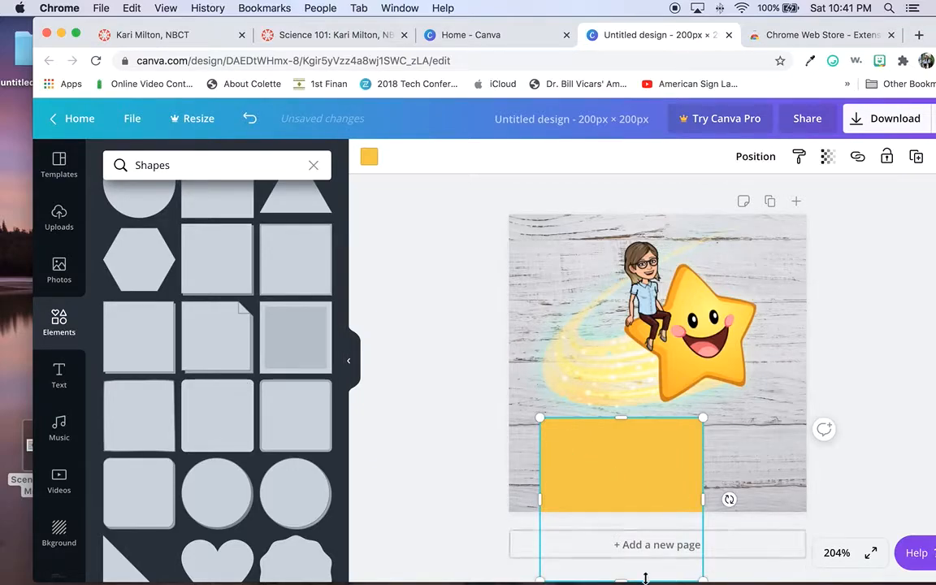
- Resize the rounded square into a wide, short label bar beneath the star Bitmoji
drag(621, 578, 624, 494)
drag(704, 456, 769, 455)
drag(541, 456, 550, 455)
drag(663, 416, 661, 439)
drag(662, 493, 660, 488)
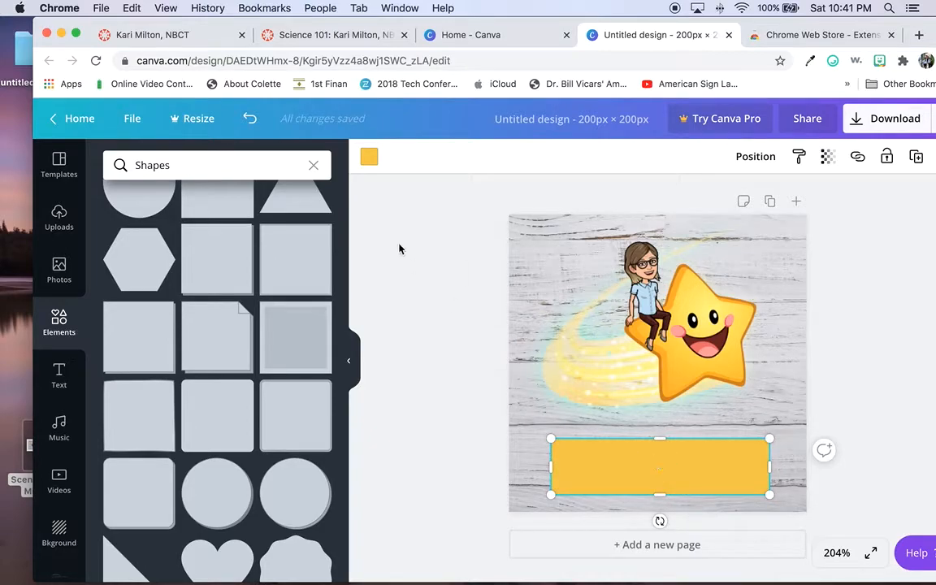
- Recolor the label bar white using the document color
click(370, 157)
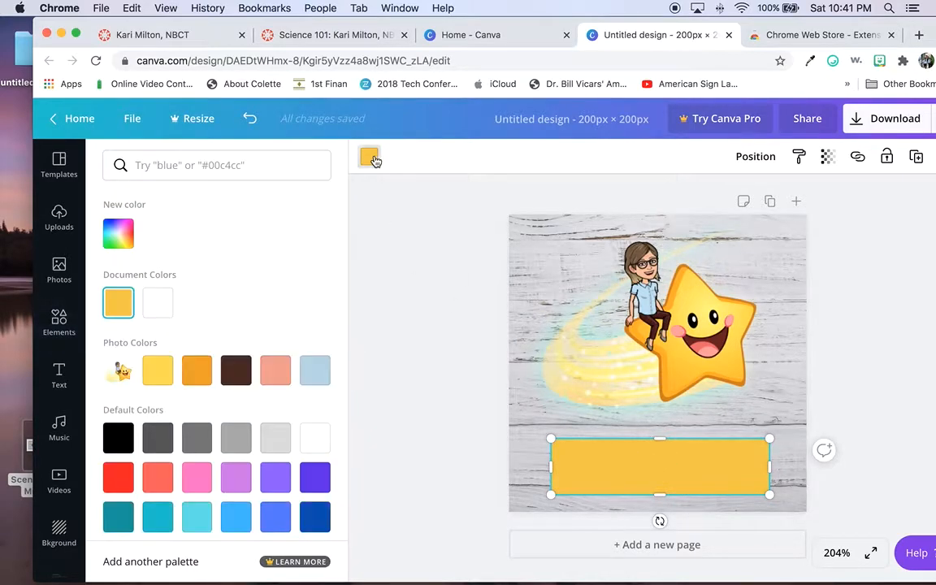
click(160, 304)
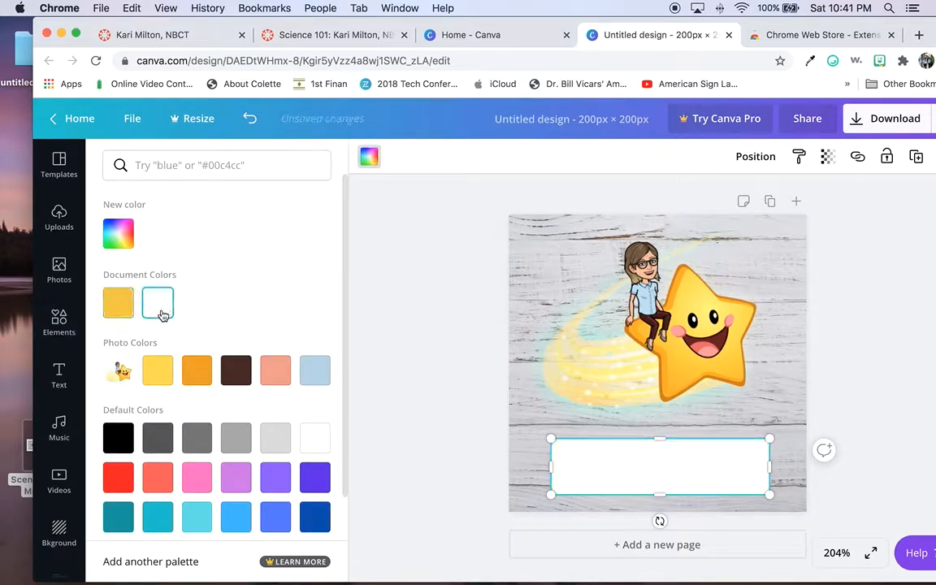
click(785, 403)
click(795, 409)
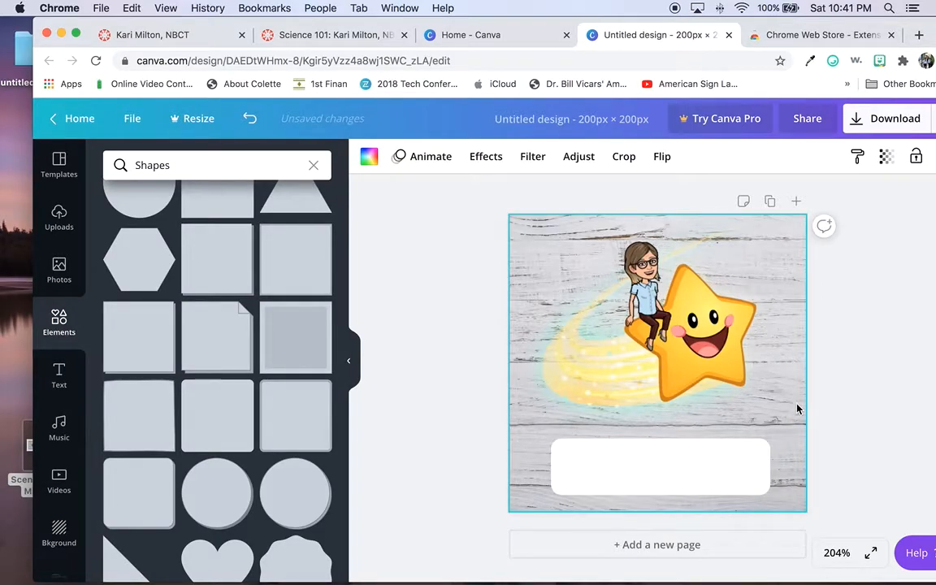
- Set the white label bar's transparency to 60
click(680, 471)
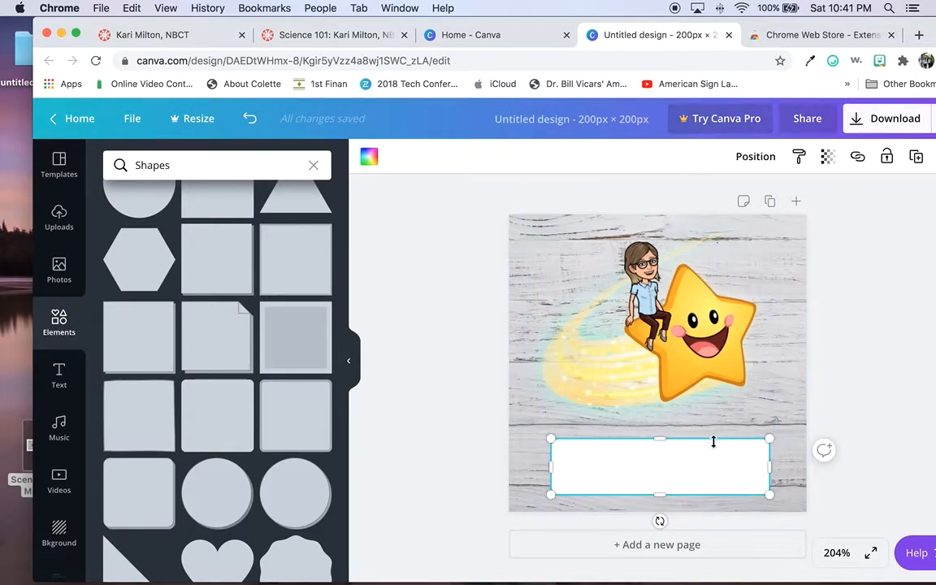
click(834, 160)
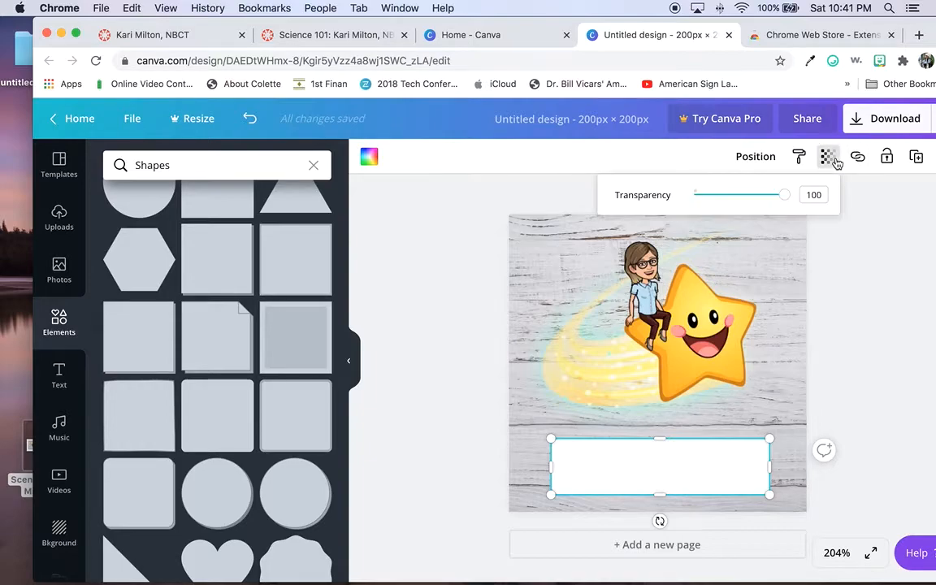
drag(784, 195, 748, 206)
click(824, 193)
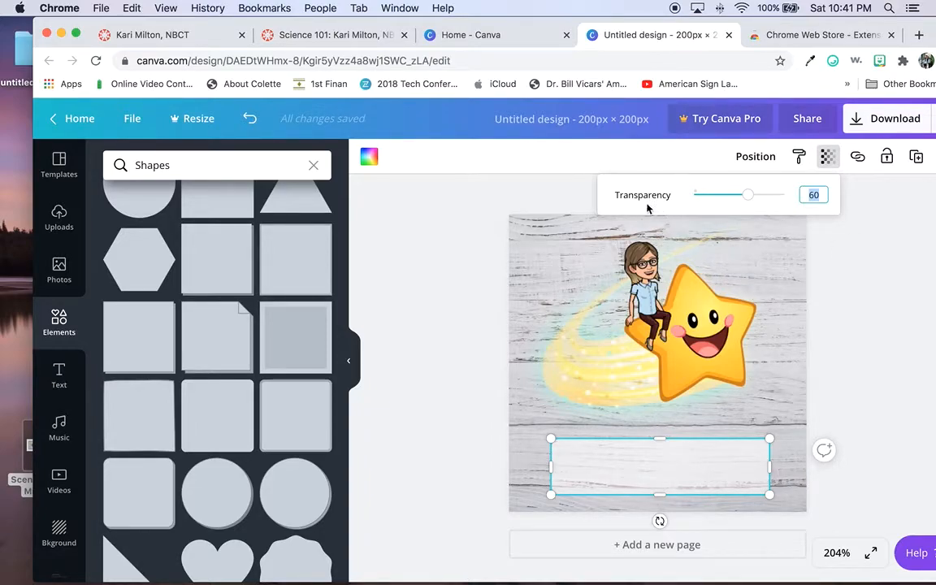
click(874, 439)
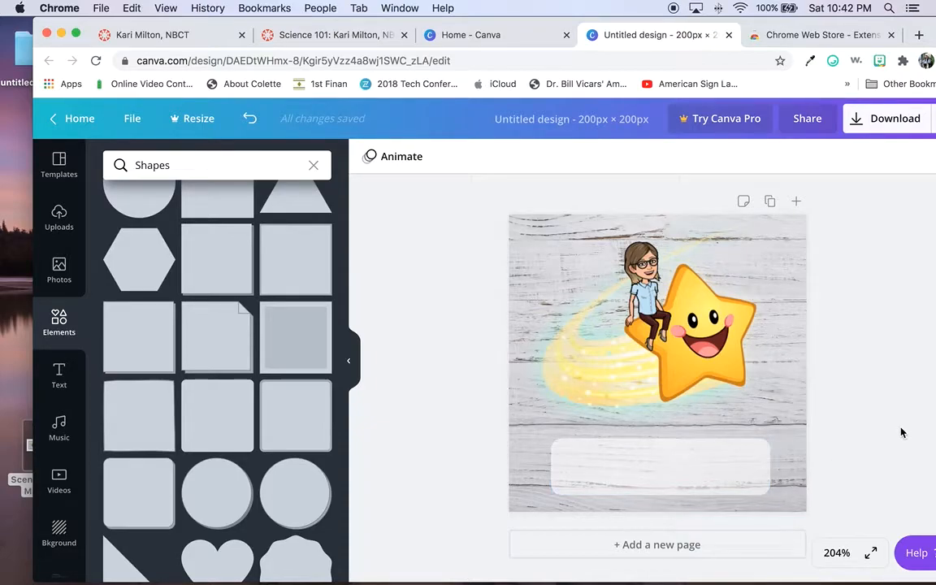
- Add a heading, place it on the white label bar, and set its font to Alice
click(58, 372)
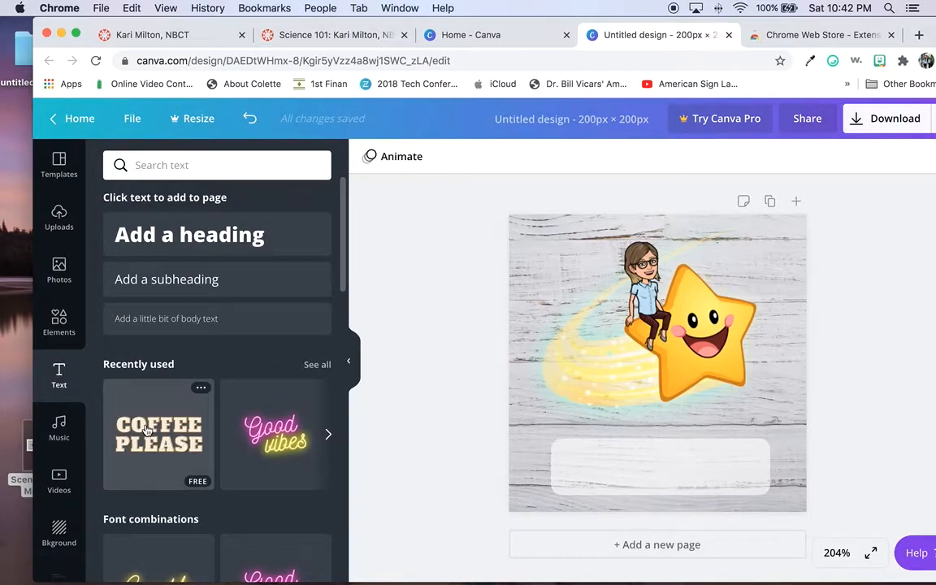
click(162, 246)
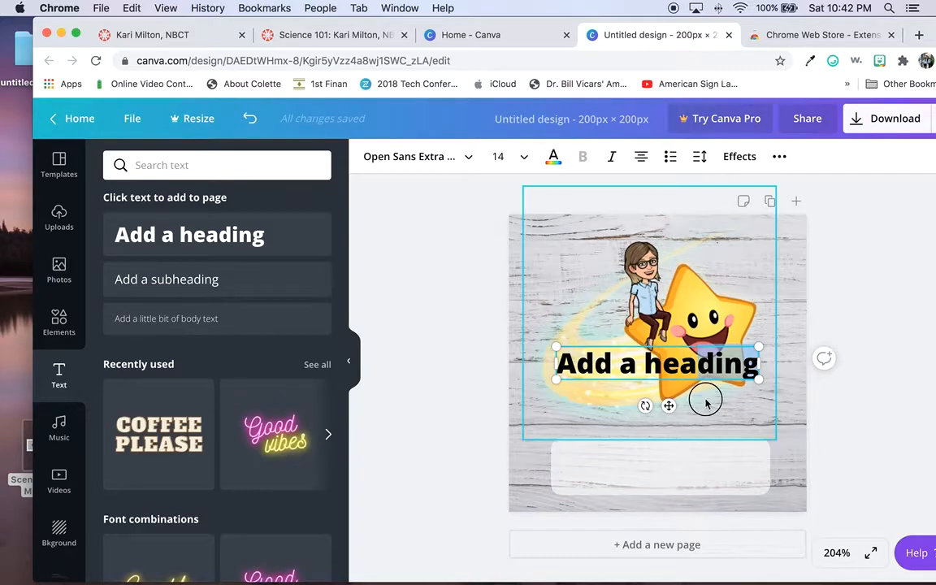
click(794, 384)
drag(719, 370, 720, 452)
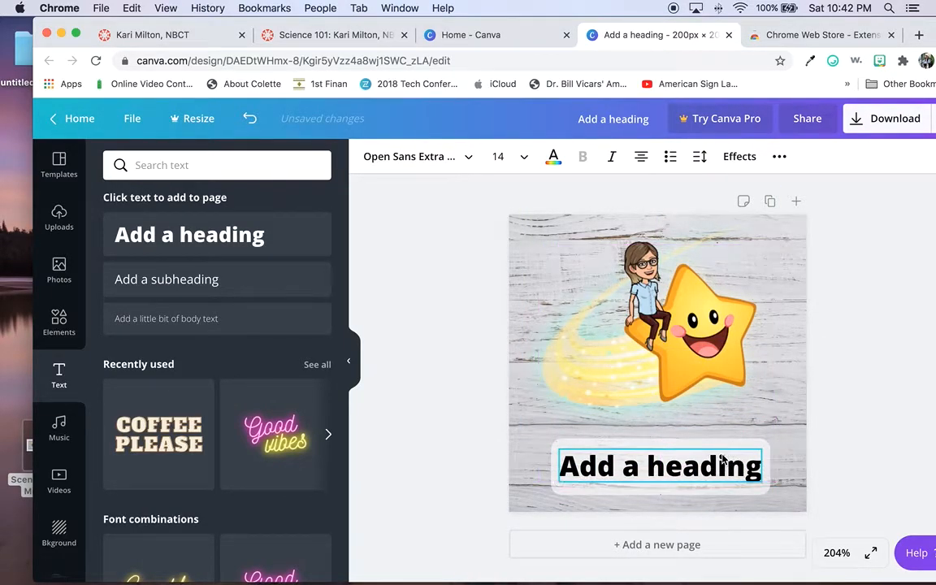
double_click(672, 470)
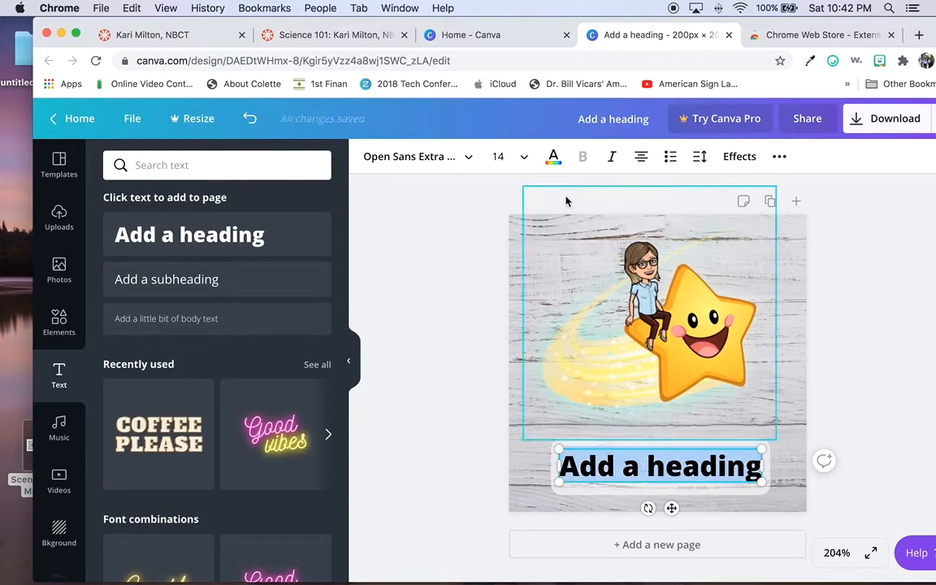
click(472, 160)
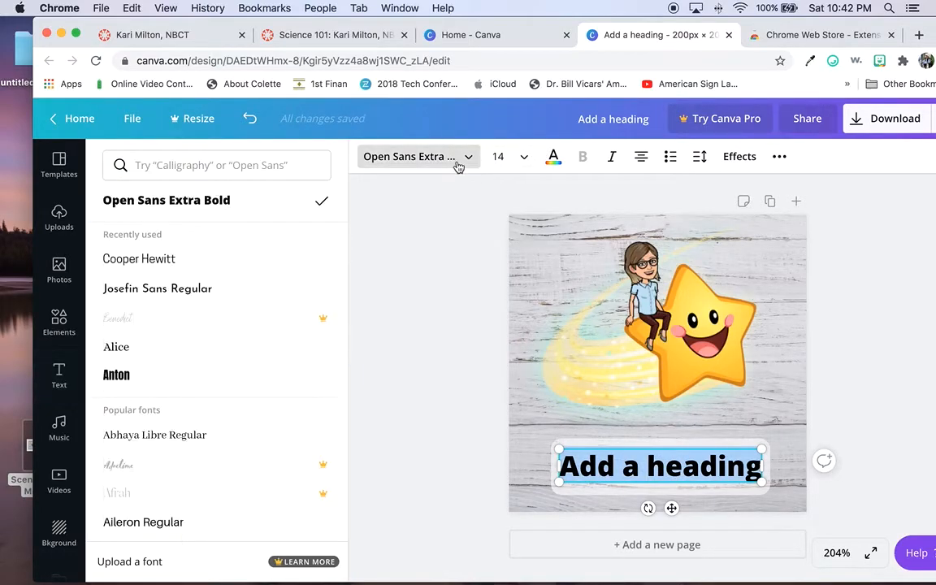
click(202, 361)
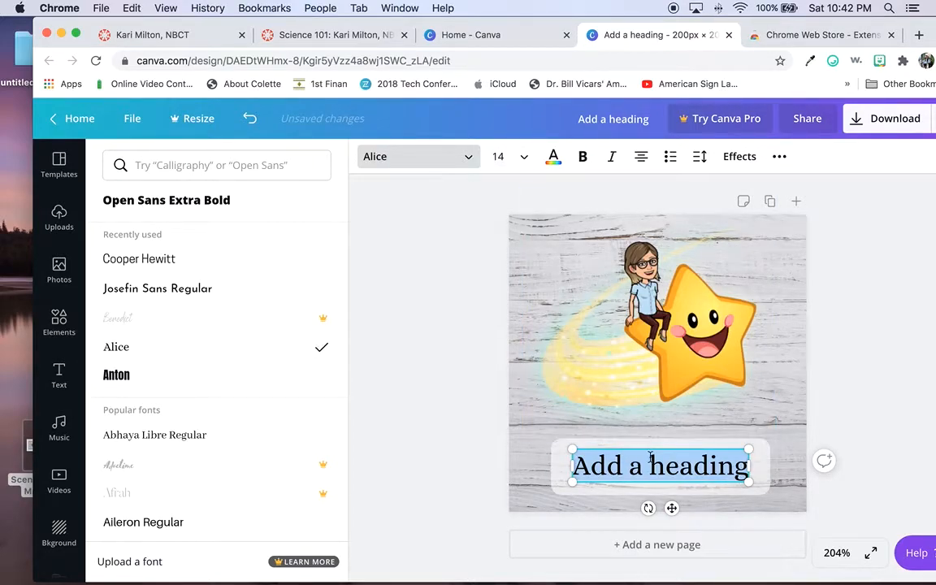
- Replace the heading text with "Module 1:" and "Universe" on a second line
text(Mod)
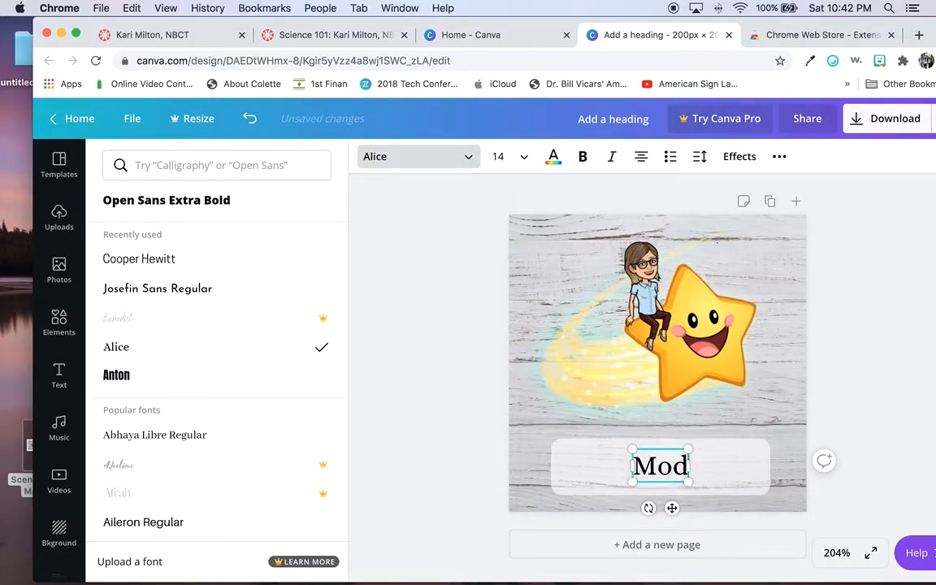
text(ule I1:)
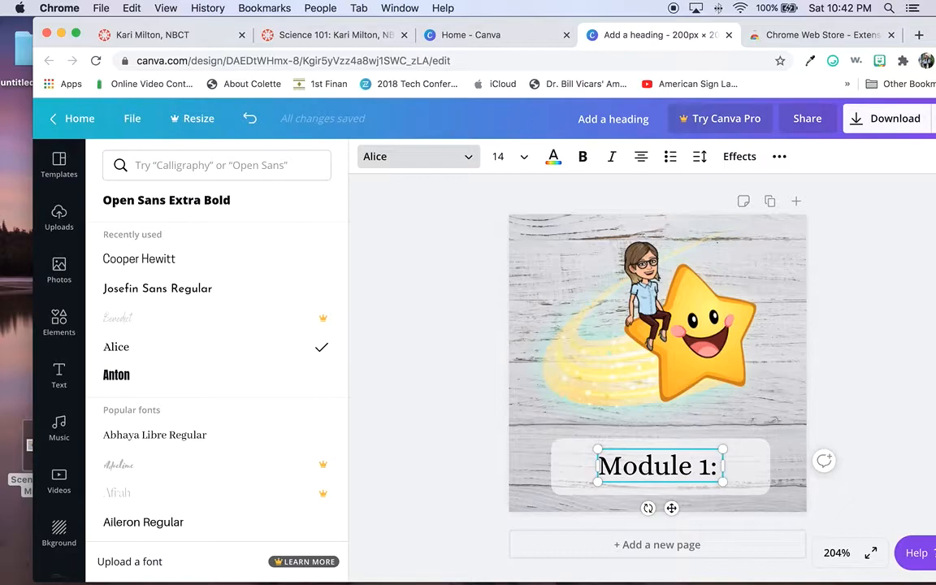
text( Uin)
key(BackSpace)
key(BackSpace)
key(BackSpace)
key(BackSpace)
key(Return)
text(Universe)
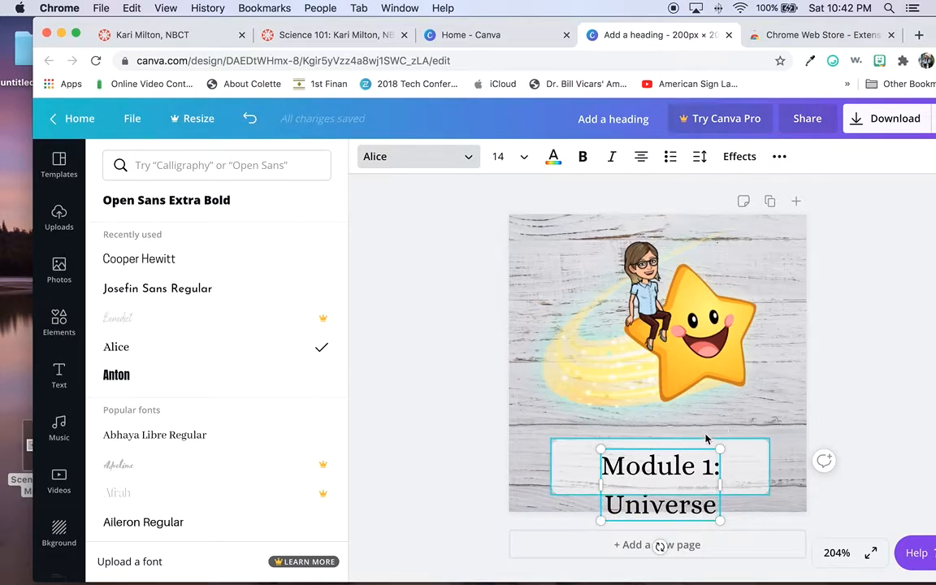
- Move the two-line heading up and stretch the white label bar so that both lines fit centered on it
click(621, 391)
click(650, 464)
drag(676, 465, 663, 423)
click(732, 443)
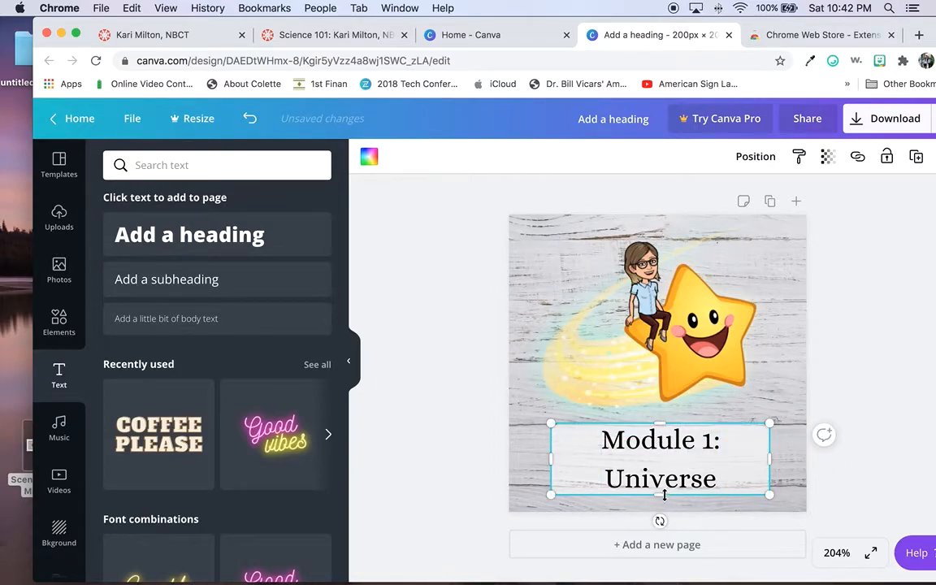
drag(660, 495, 661, 499)
drag(665, 447, 666, 451)
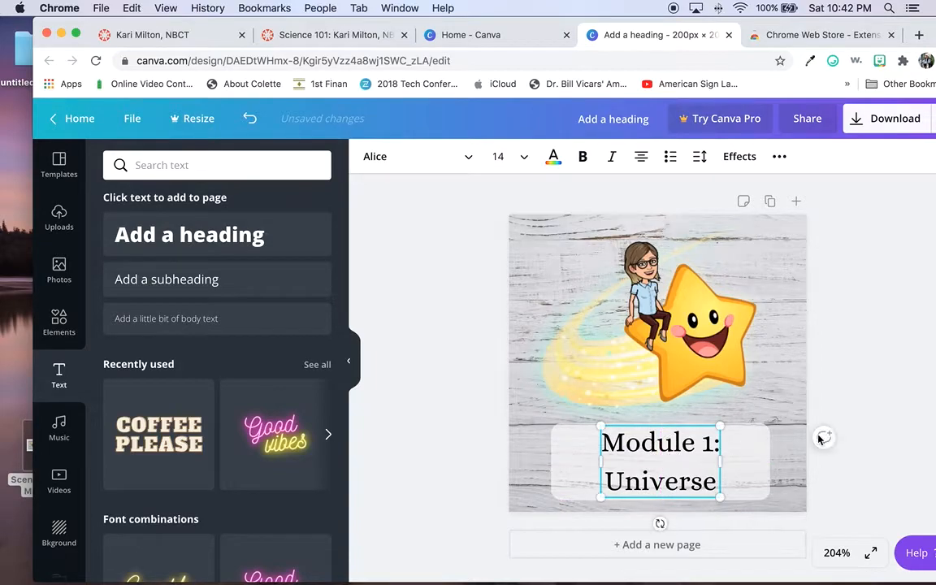
click(825, 438)
click(859, 350)
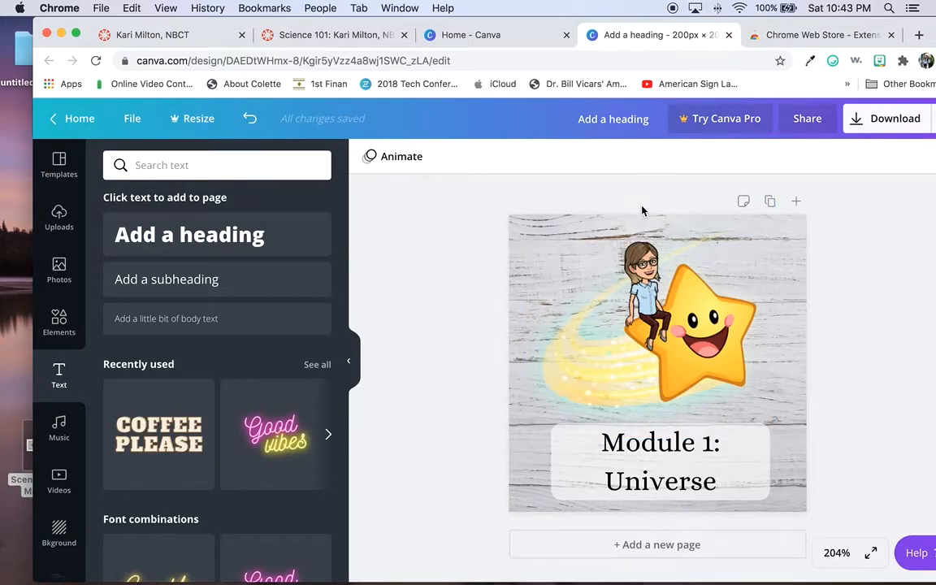
- Duplicate the finished Module 1 button page and go to the copy
click(771, 203)
scroll(672, 250, up, 4)
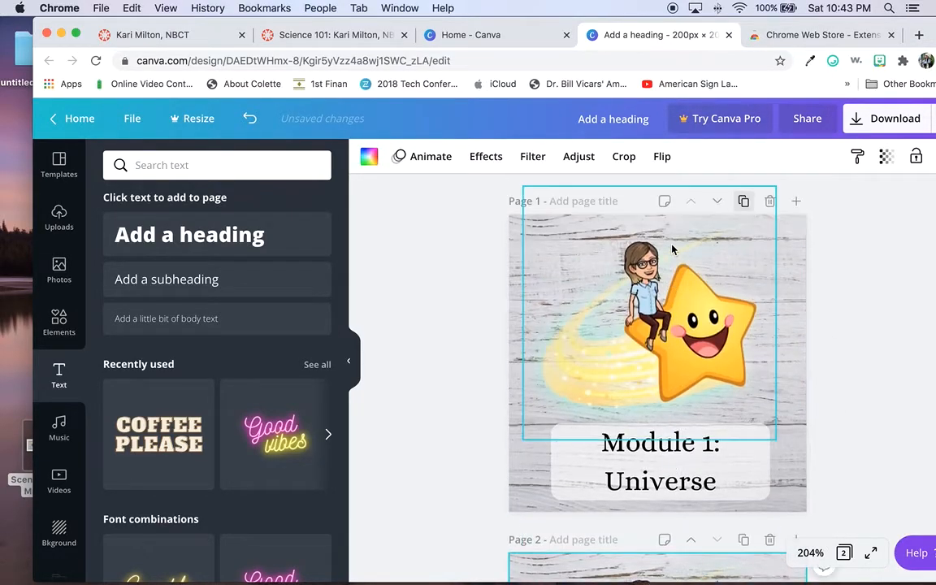
scroll(672, 249, down, 5)
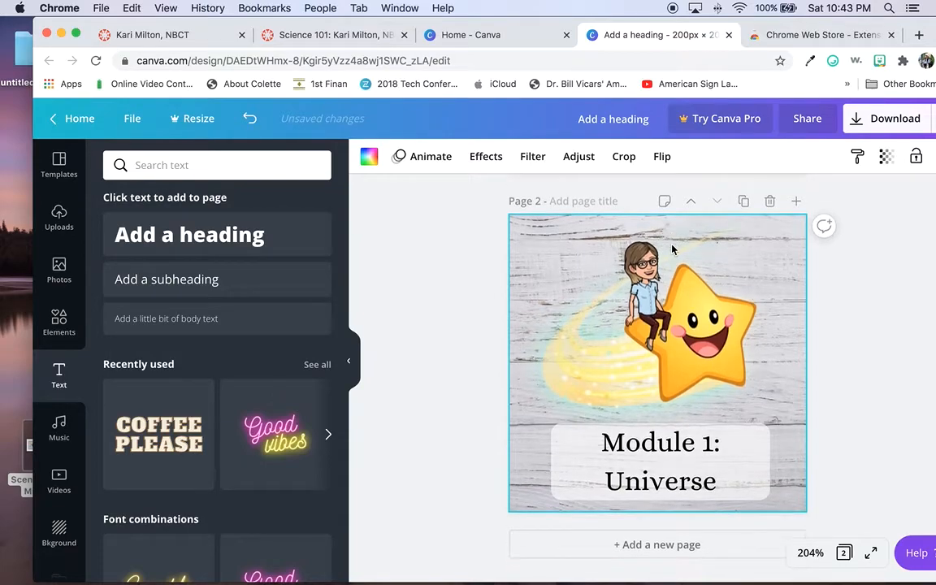
- Change the page 2 heading to "Module 2:" with "Biology" on the second line
click(607, 269)
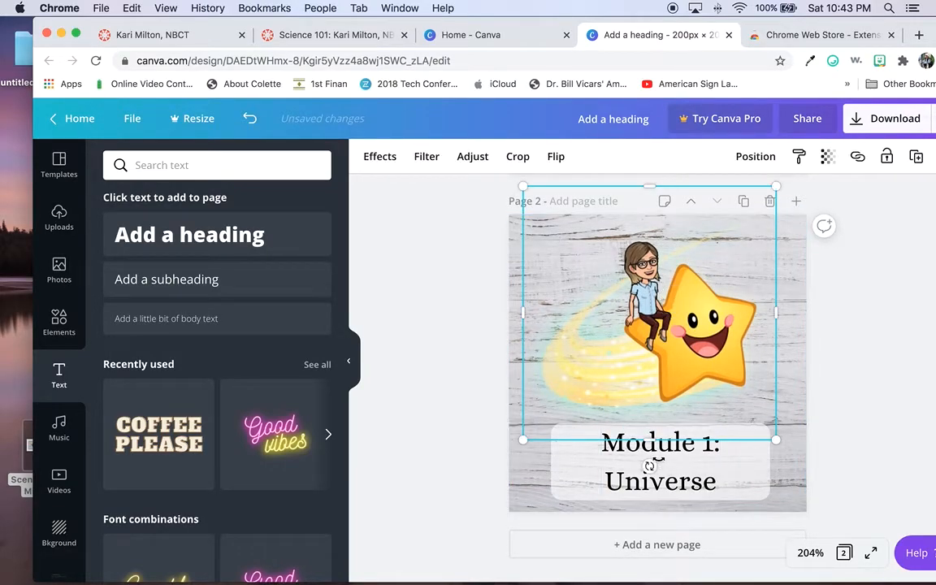
click(722, 433)
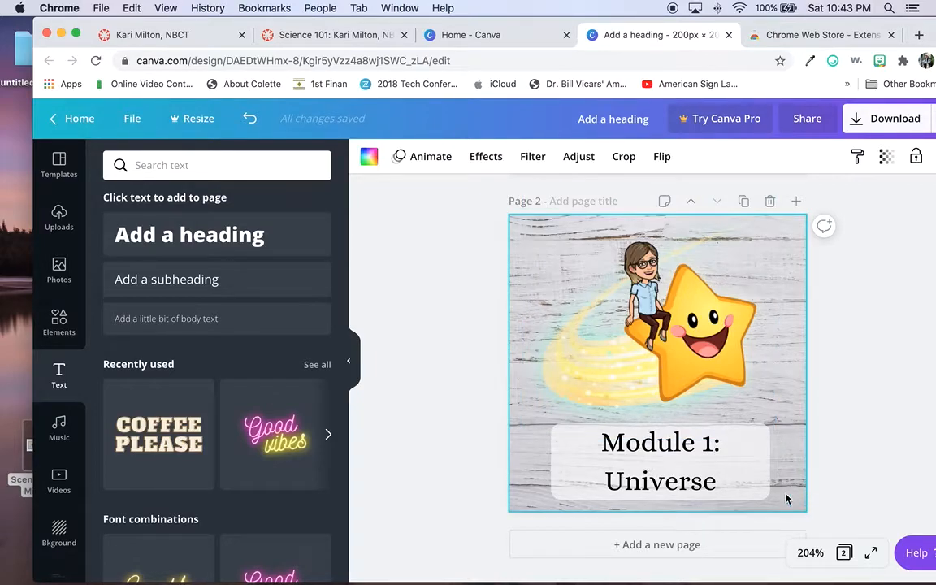
click(707, 445)
click(712, 443)
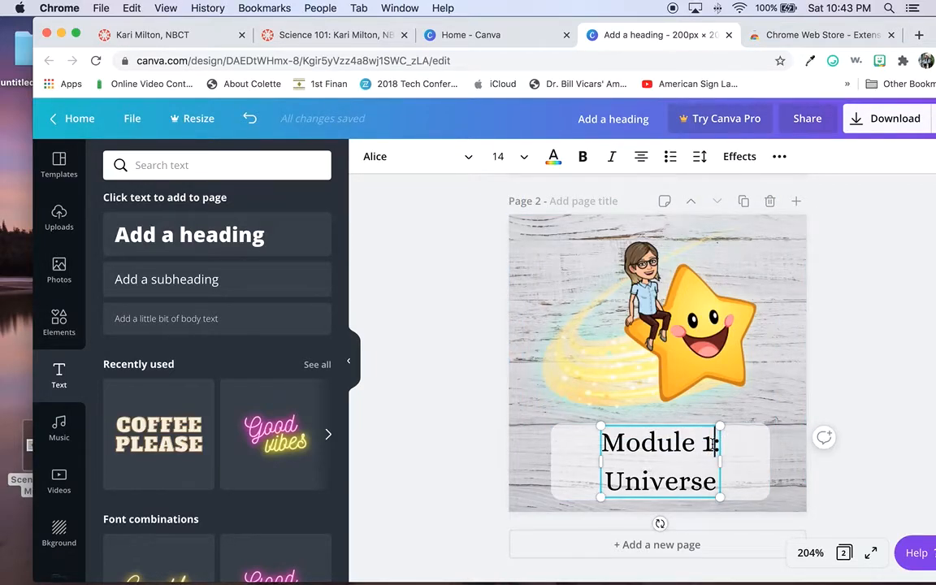
key(BackSpace)
text(2)
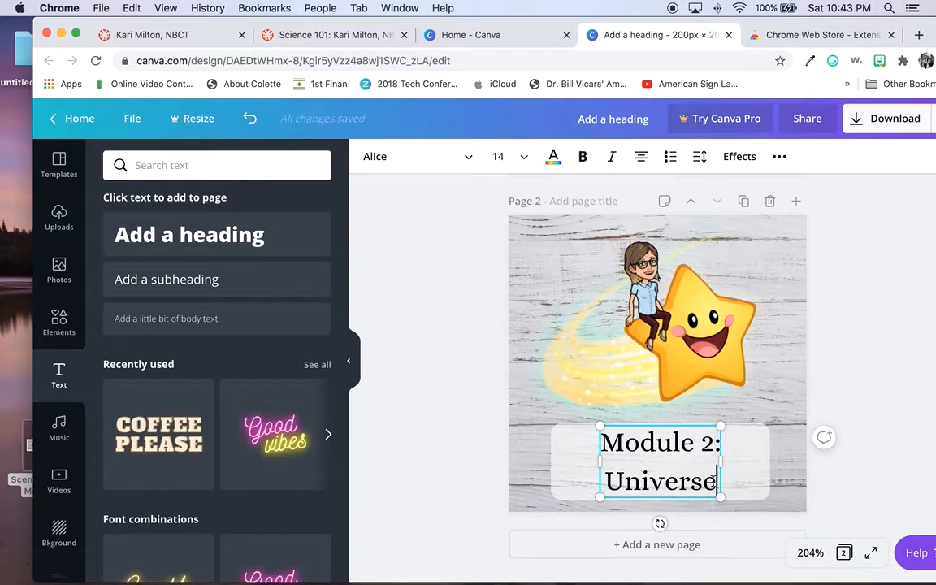
double_click(610, 479)
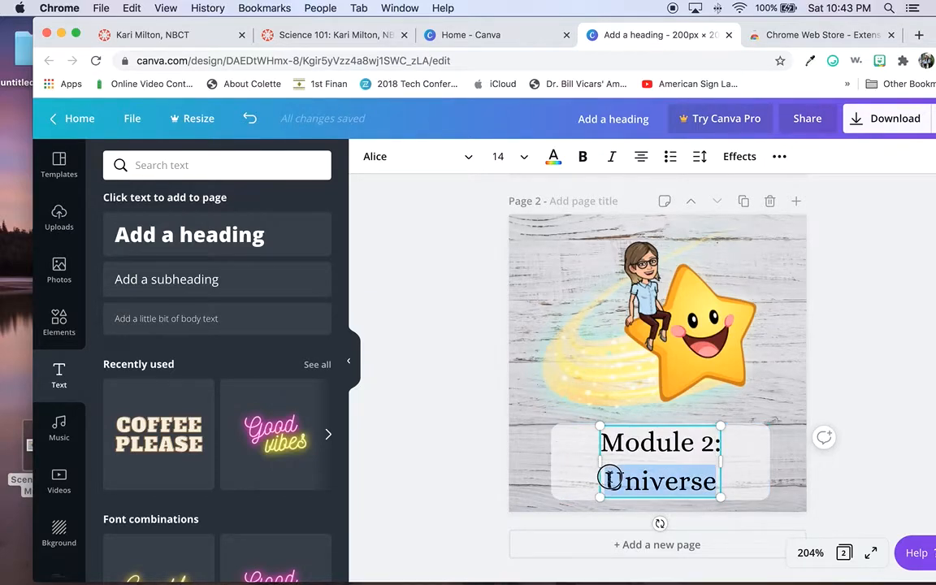
text(Bioloy)
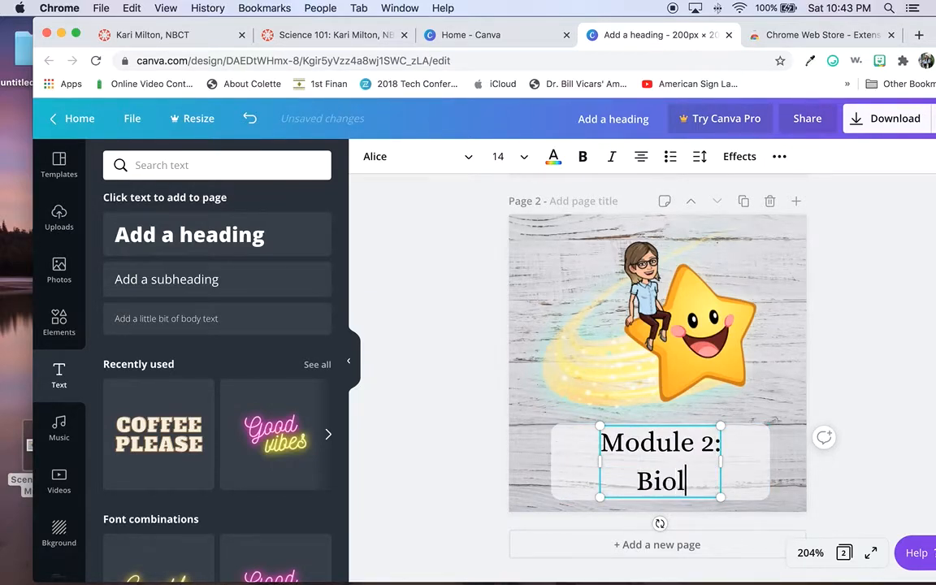
key(BackSpace)
key(BackSpace)
text(ogy)
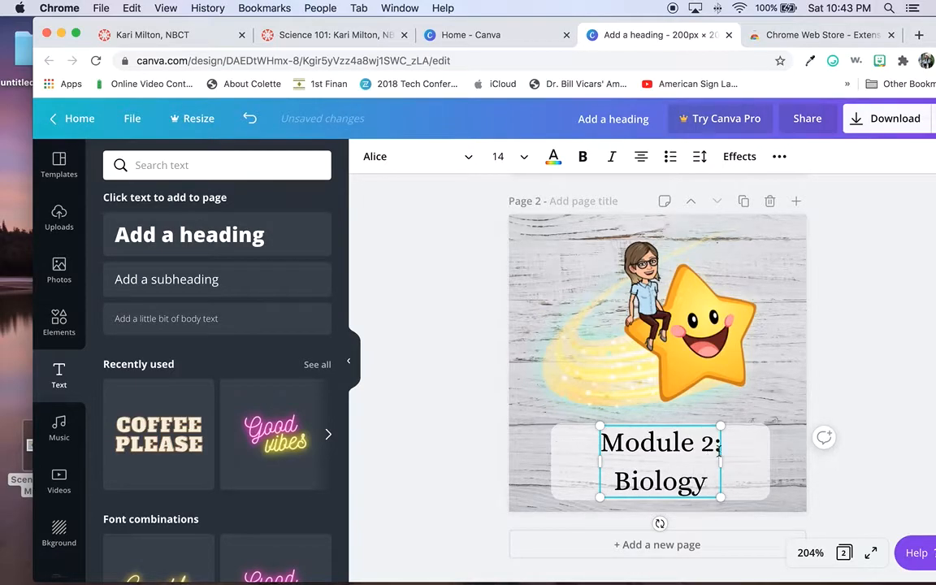
- Replace the star Bitmoji on page 2 with the recent Bitmoji of the avatar reading on a red mushroom
click(702, 316)
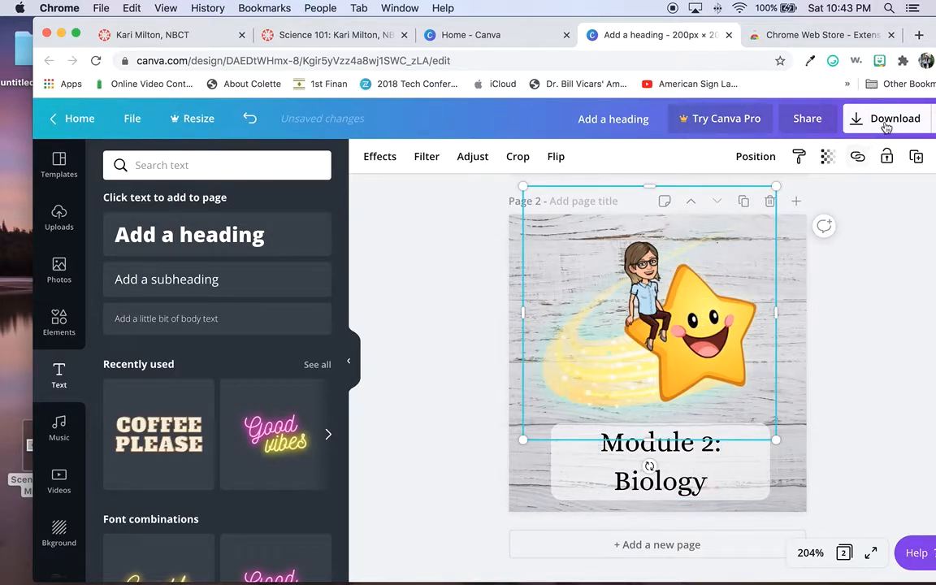
click(880, 60)
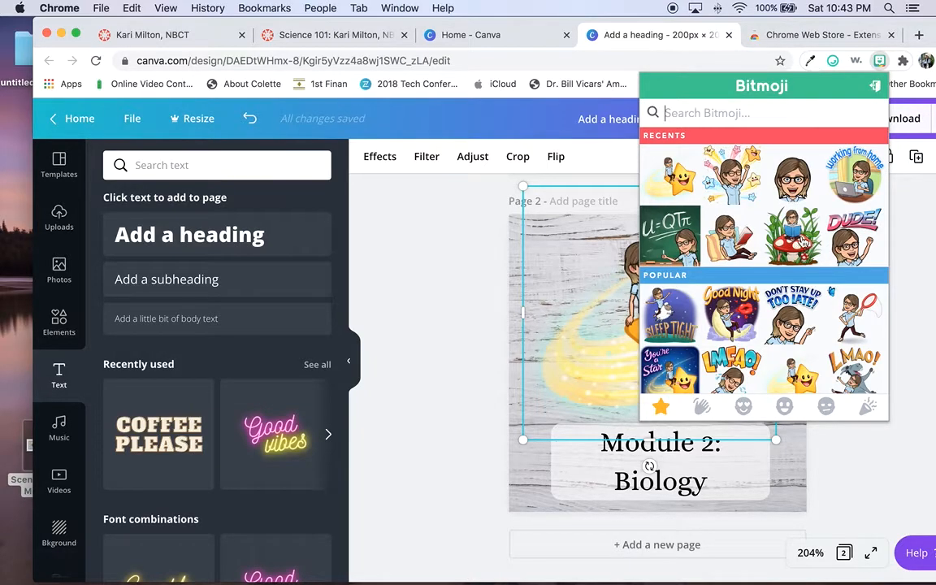
mouse_move(802, 239)
mouse_down()
mouse_move(715, 215)
mouse_move(536, 302)
mouse_move(692, 273)
mouse_move(694, 232)
mouse_move(786, 241)
mouse_up()
right_click(786, 241)
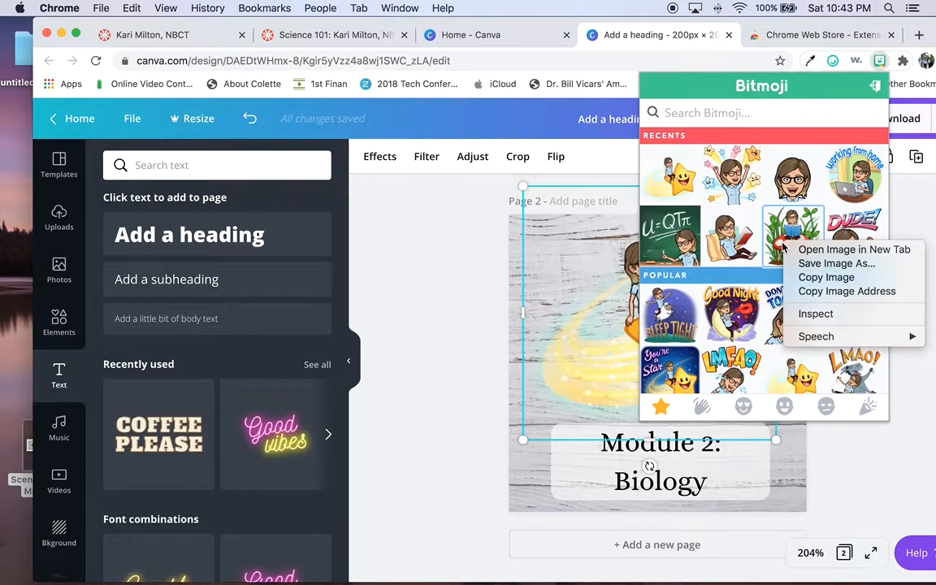
click(820, 277)
click(556, 384)
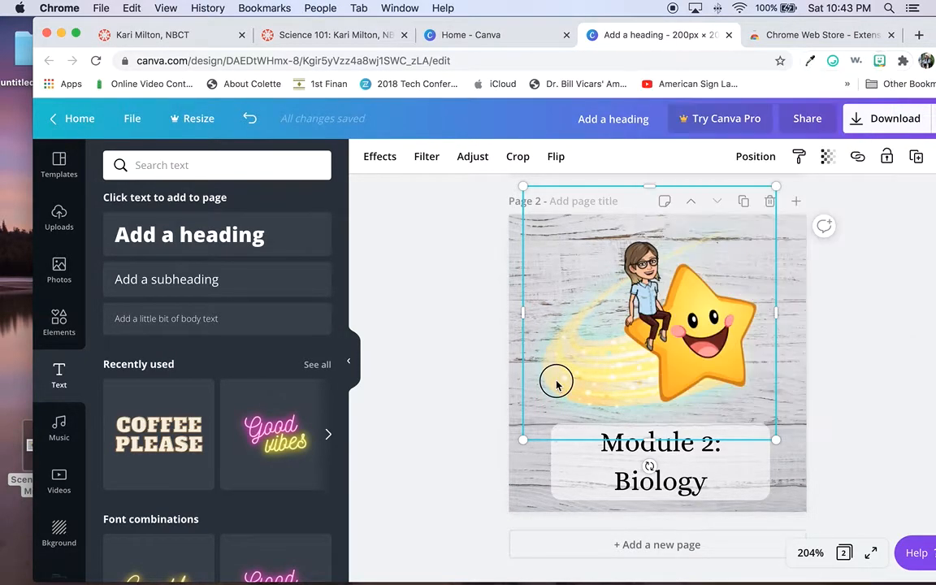
click(528, 478)
key(super+v)
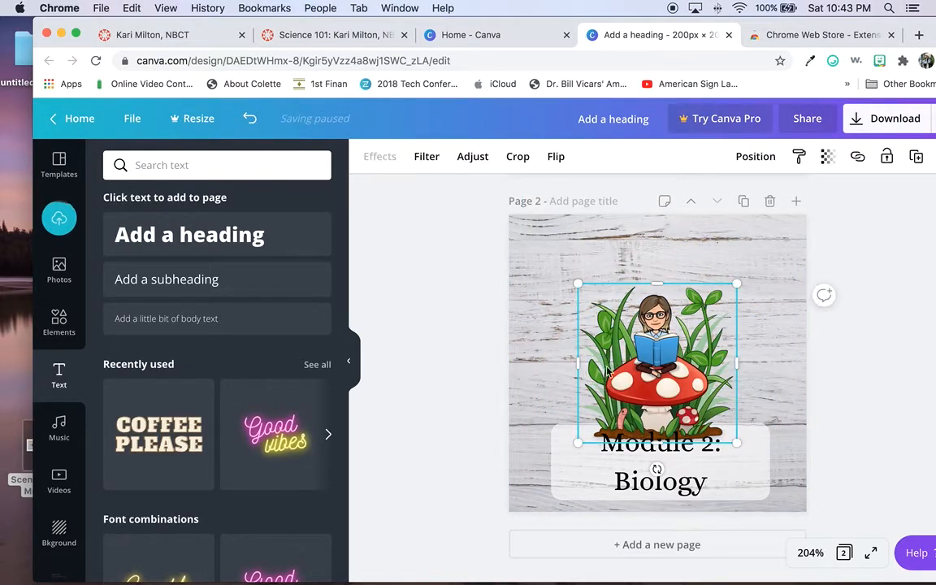
- Resize the mushroom Bitmoji to fill the space above the label bar and center it horizontally
drag(580, 282, 530, 244)
drag(654, 373, 679, 357)
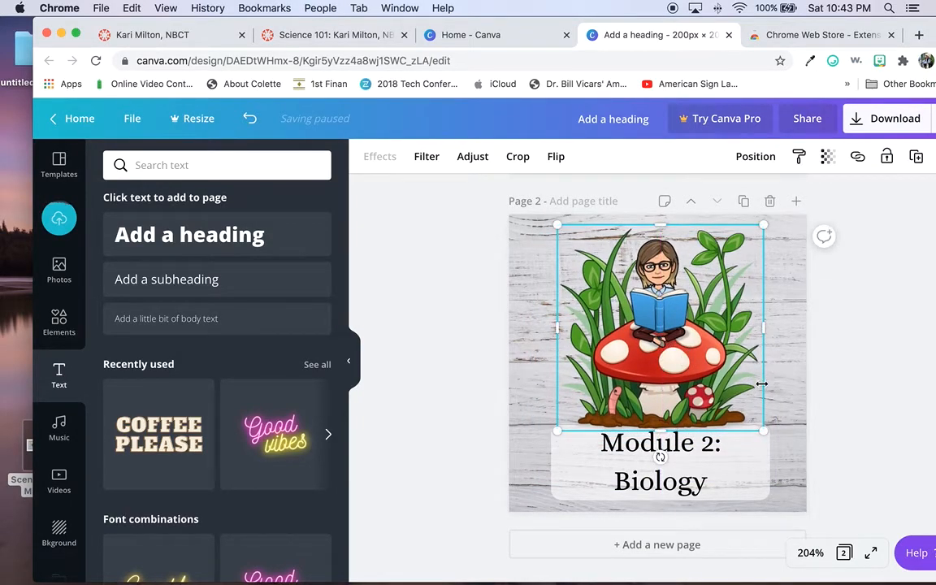
drag(760, 431, 721, 414)
drag(673, 346, 682, 345)
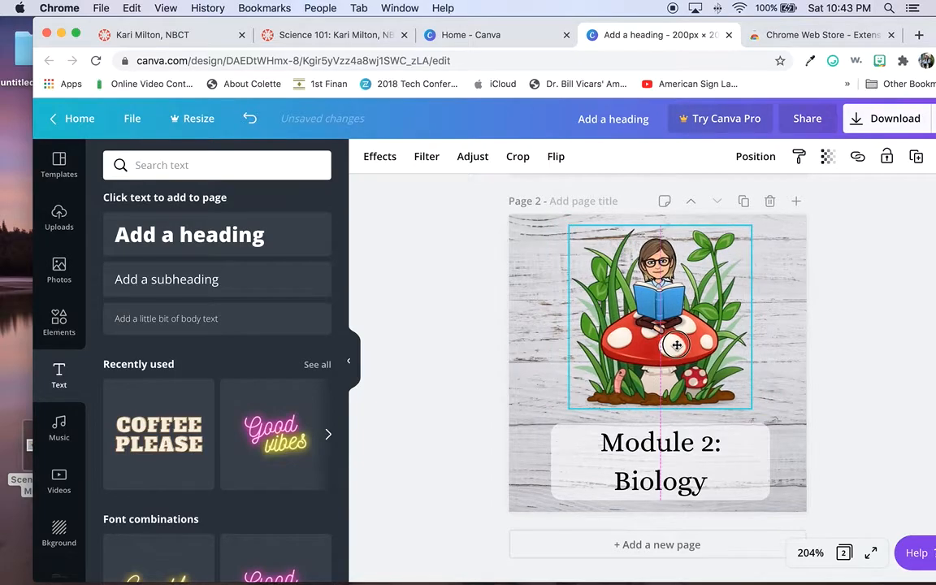
click(841, 316)
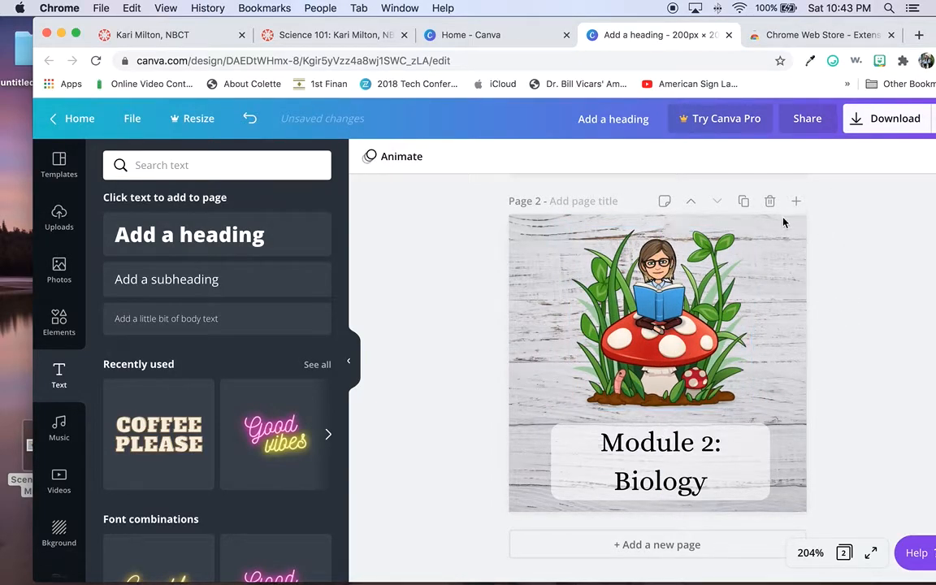
- Duplicate the finished Module 2 button page and change the module number on the copy to 3
click(743, 202)
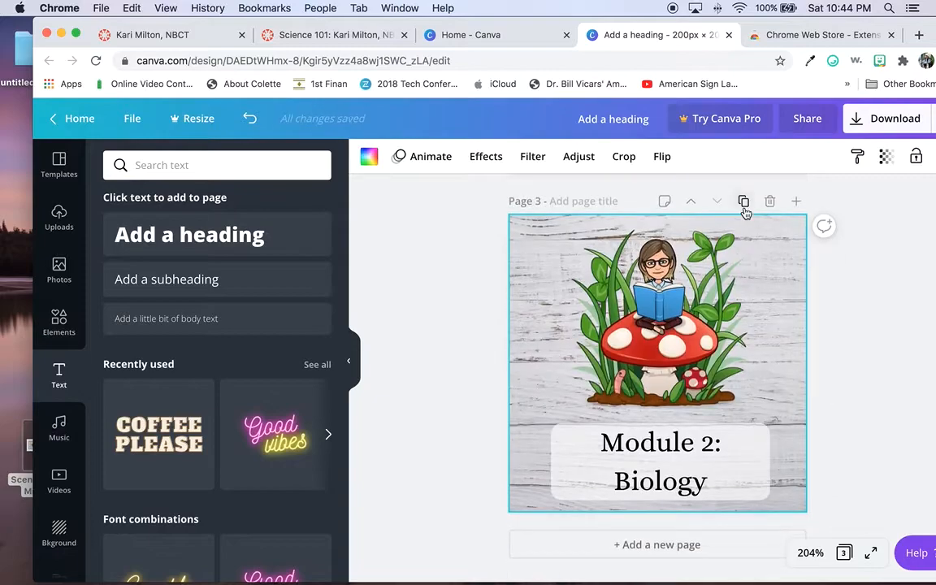
click(712, 445)
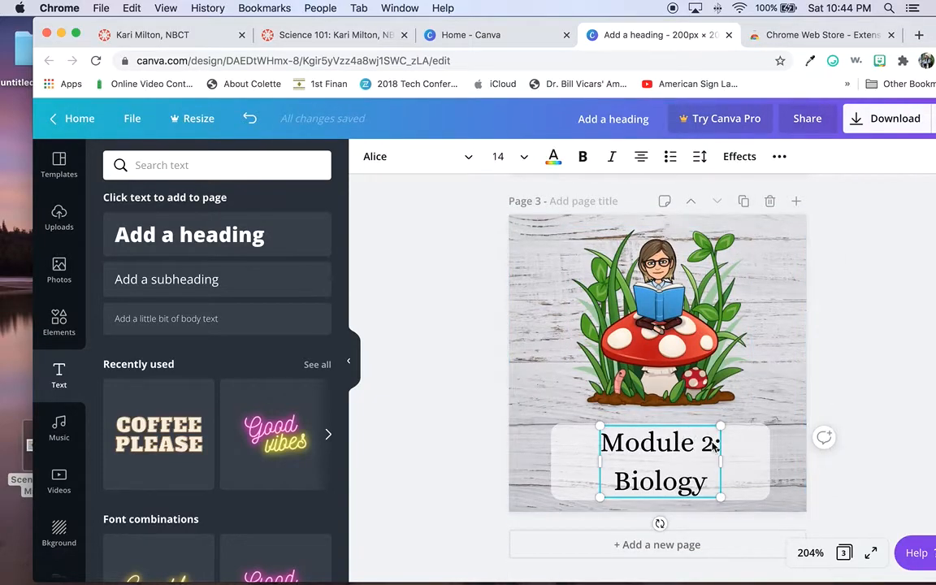
click(712, 445)
key(BackSpace)
text(3)
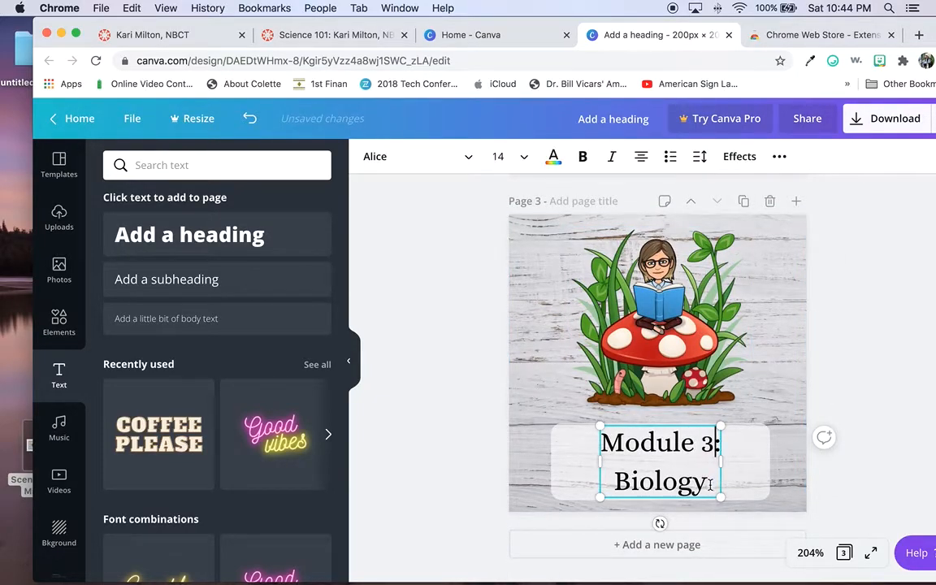
- Replace the second line of the Module 3 heading with "Discoveries"
double_click(692, 480)
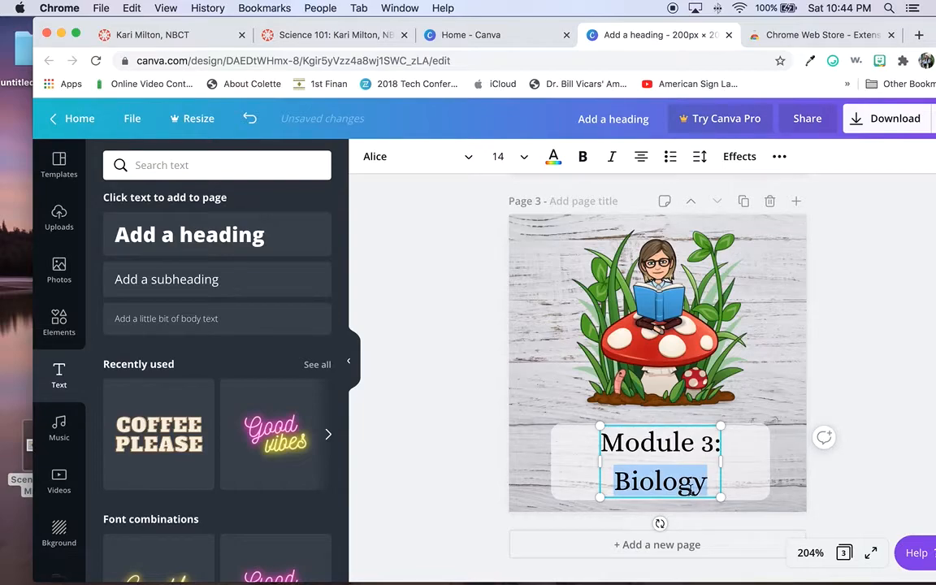
text(Science)
key(BackSpace)
key(BackSpace)
key(BackSpace)
key(BackSpace)
key(BackSpace)
key(BackSpace)
key(BackSpace)
key(BackSpace)
text(Discoveries)
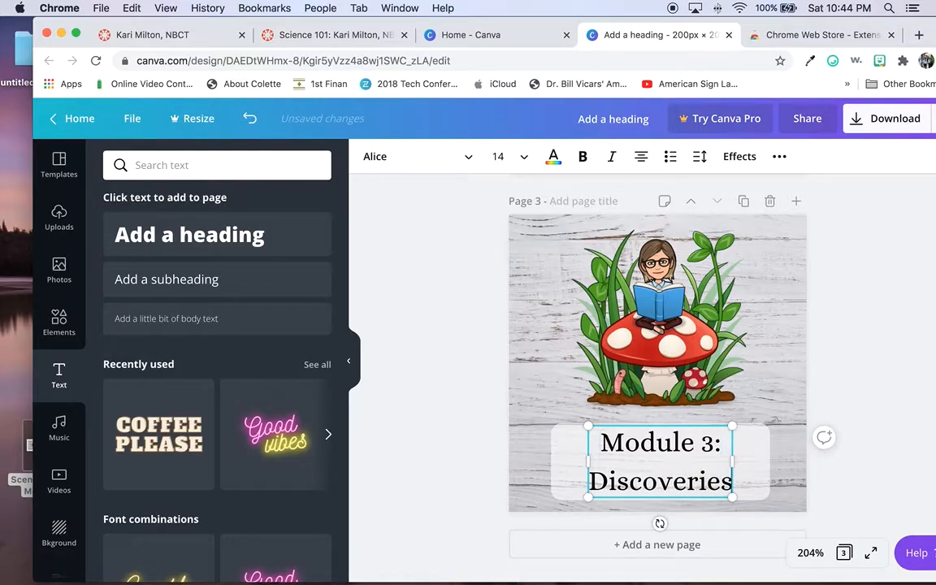
- Search Bitmoji for "school" and replace page 3's mushroom image with the avatar reading a red book against pillows
click(715, 358)
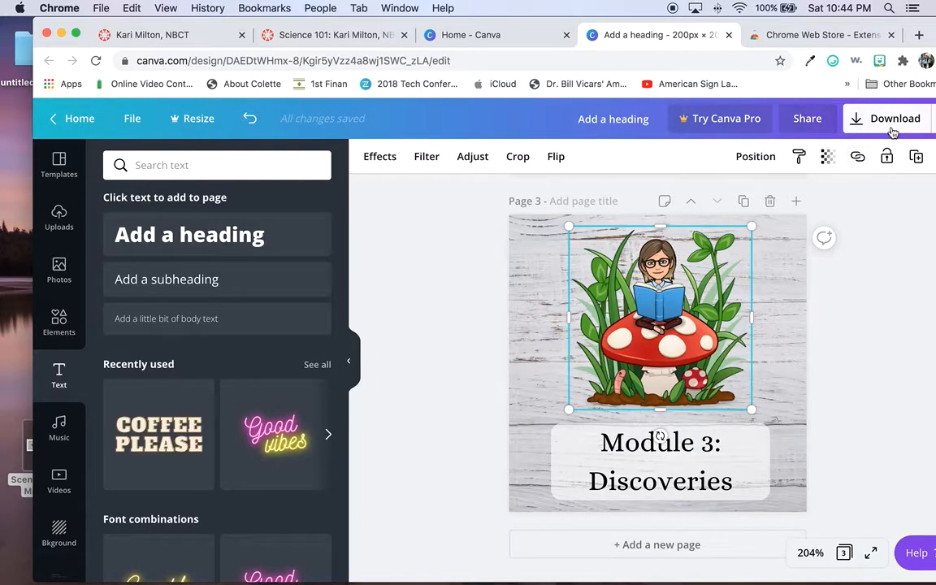
click(879, 61)
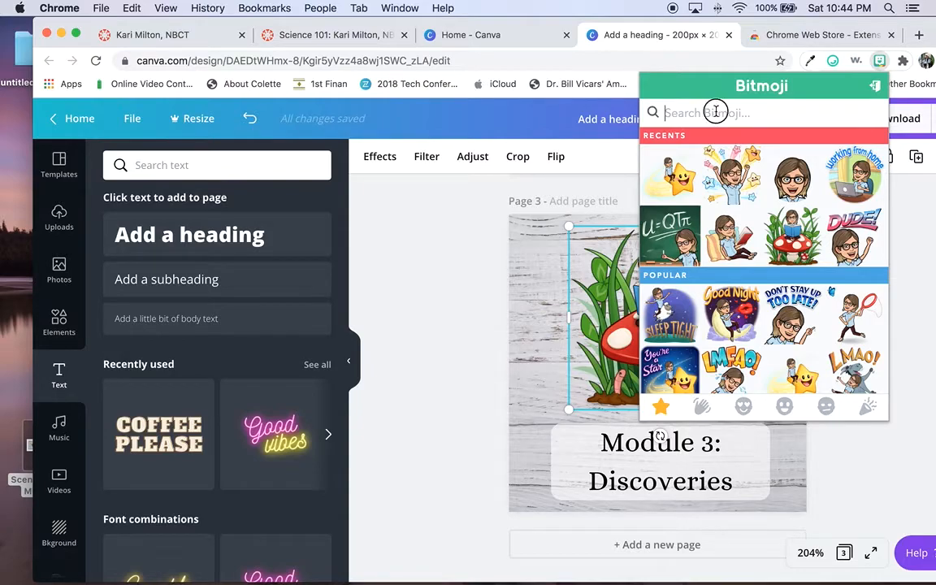
click(715, 112)
text(school)
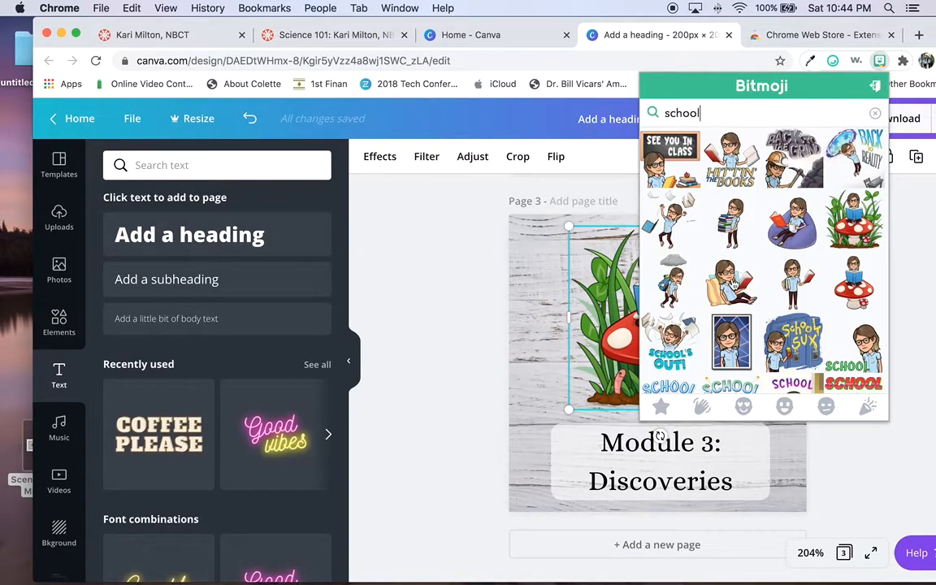
right_click(736, 305)
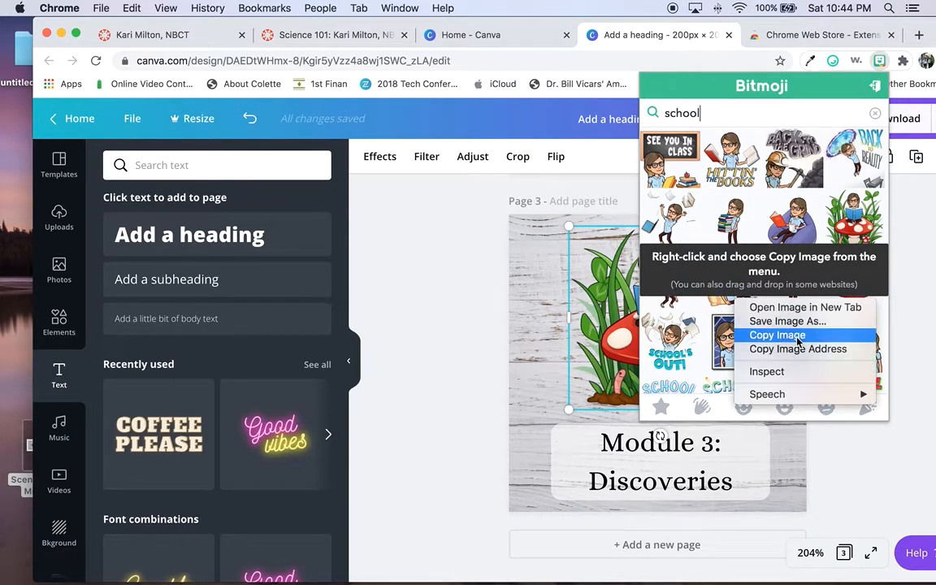
click(768, 334)
click(543, 306)
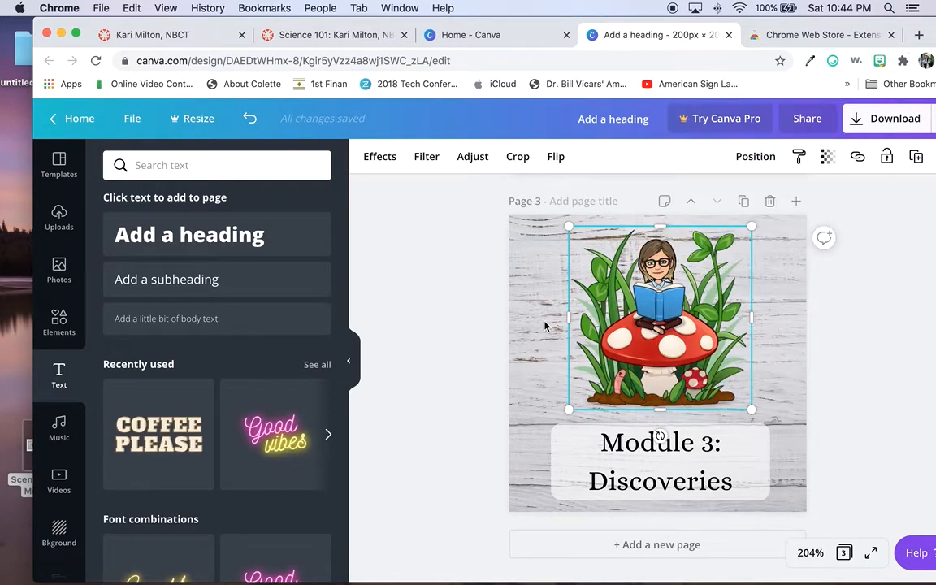
key(super+v)
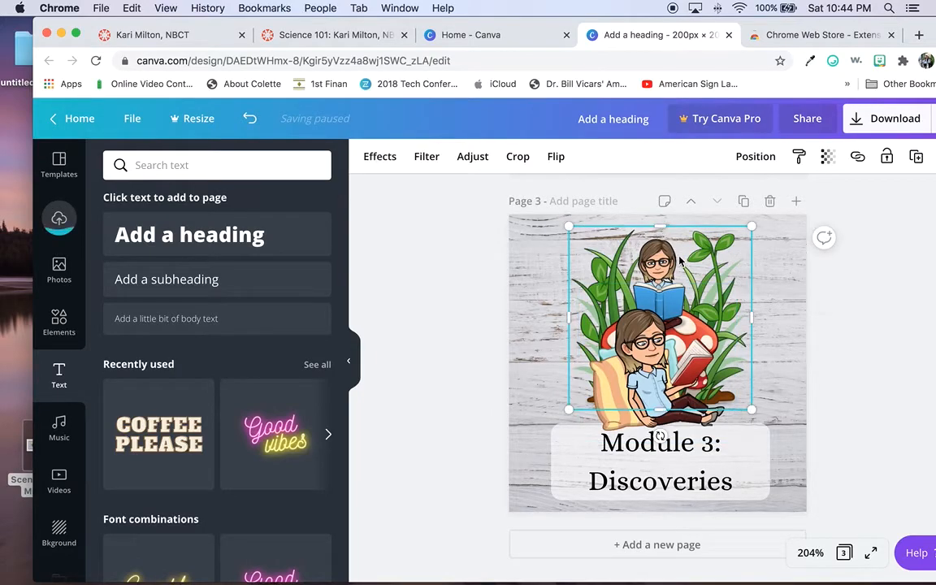
key(BackSpace)
- Enlarge the pillow-reading Bitmoji and center it above the Module 3 label bar
drag(656, 326, 664, 307)
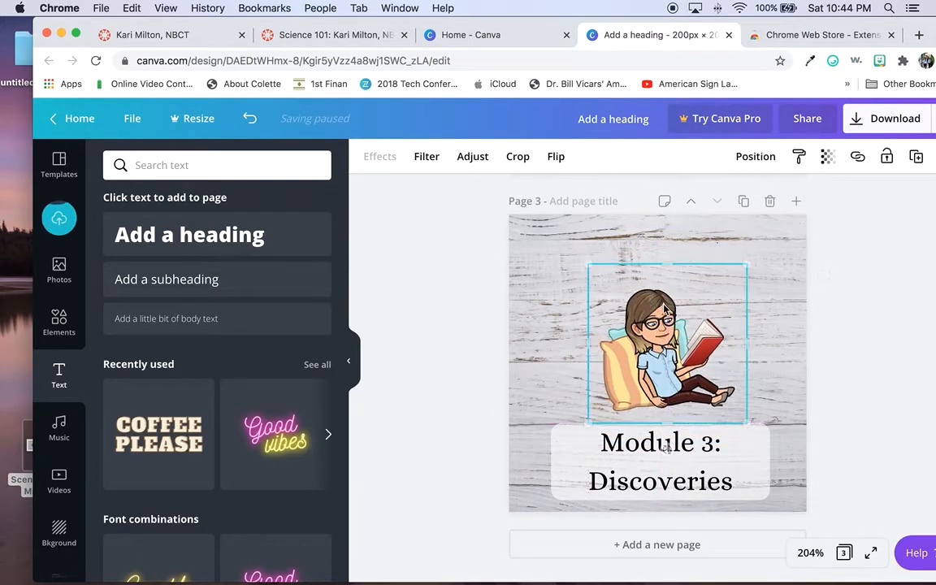
drag(590, 265, 522, 244)
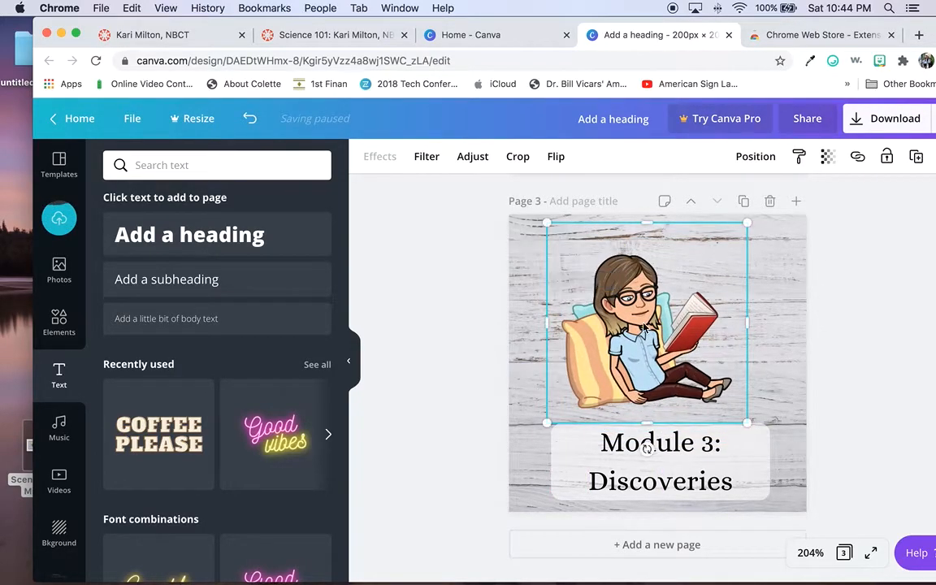
drag(645, 328, 667, 328)
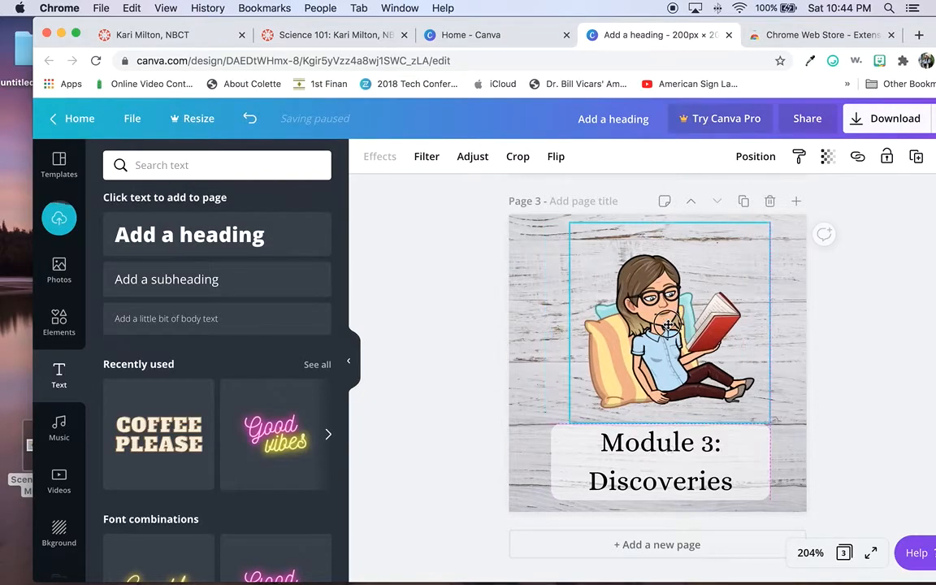
- Duplicate the finished Module 3 button page and change the module number on the copy to 4
click(744, 201)
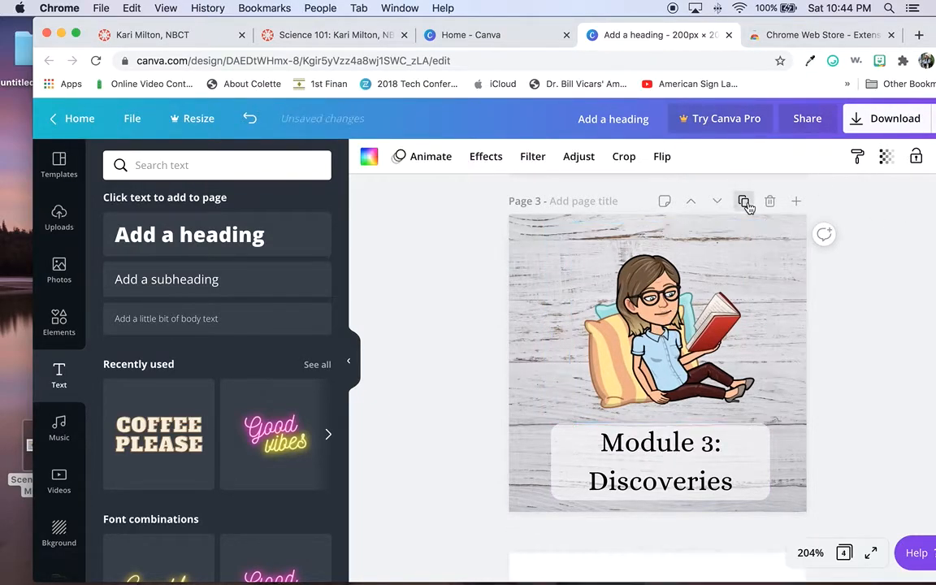
click(710, 445)
double_click(710, 443)
text(4)
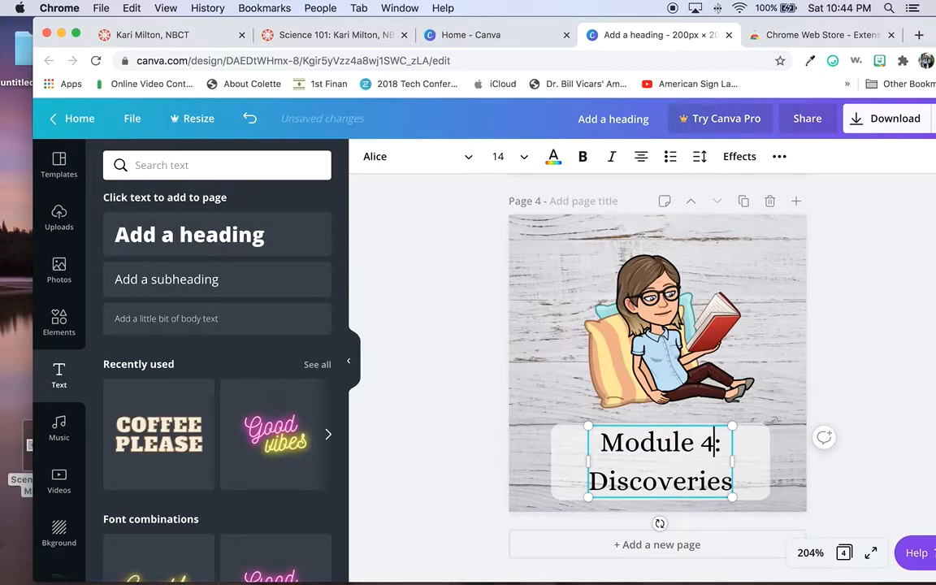
- Replace the second line of the Module 4 heading with "Physical Science"
double_click(712, 482)
text(Phuy)
key(BackSpace)
key(BackSpace)
text(ysical Science)
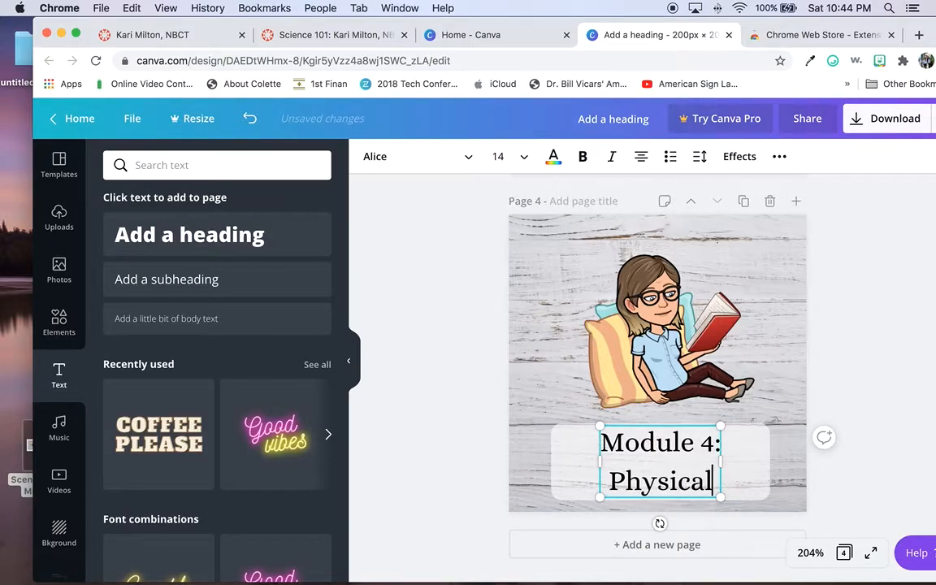
click(804, 391)
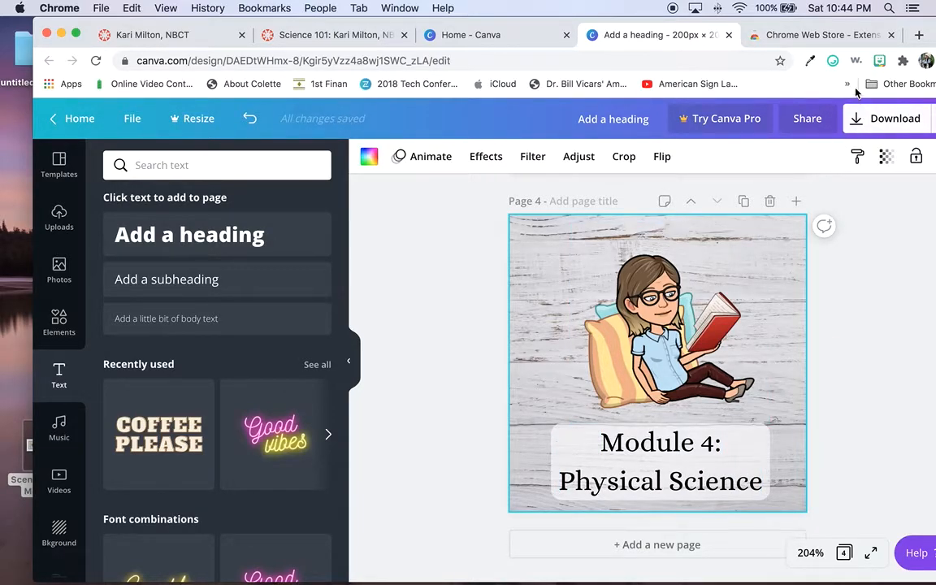
- Replace page 4's pillow-reading Bitmoji with the recent avatar writing U=QTπ on a green chalkboard
click(880, 62)
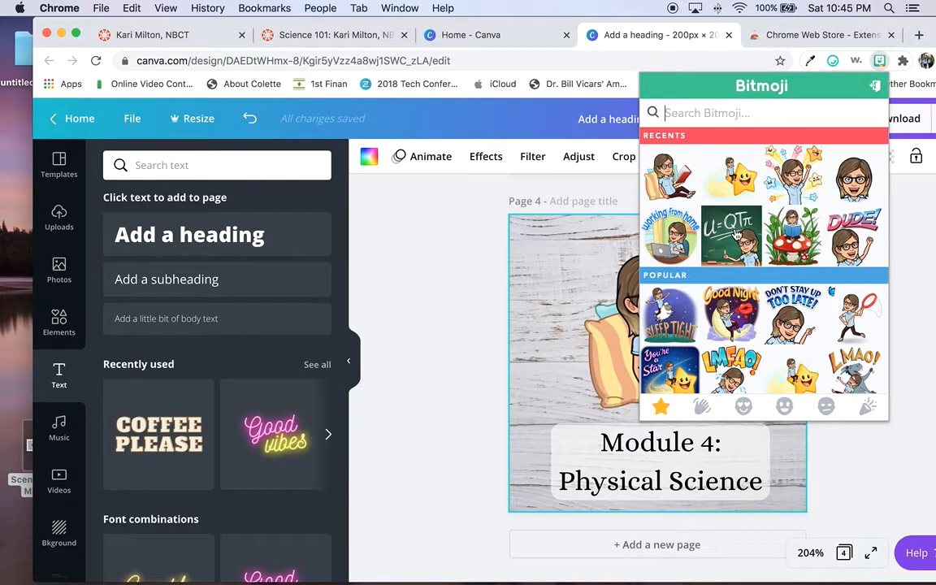
right_click(735, 235)
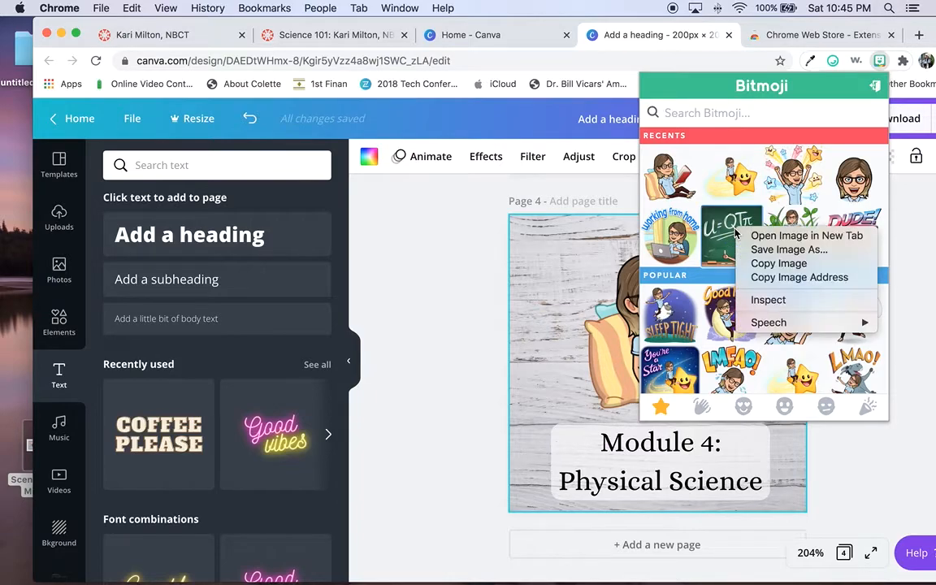
click(763, 264)
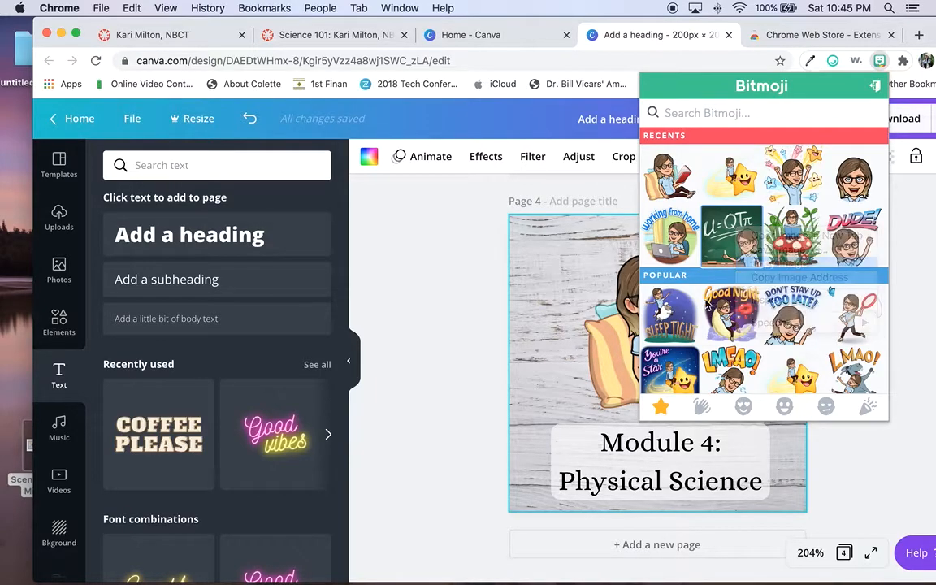
click(574, 325)
key(super+v)
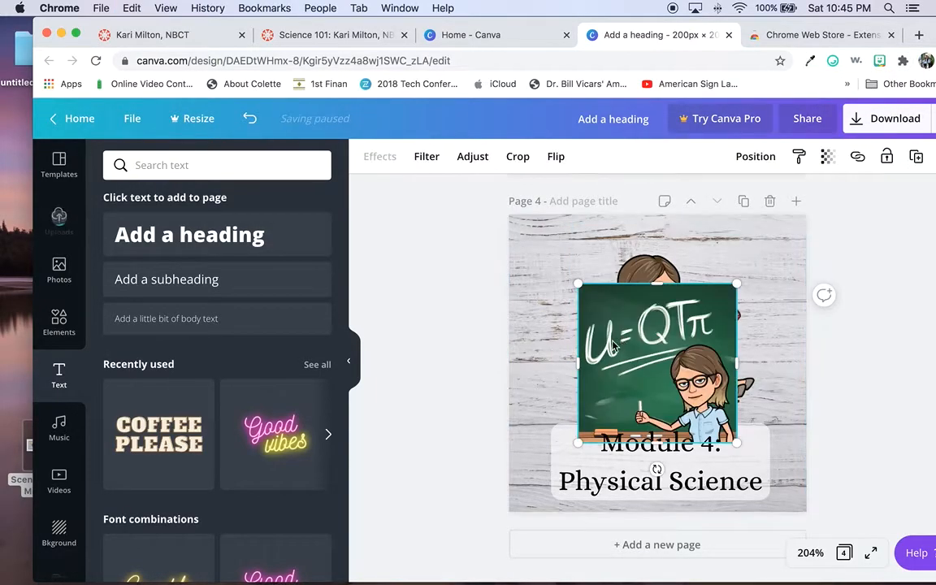
click(655, 268)
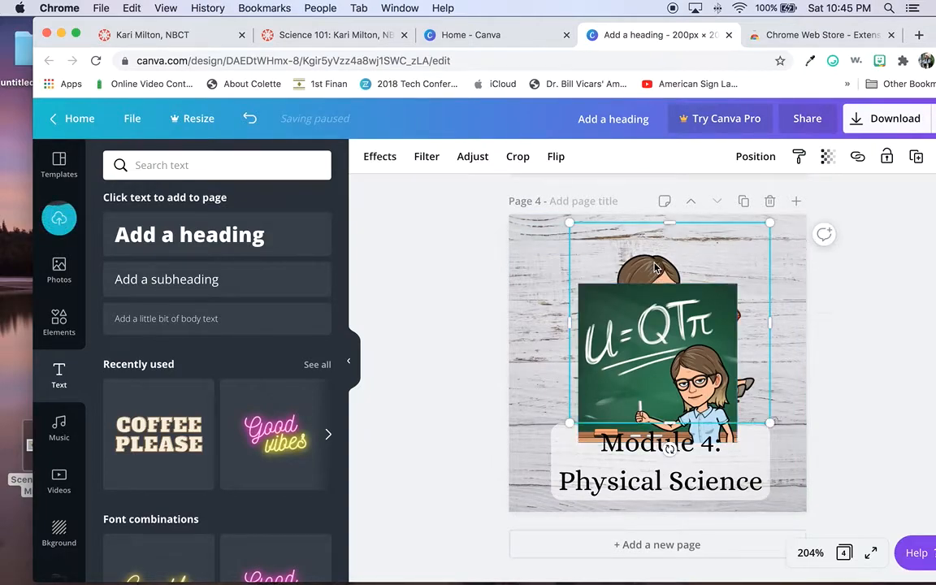
key(Delete)
- Enlarge the chalkboard Bitmoji and center it above the Module 4 label bar
drag(670, 316, 684, 292)
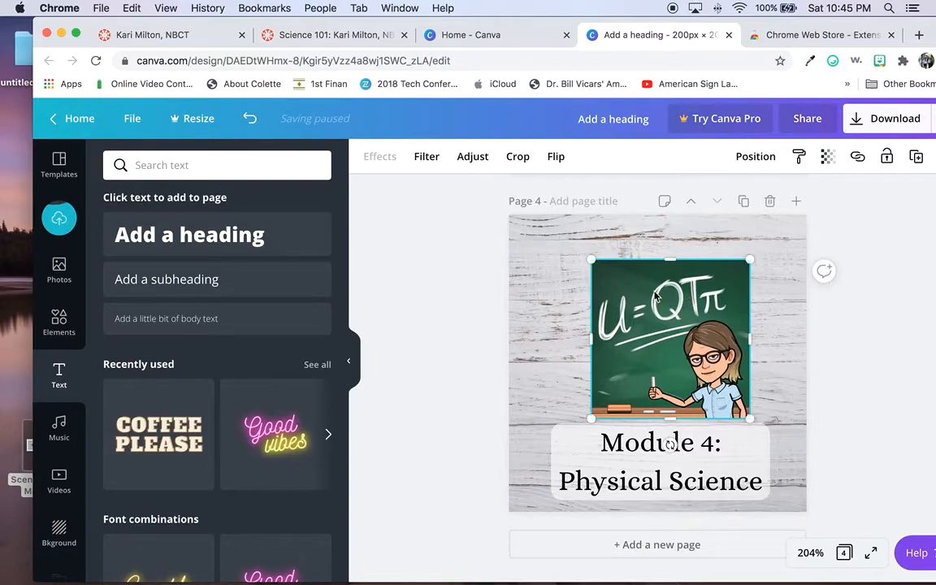
drag(601, 260, 556, 246)
click(837, 348)
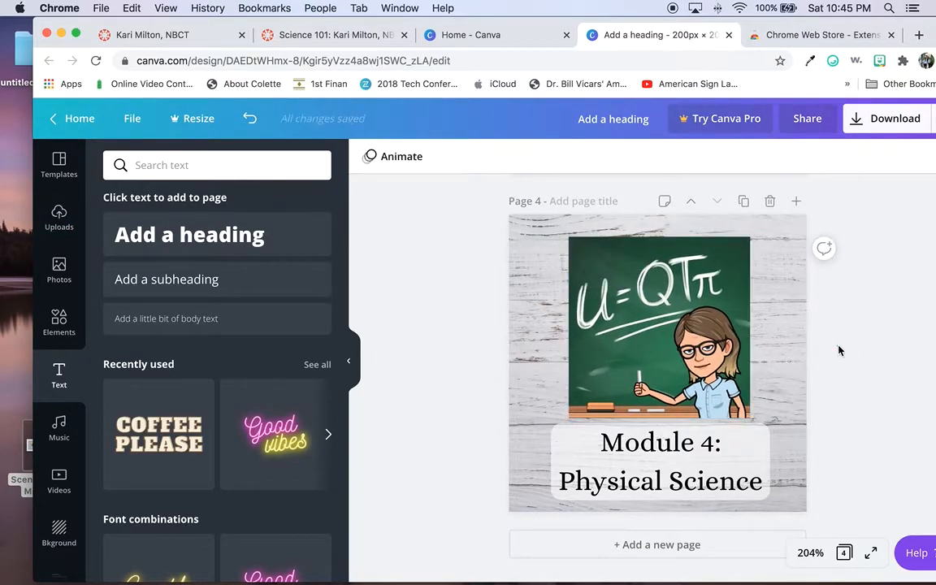
drag(716, 326, 707, 309)
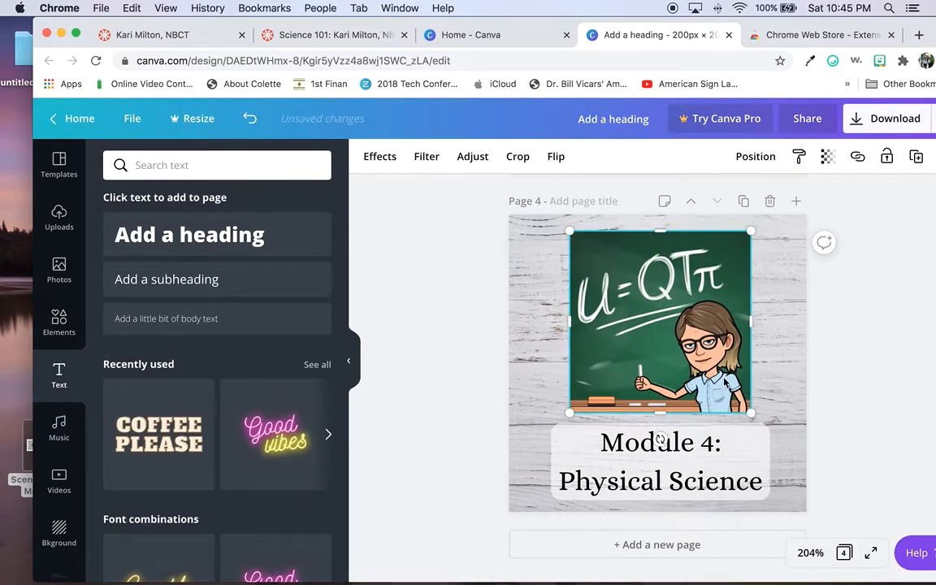
- Review the button pages and download all 4 pages as PNG at 200 × 200 px
scroll(726, 380, up, 20)
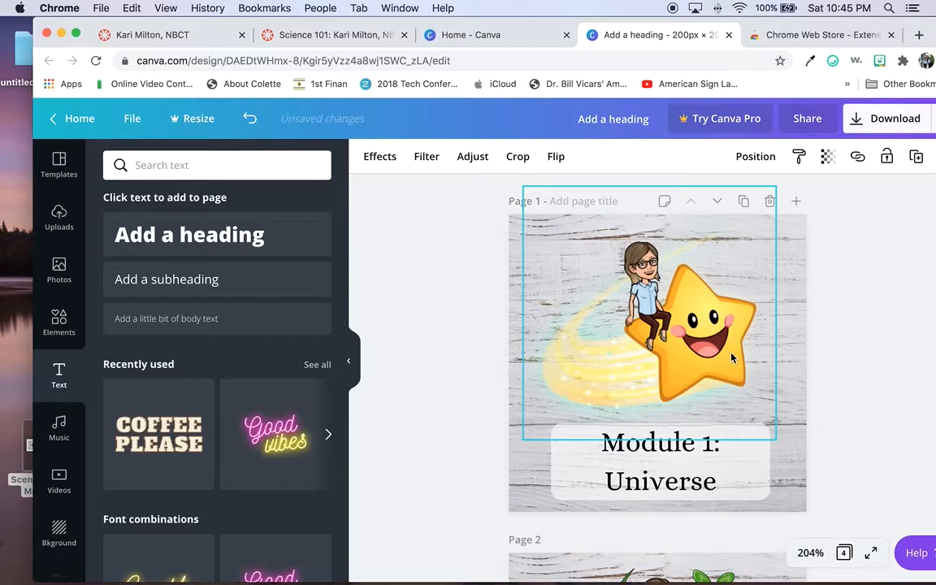
scroll(731, 357, down, 15)
scroll(730, 356, up, 15)
click(895, 120)
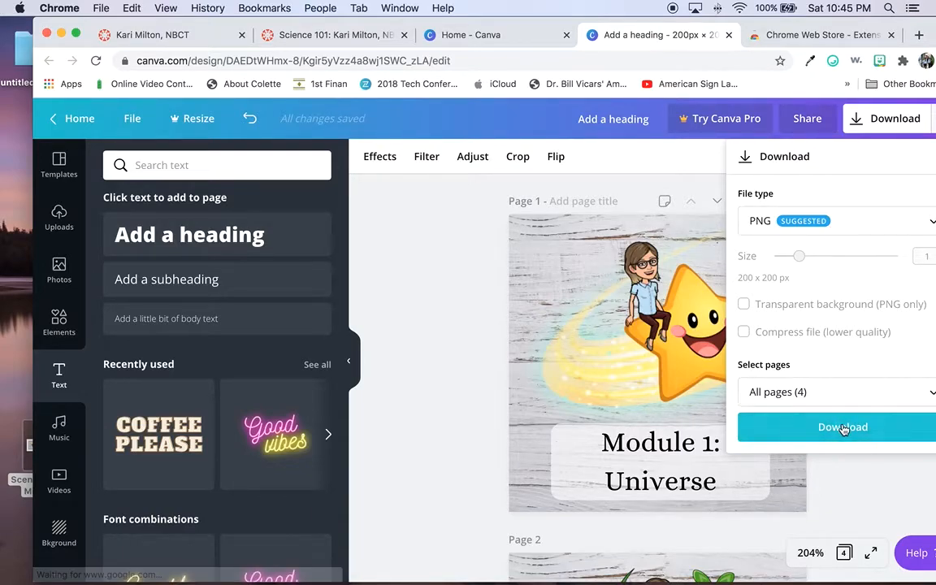
click(842, 429)
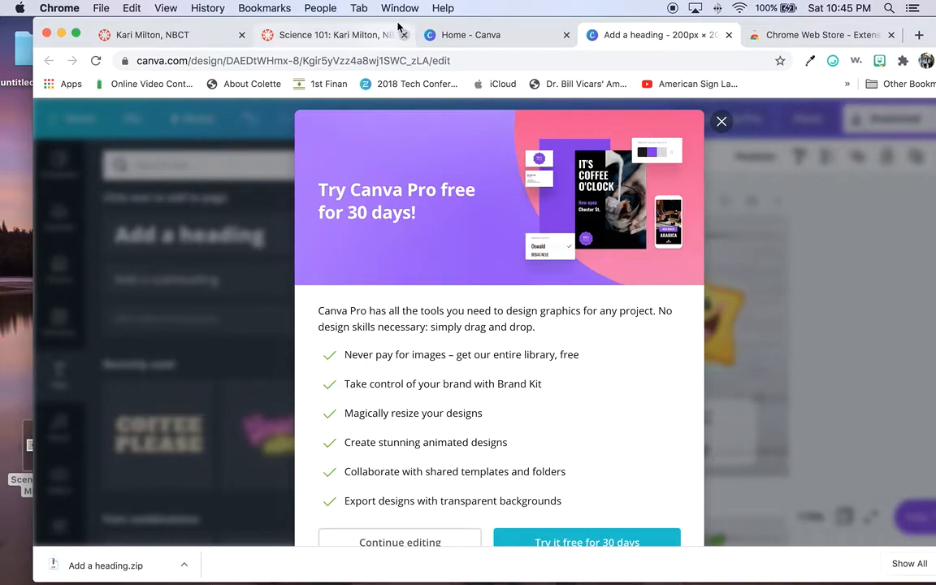
- Place the downloaded Add a heading.zip on the desktop and dismiss the Canva Pro trial offer
drag(398, 26, 593, 4)
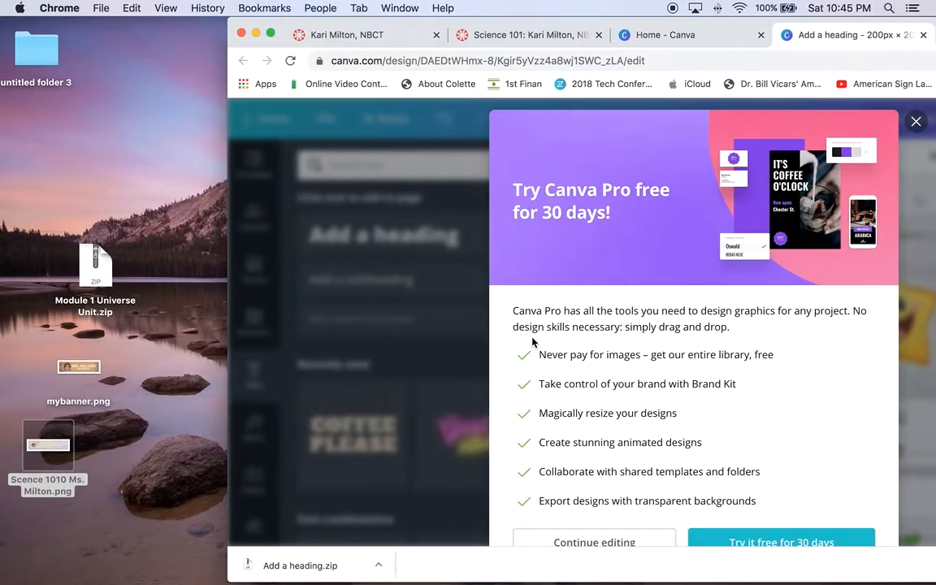
drag(327, 579, 162, 507)
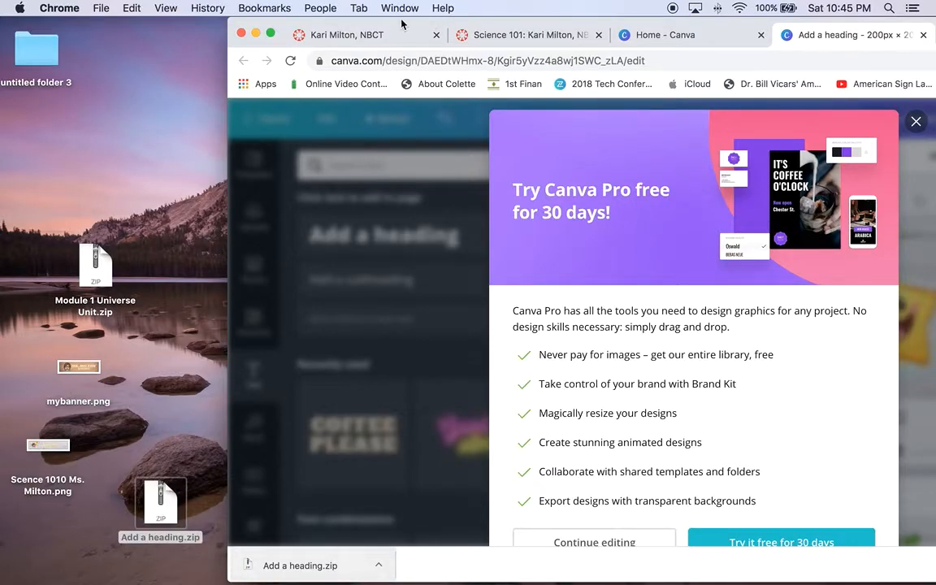
click(917, 124)
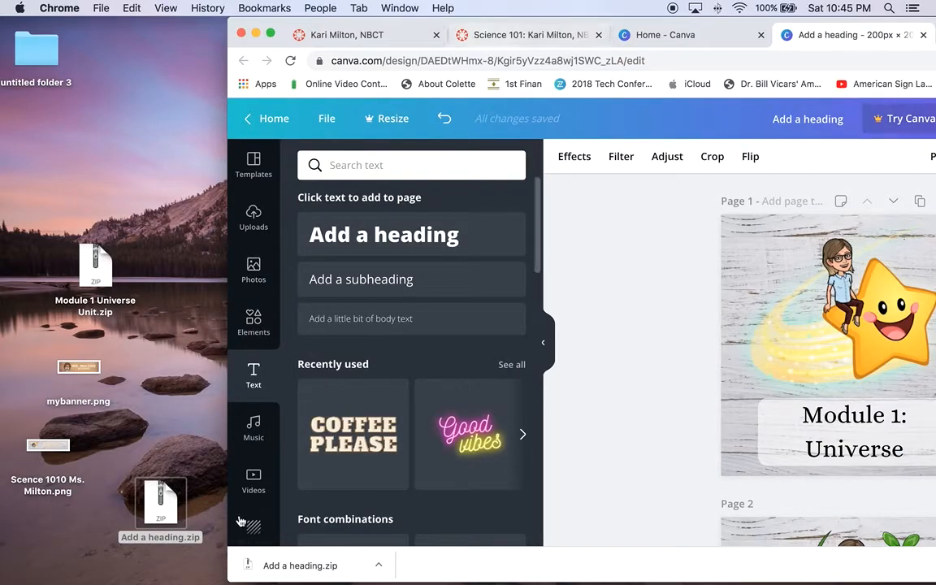
- Switch to the Canvas page editor and save the Science 101 page
click(564, 36)
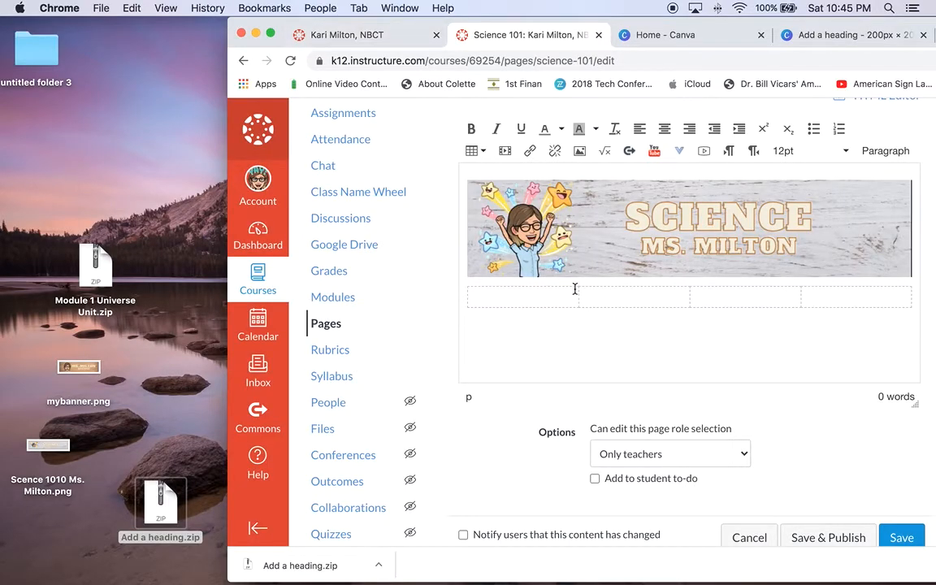
scroll(642, 455, down, 2)
click(910, 504)
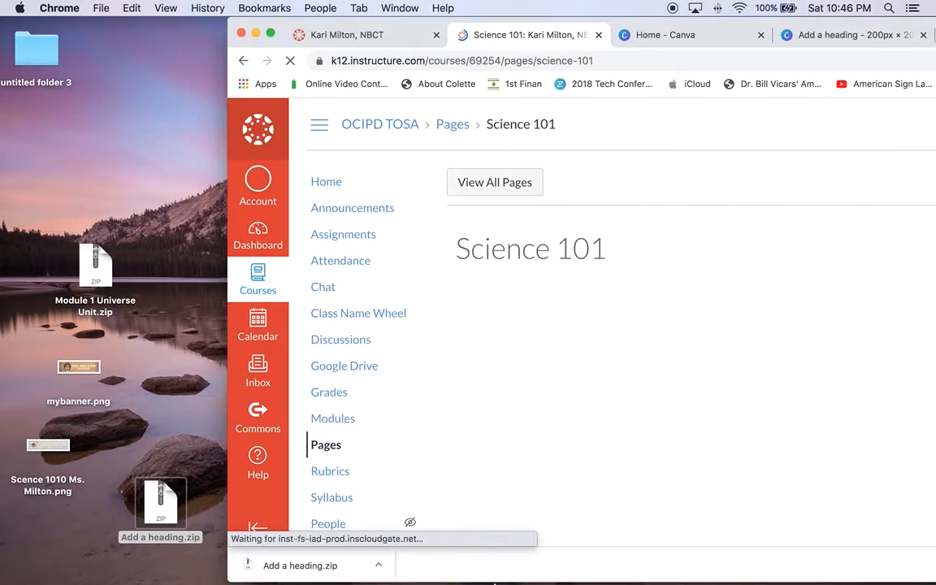
- Open the Example folder in the course's Files area
scroll(379, 471, down, 3)
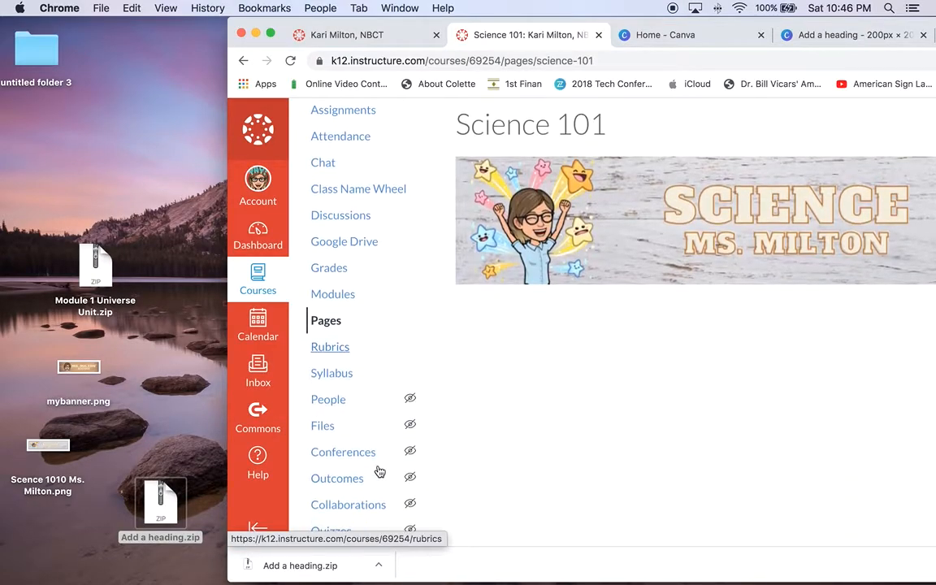
click(364, 427)
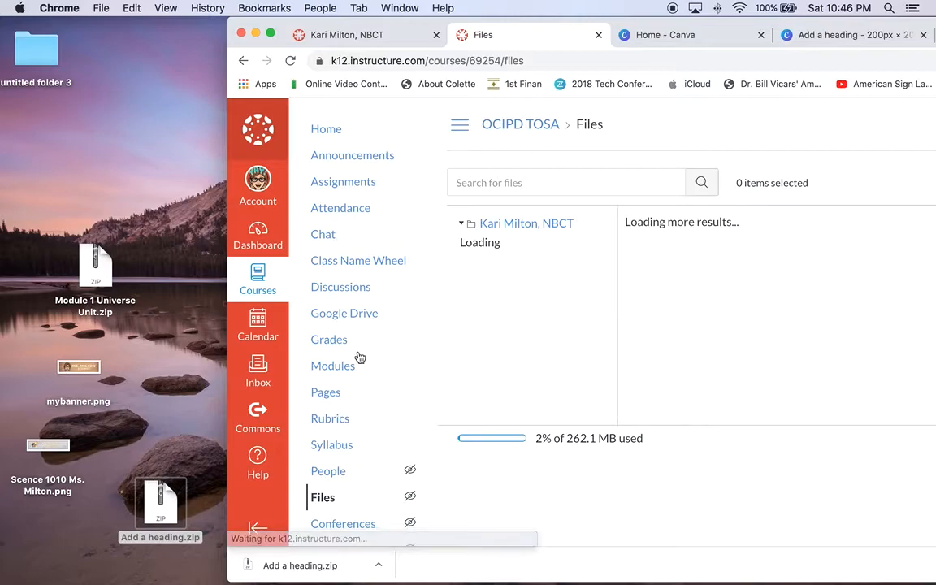
click(524, 250)
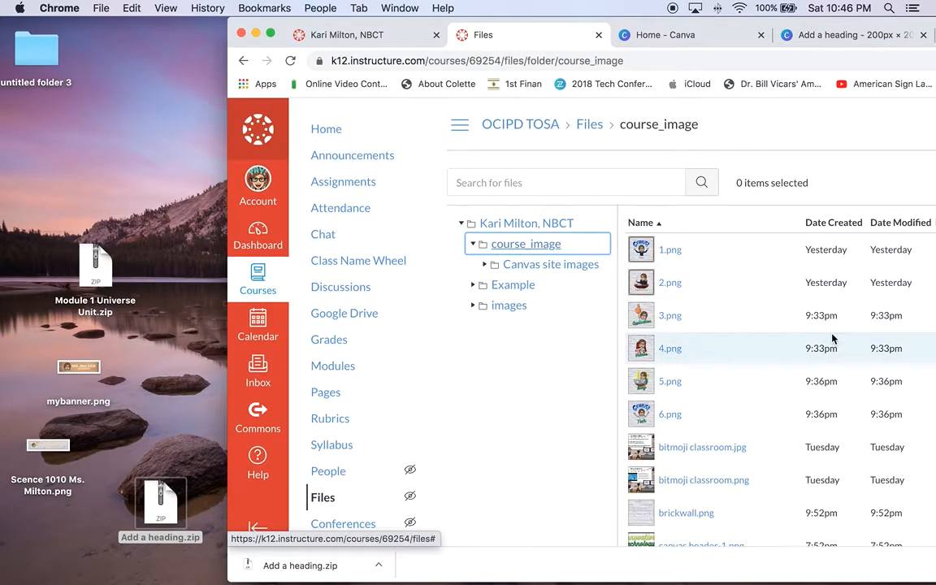
click(485, 287)
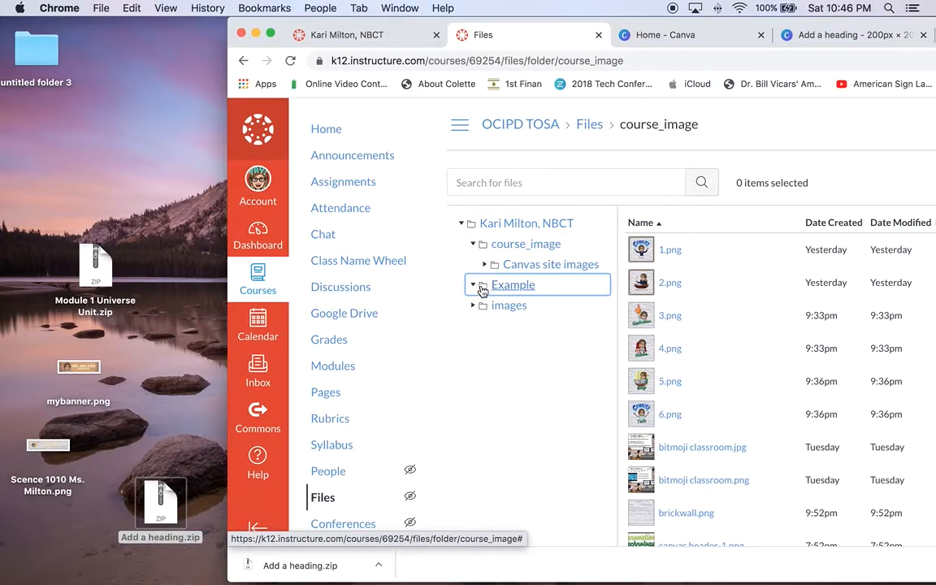
click(518, 289)
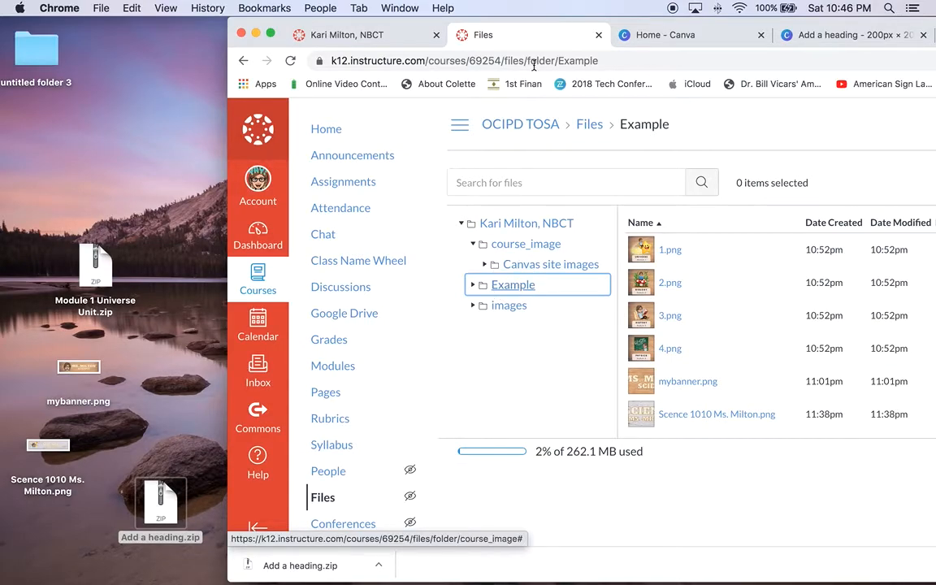
- Upload Add a heading.zip from the desktop to the Example folder and expand its contents there
drag(705, 21, 573, 21)
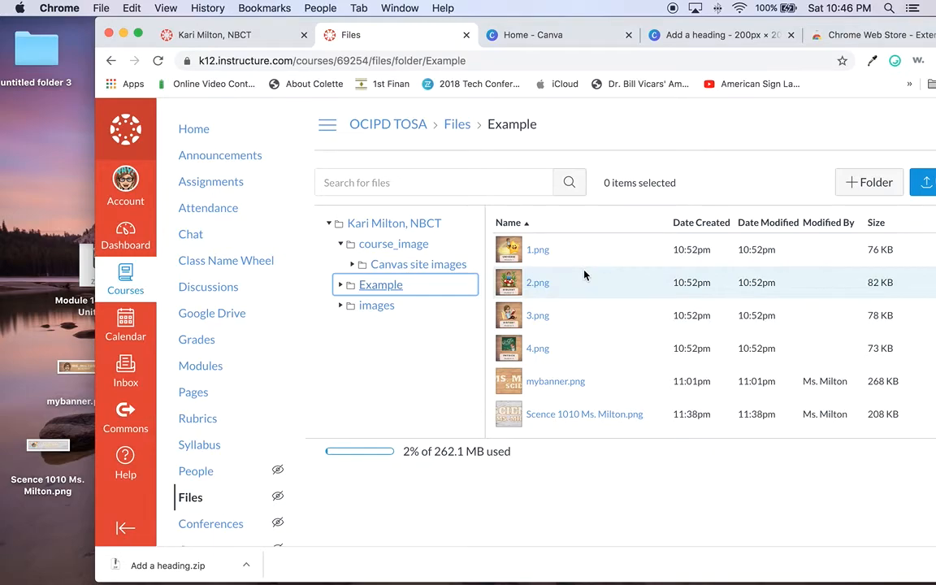
drag(404, 27, 704, 26)
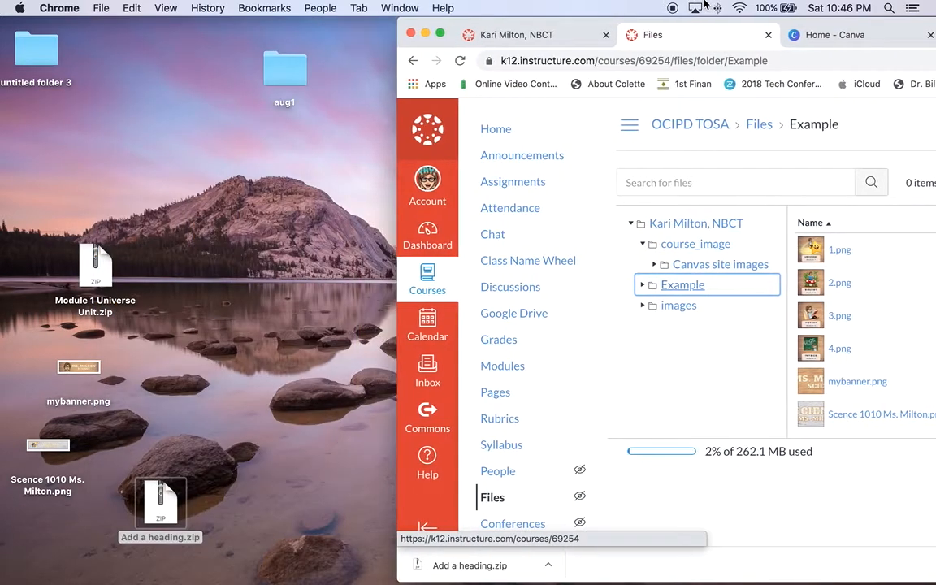
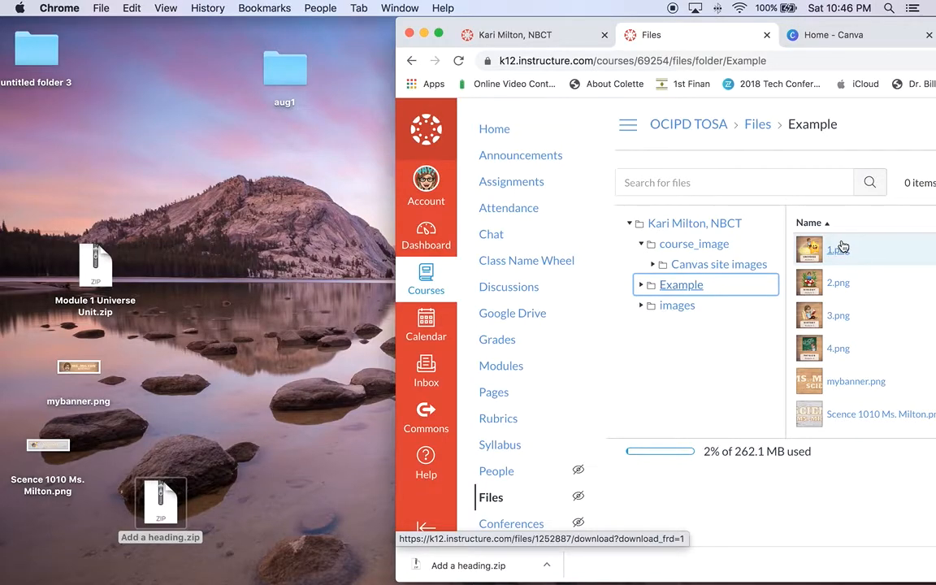
drag(856, 19, 633, 8)
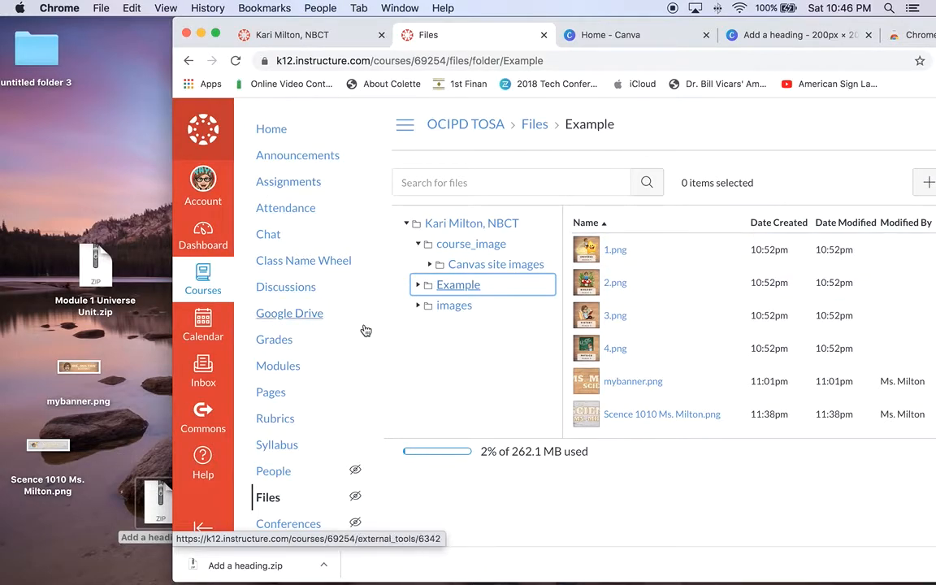
drag(829, 21, 726, 20)
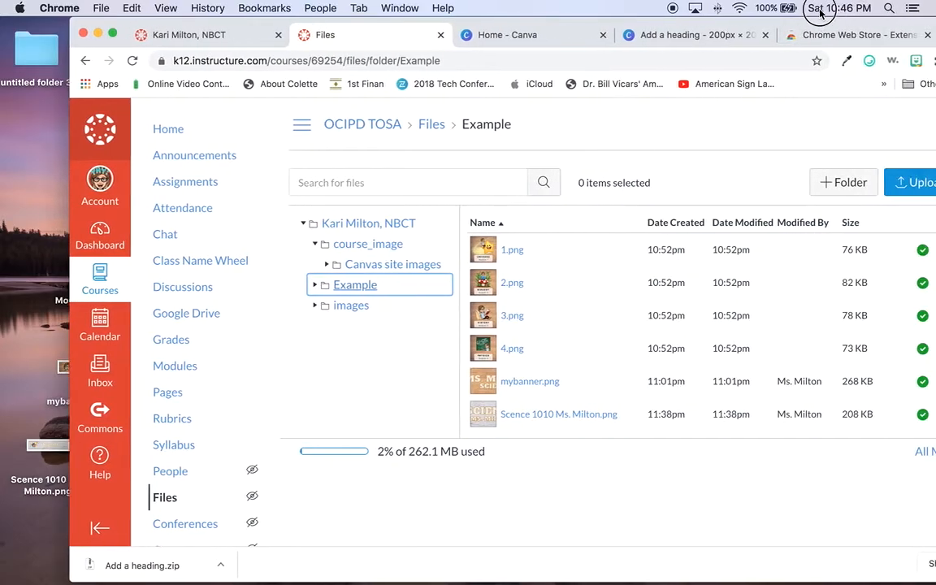
click(917, 182)
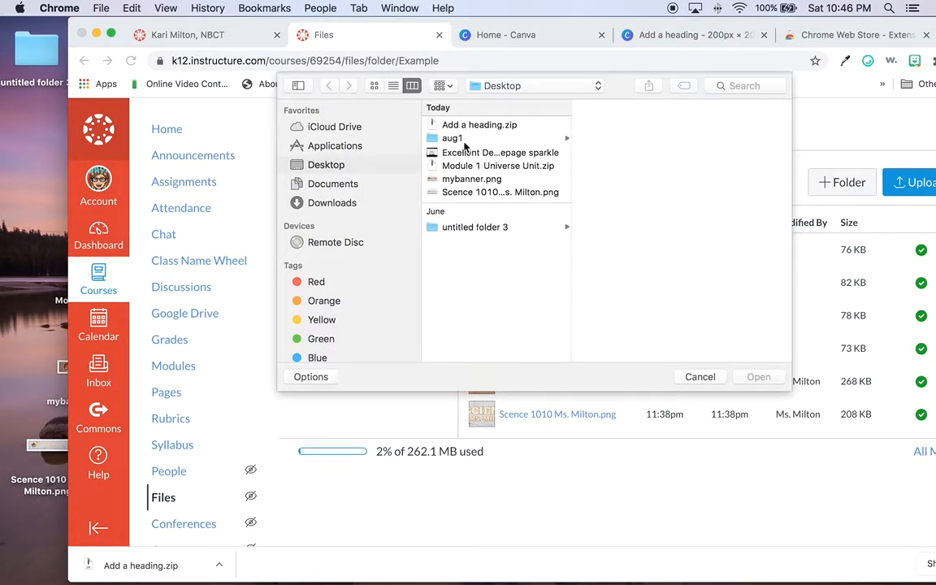
drag(476, 26, 591, 15)
click(593, 125)
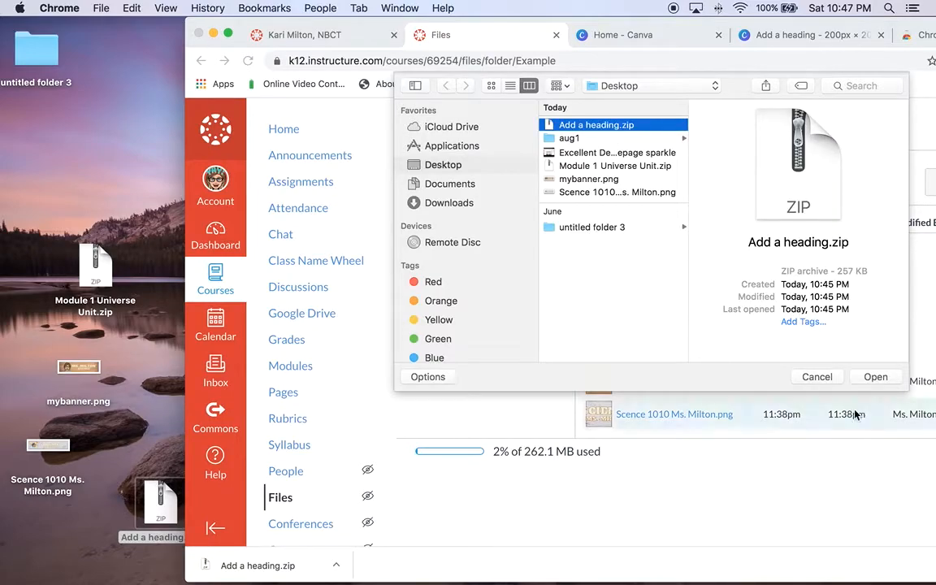
click(875, 376)
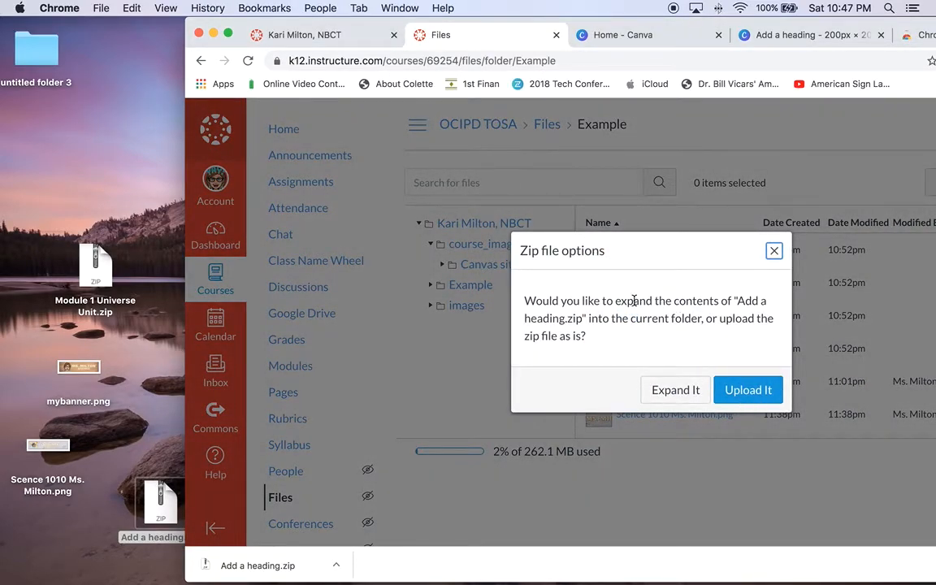
click(681, 391)
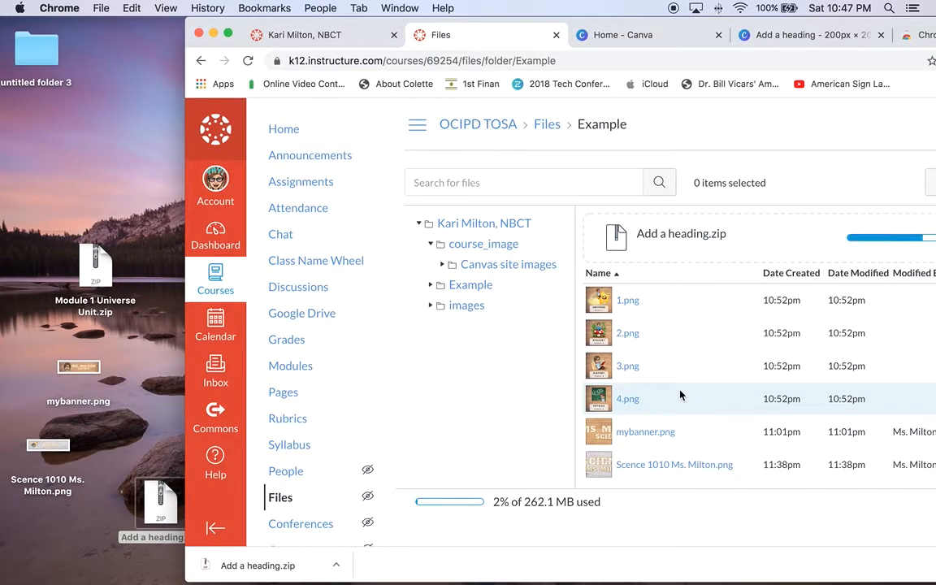
- Stay on the Files page until the zip upload finishes, and open the course's Pages area
drag(804, 27, 690, 24)
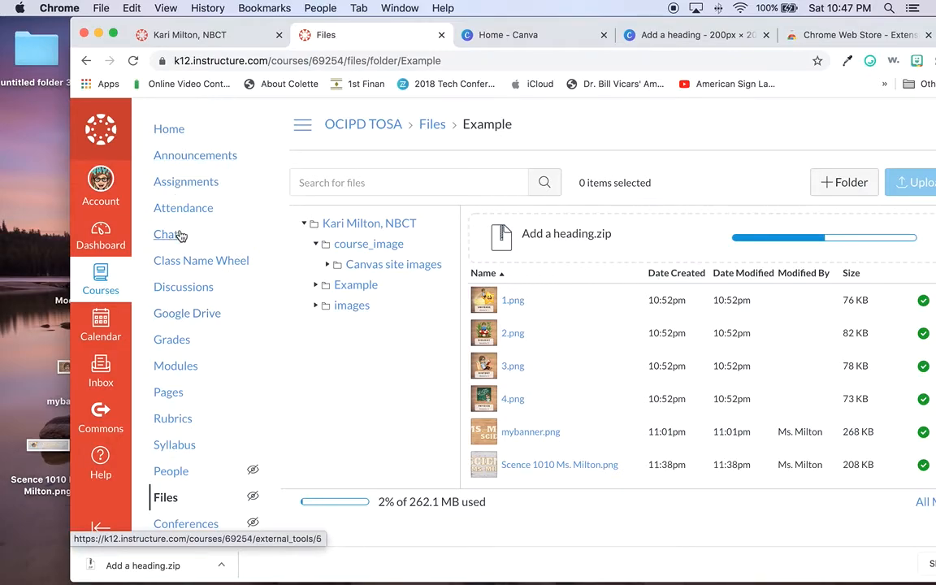
click(182, 396)
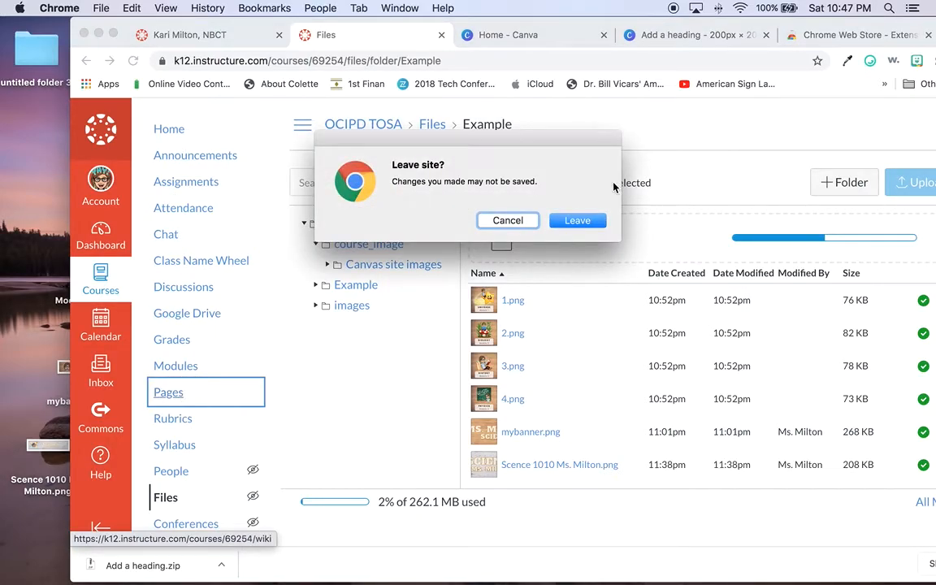
click(525, 222)
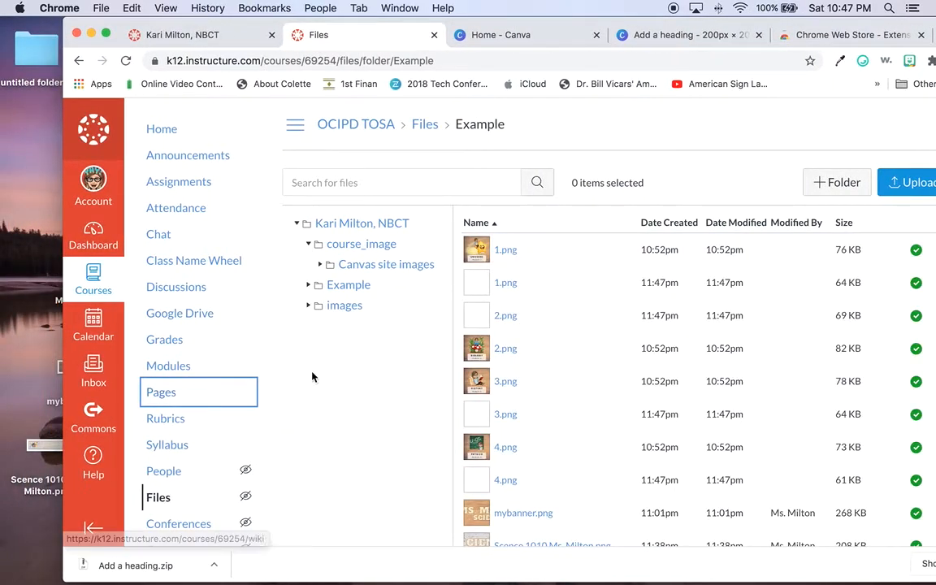
click(174, 393)
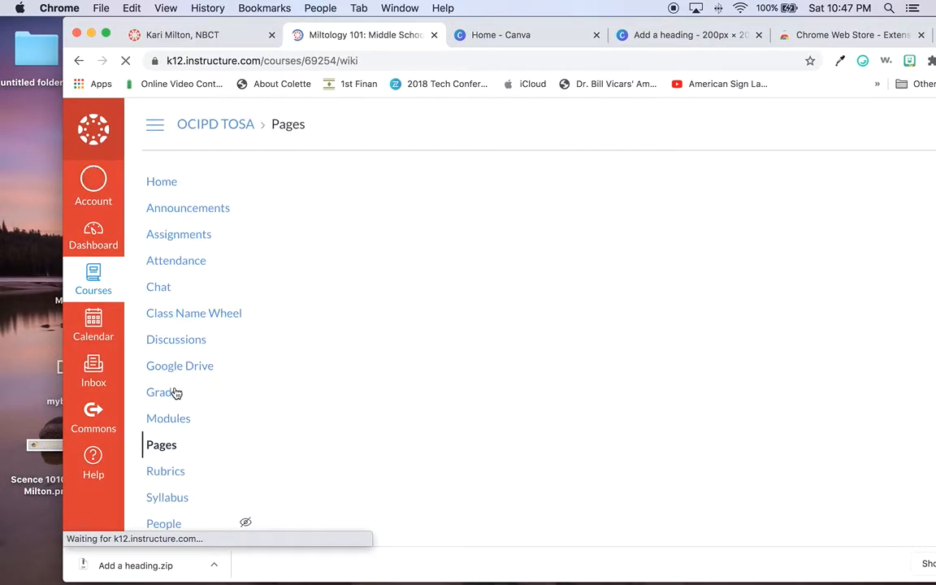
scroll(561, 373, down, 5)
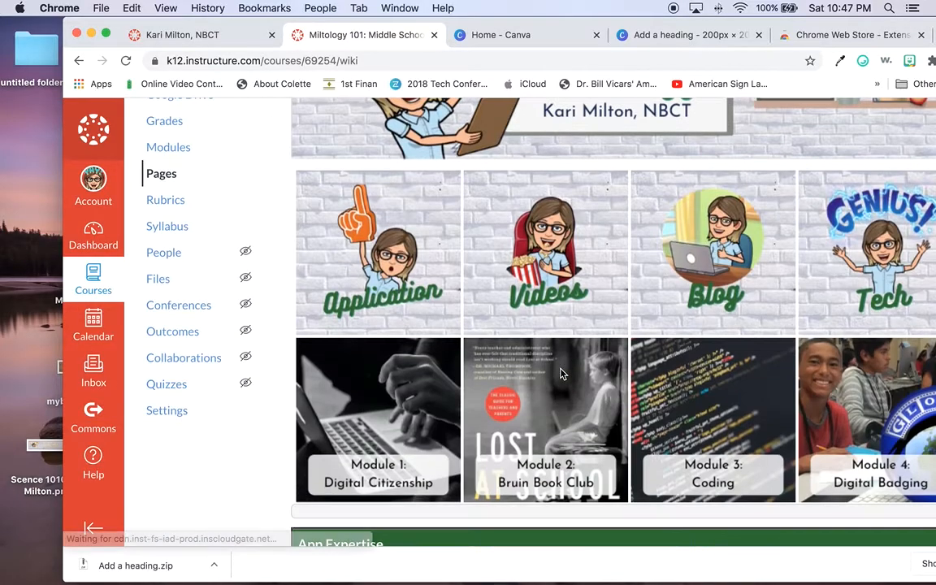
- Open the Science 101 page from the course's list of all pages and start editing it
scroll(561, 373, up, 4)
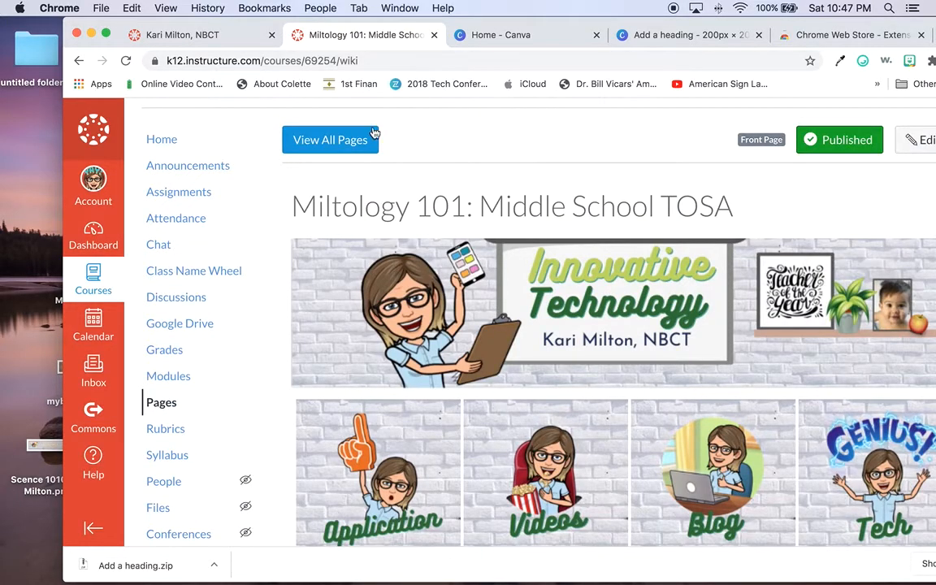
click(365, 143)
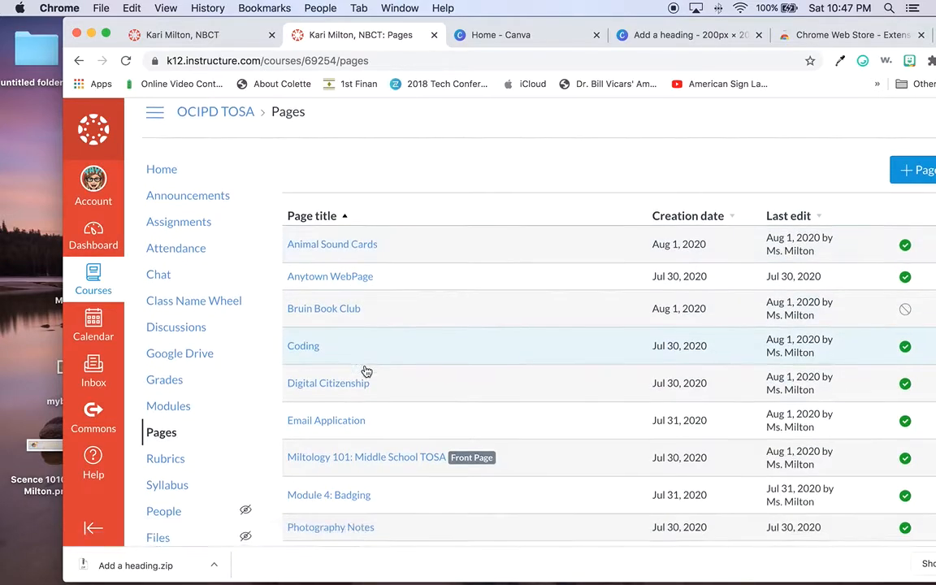
scroll(364, 368, down, 5)
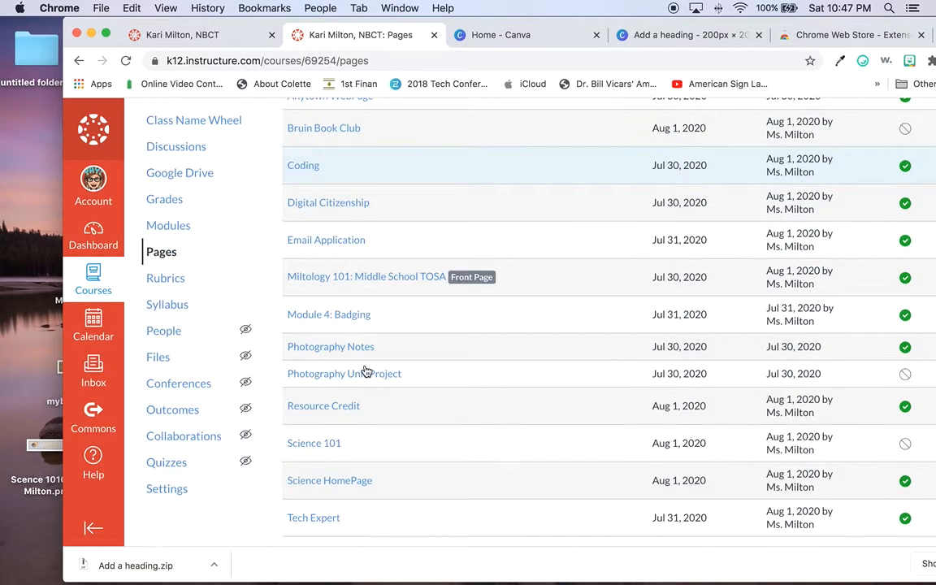
click(330, 449)
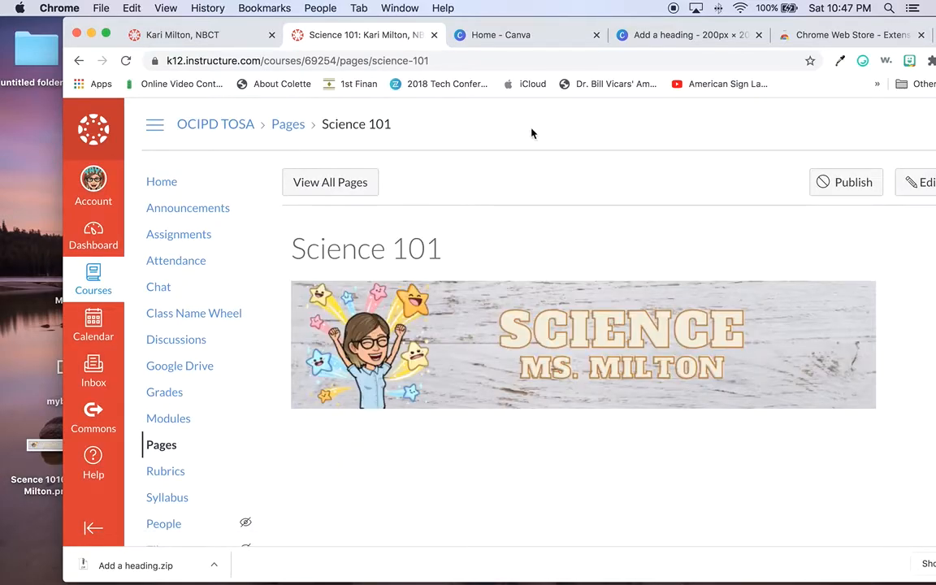
drag(620, 18, 564, 18)
click(875, 185)
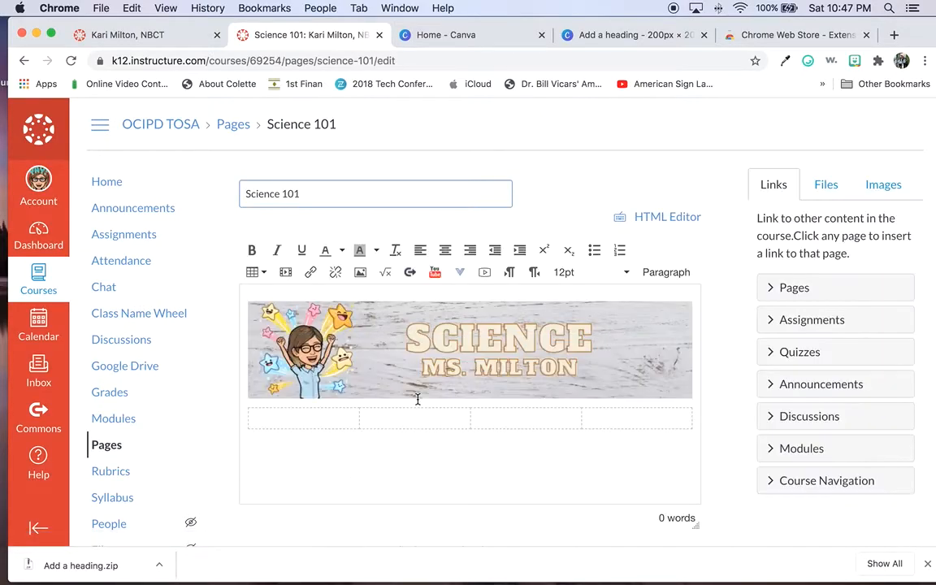
- Choose 1.png from the Example folder in the course files as the image for the table's first cell
click(318, 417)
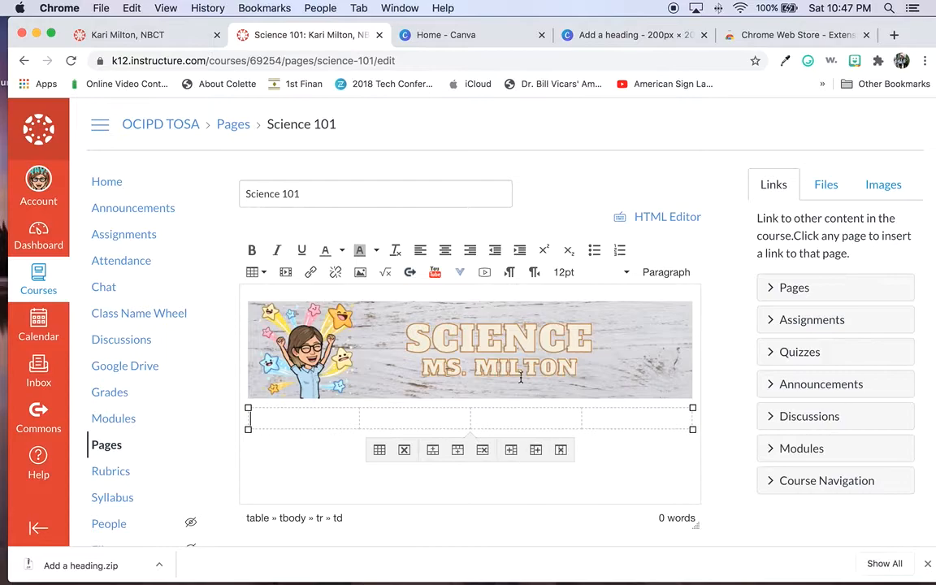
click(358, 274)
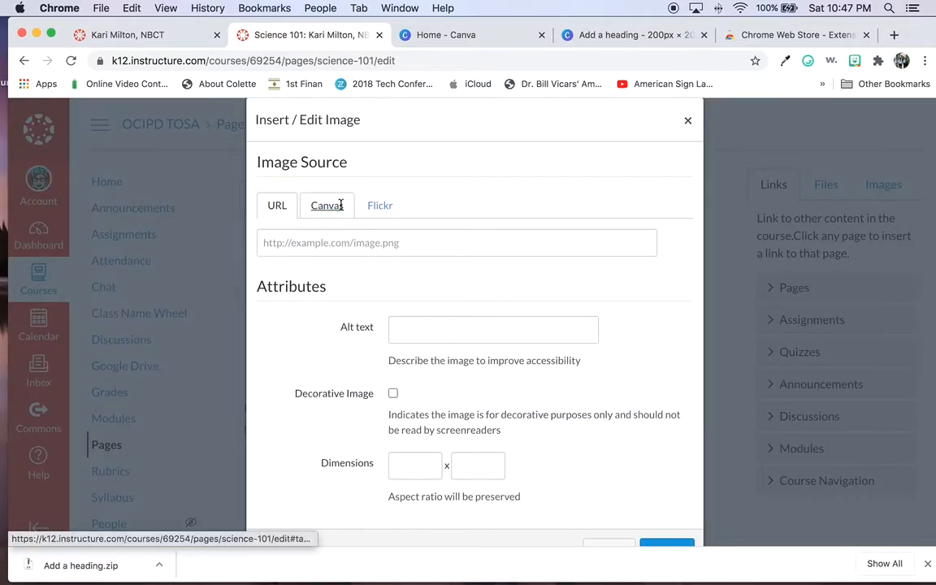
click(341, 205)
click(329, 277)
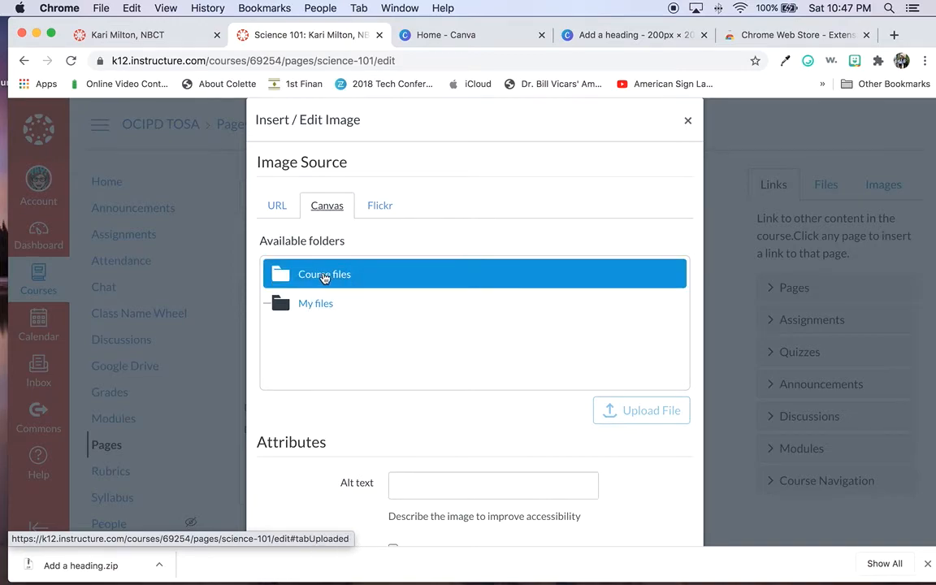
click(326, 277)
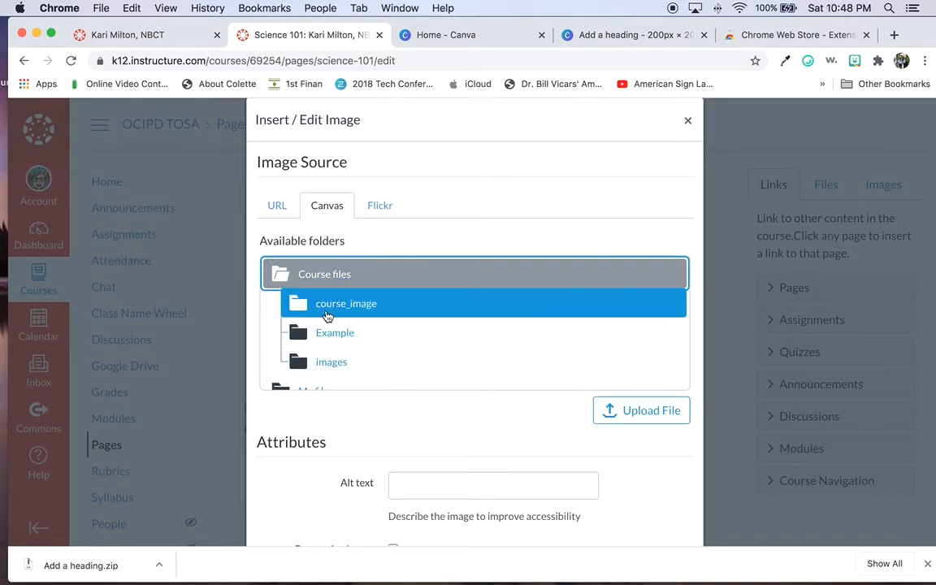
click(325, 332)
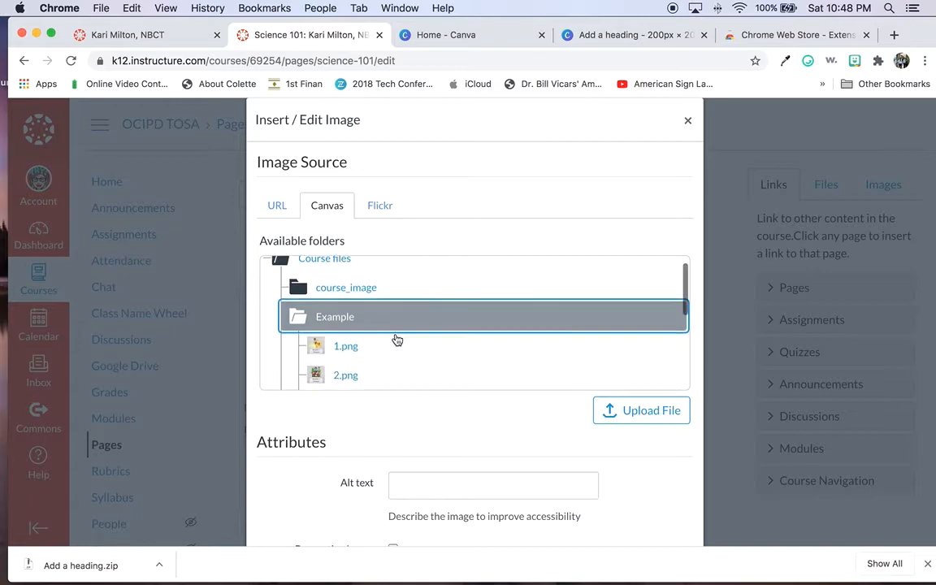
scroll(396, 339, down, 2)
click(374, 293)
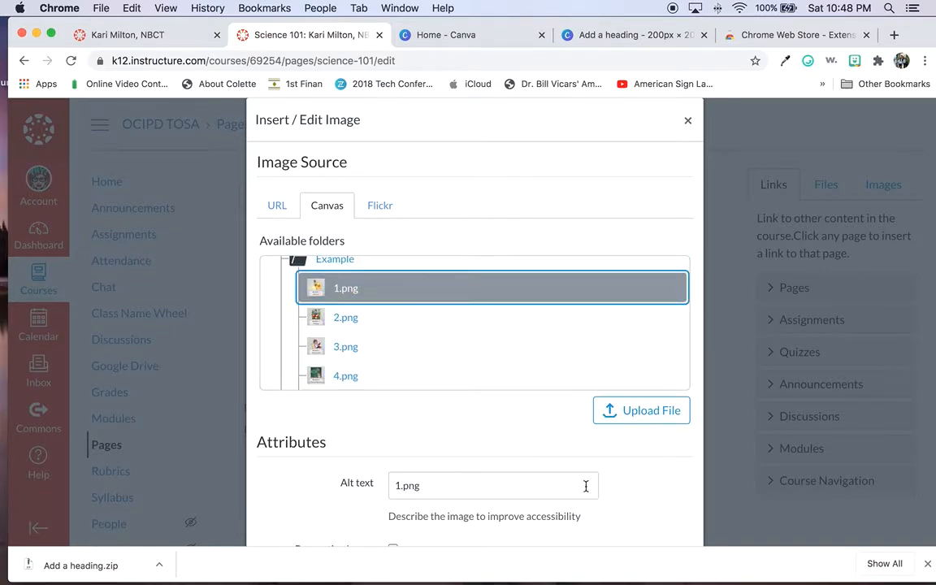
- Set the image's alt text to "Bitmoji on a star Button for Universe Unit" and insert it at 200 x 200
click(347, 491)
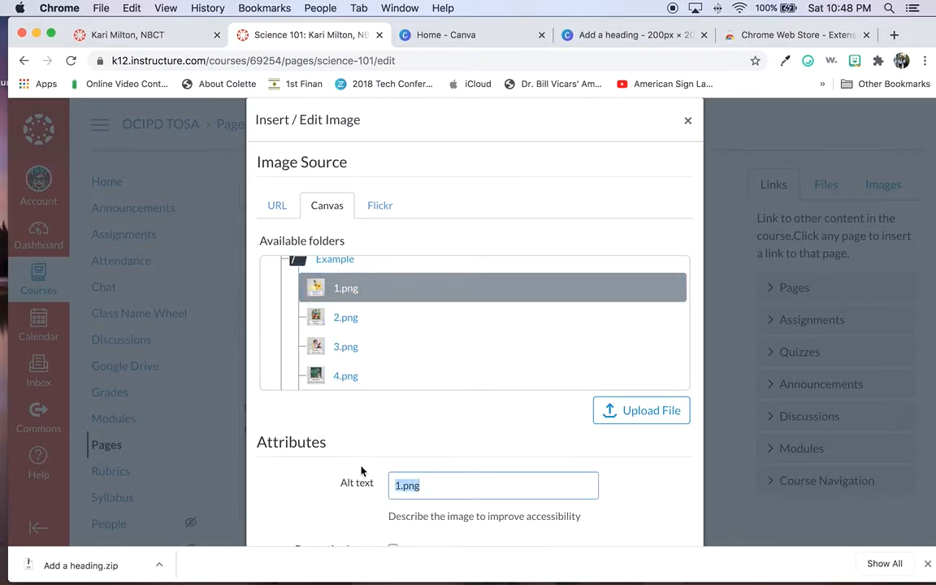
text(Bit)
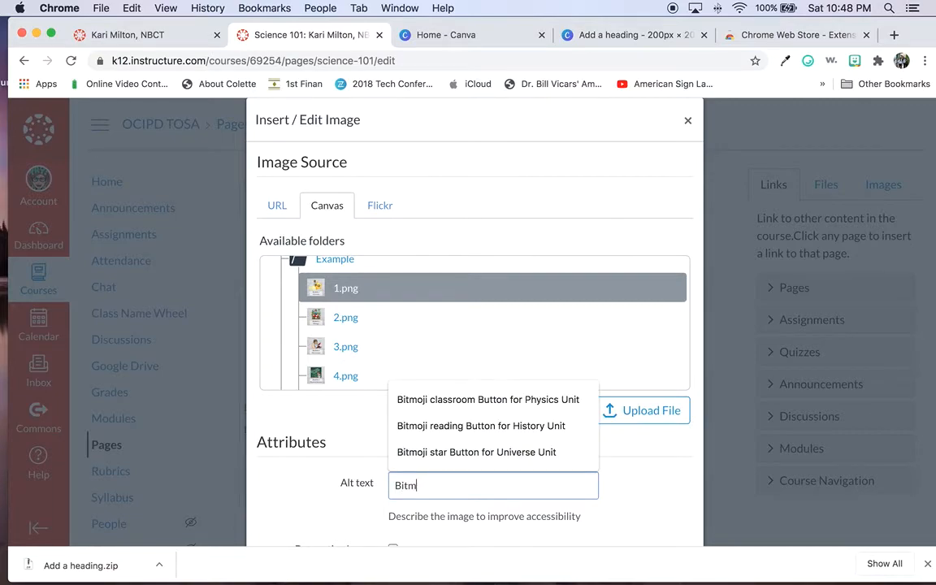
click(499, 428)
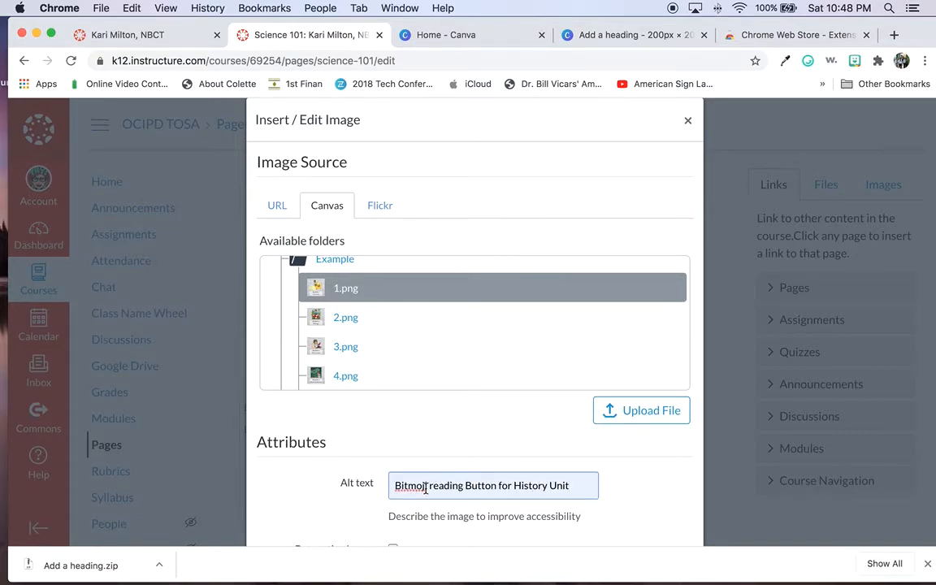
drag(429, 486, 463, 486)
text(on a star)
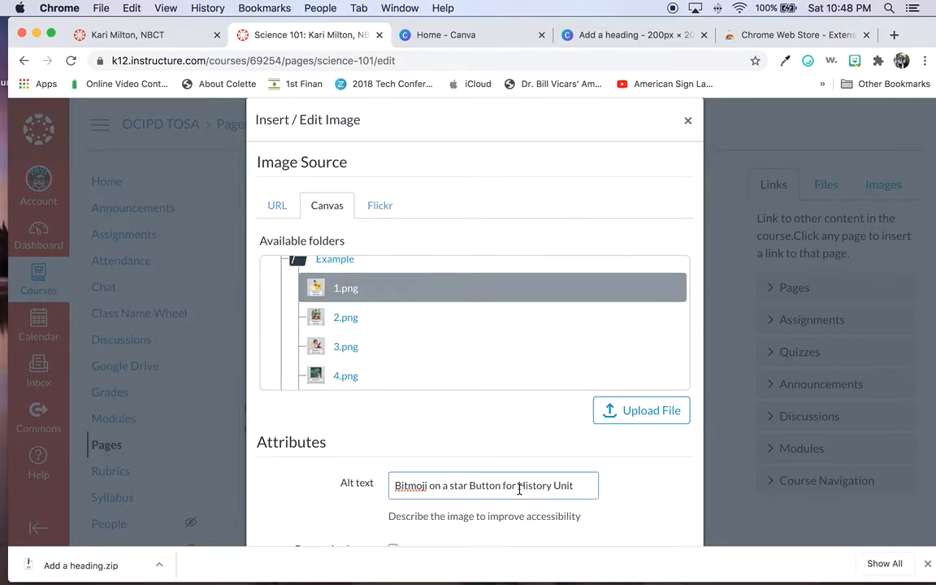
drag(520, 487, 592, 487)
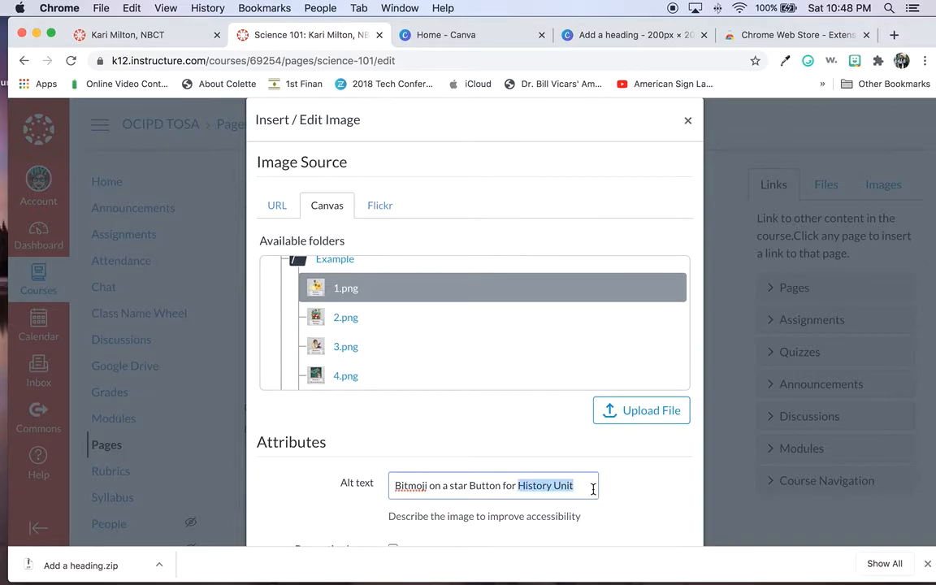
text(Universe)
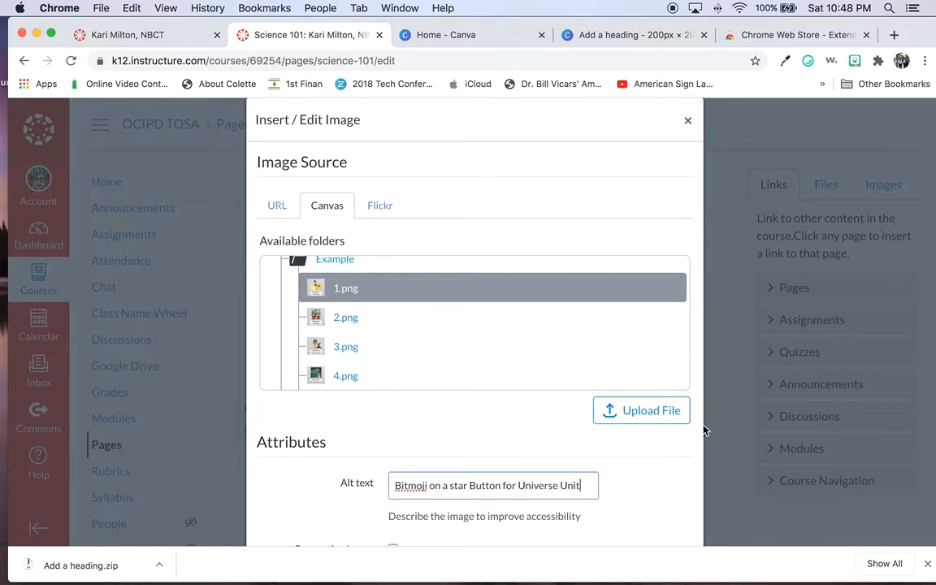
scroll(703, 430, down, 5)
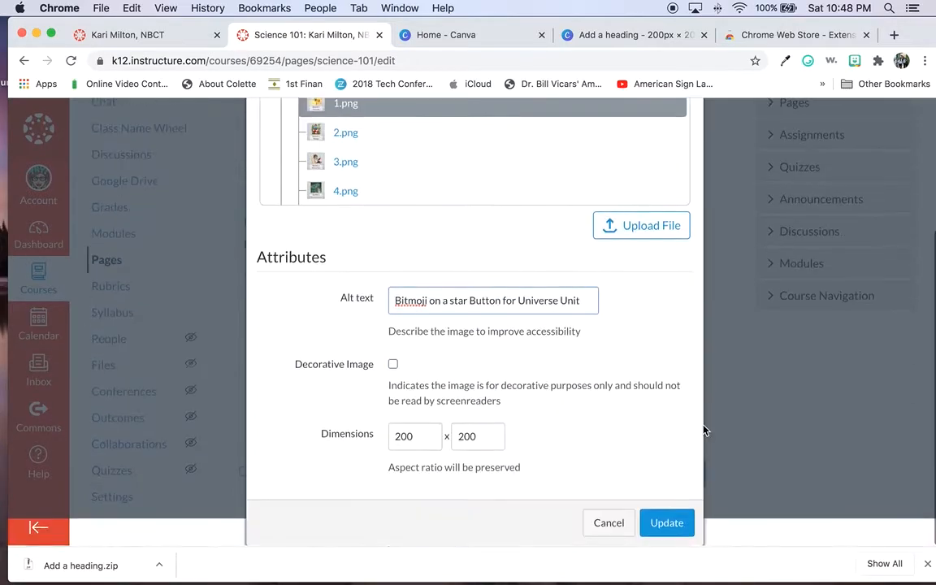
click(666, 525)
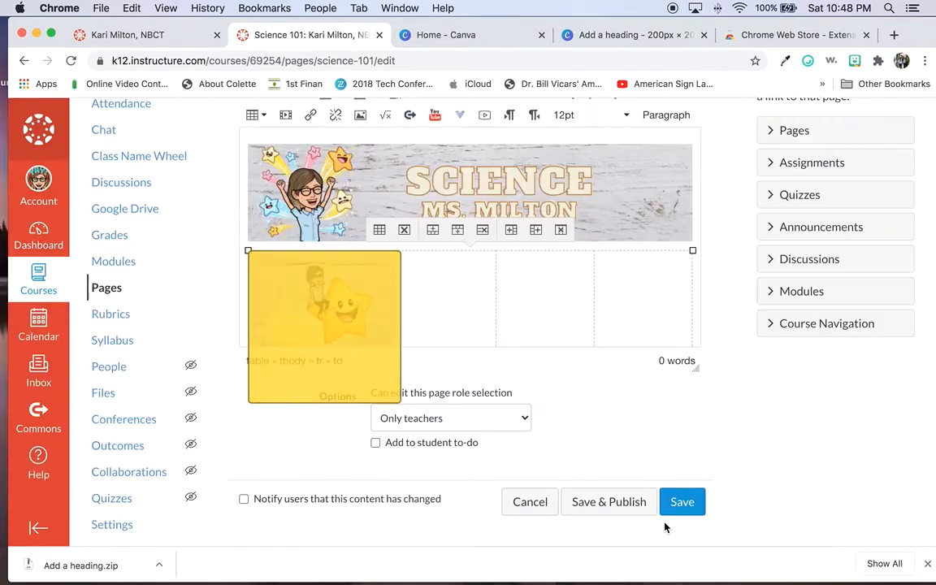
- Choose 2.png from the Example folder in the course files as the image for the table's second cell
click(361, 115)
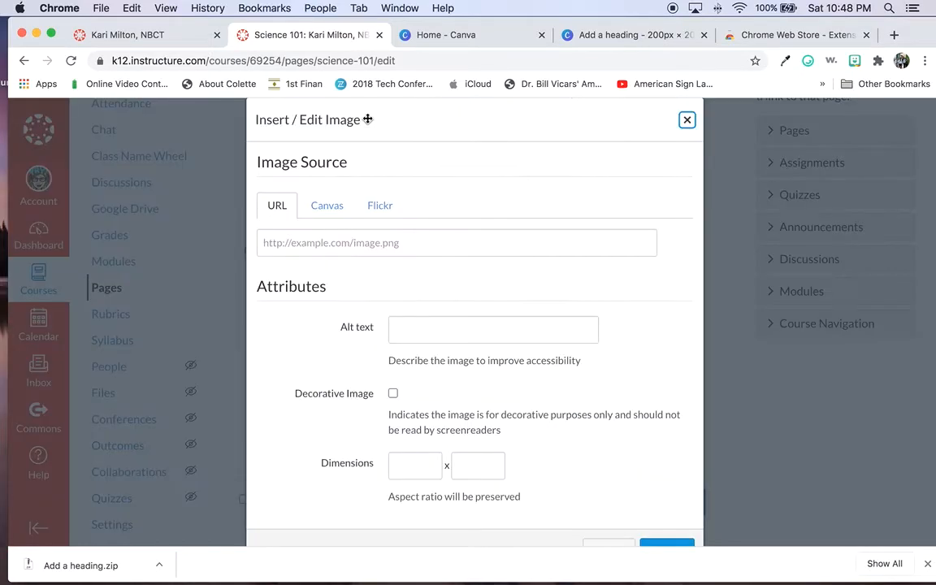
click(328, 208)
click(335, 279)
click(333, 311)
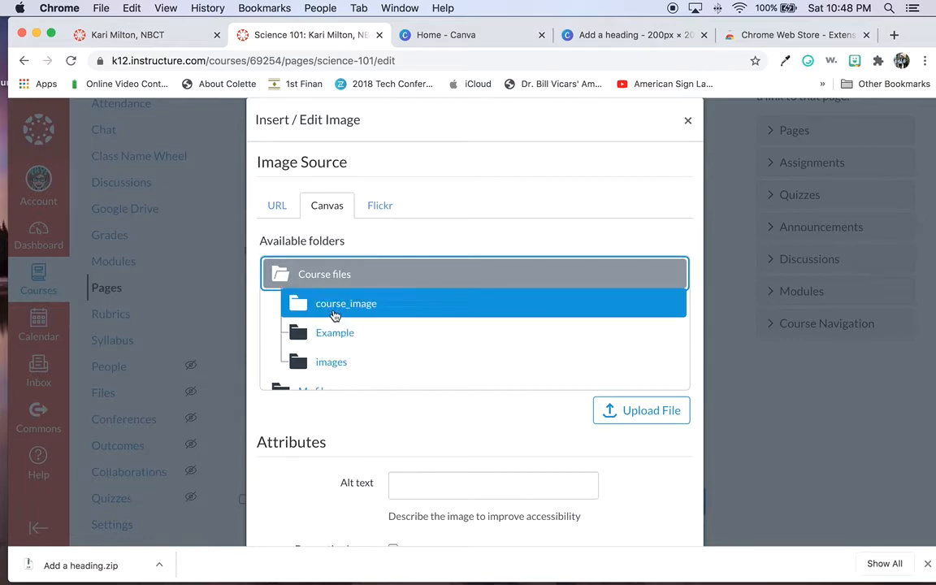
click(341, 333)
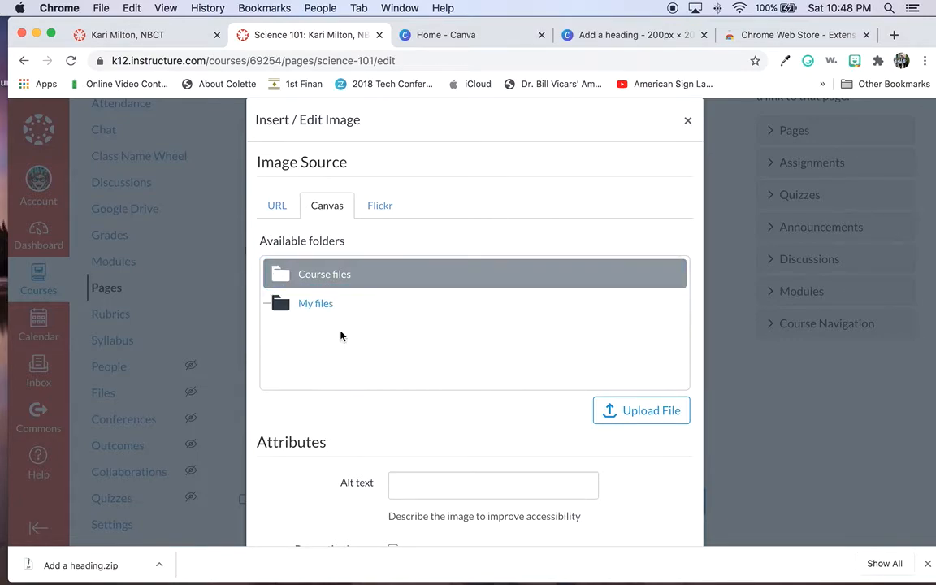
click(313, 303)
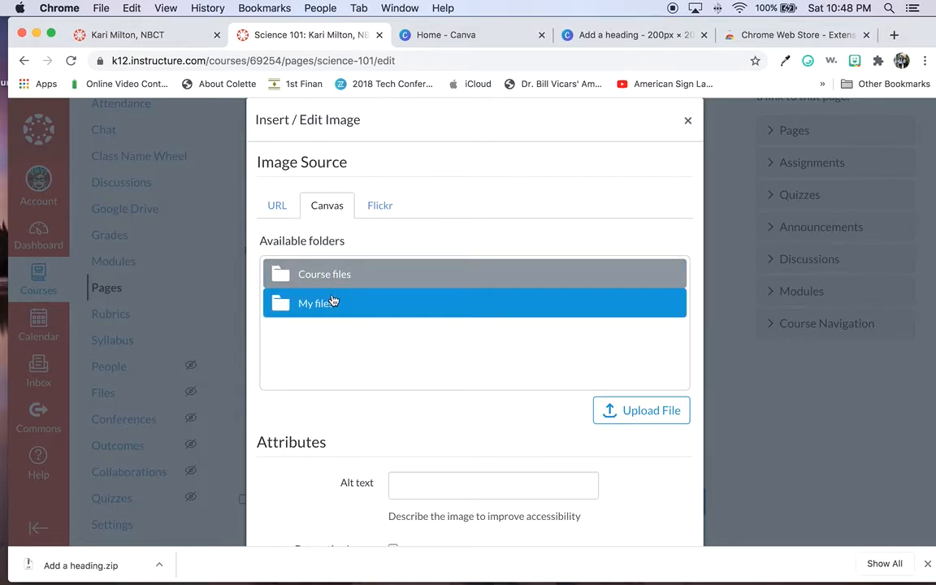
click(291, 271)
click(341, 333)
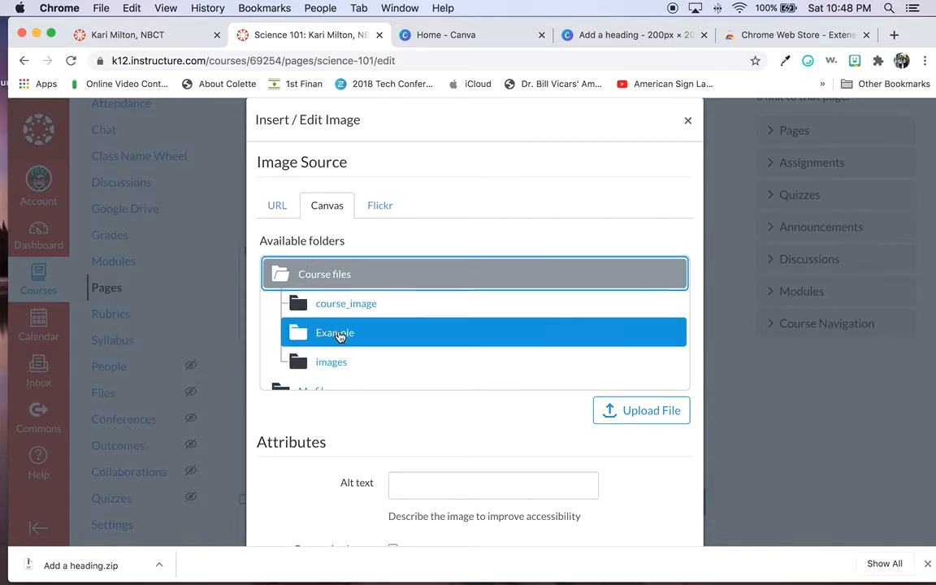
scroll(387, 374, down, 1)
click(368, 340)
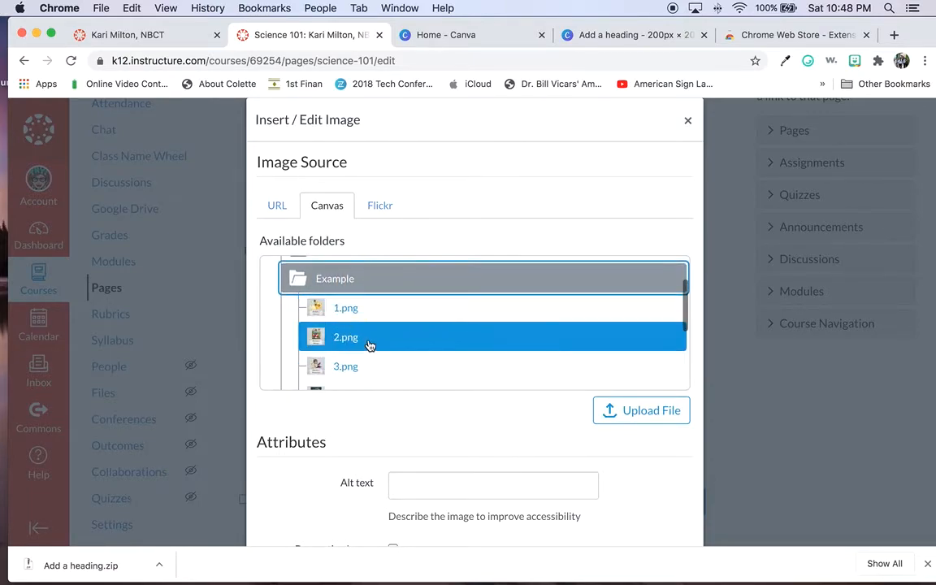
- Replace the alt text of 2.png with "Bitmoji mushroom for Billogy Unit"
click(486, 495)
triple_click(485, 496)
text(Bitmoji)
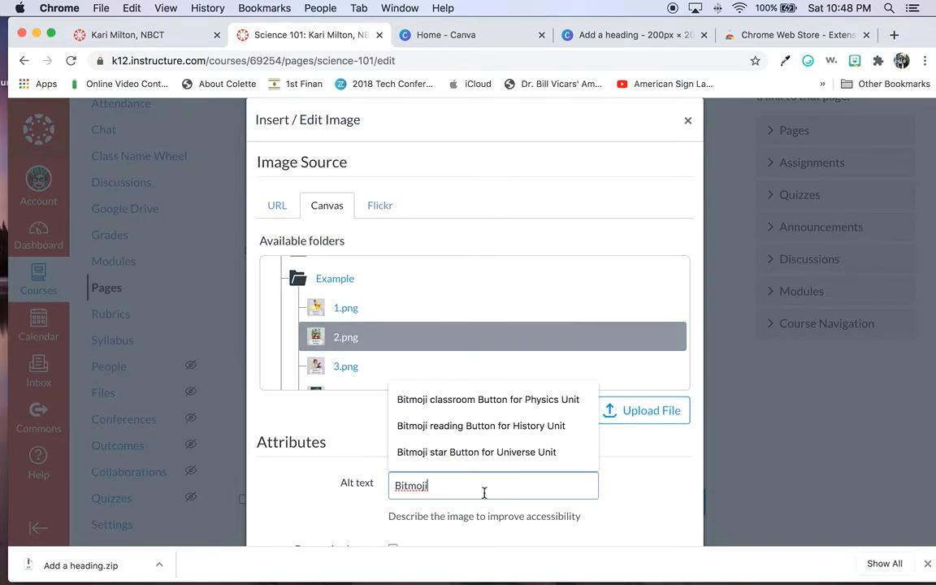
text( mushroom for Buology)
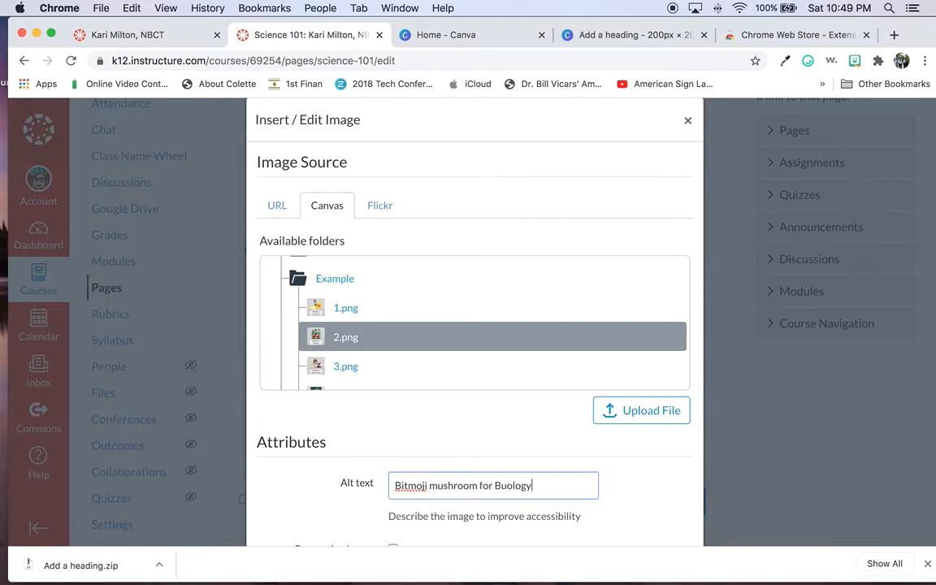
click(511, 487)
key(BackSpace)
key(BackSpace)
text(il)
scroll(582, 507, down, 5)
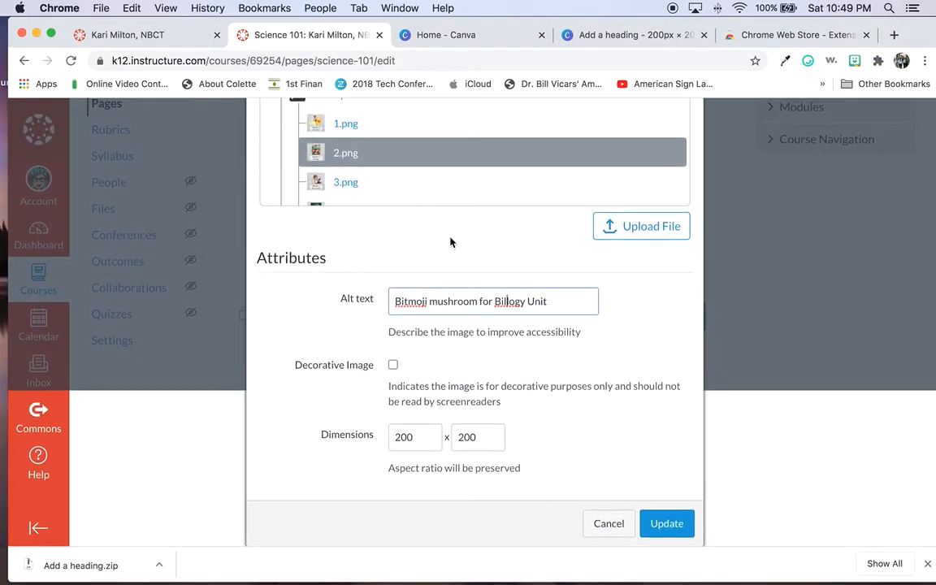
- Add the word "button" after "mushroom" in the alt text and insert 2.png into the table's second cell
click(482, 300)
key(BackSpace)
text(button)
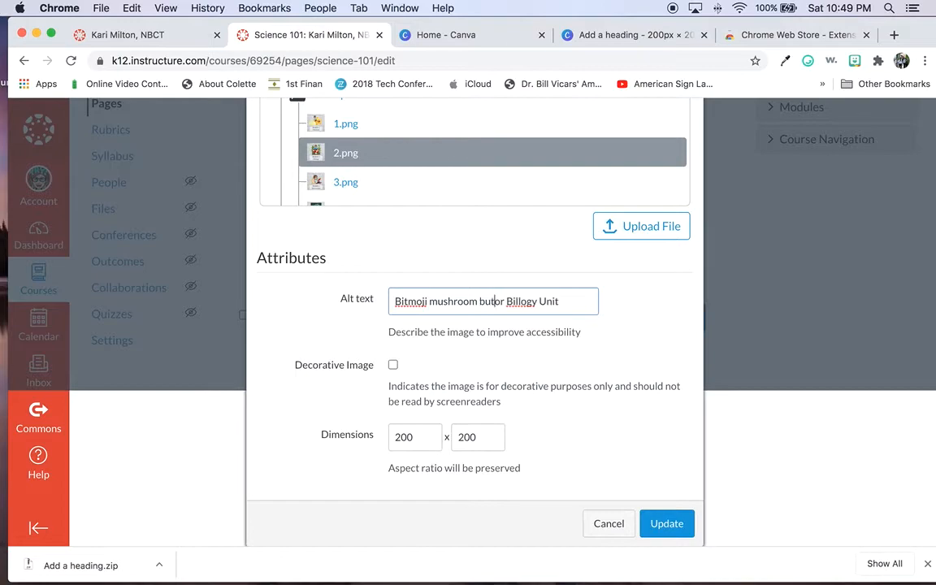
click(536, 300)
key(BackSpace)
text(on)
click(666, 524)
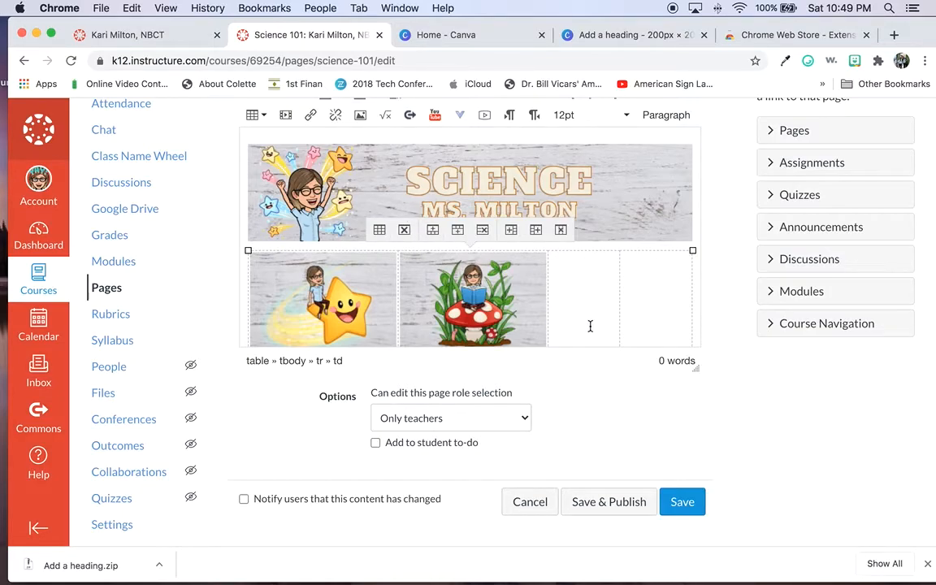
- Choose 4.png from the Example folder in the course files as the image for the table's fourth cell
click(360, 115)
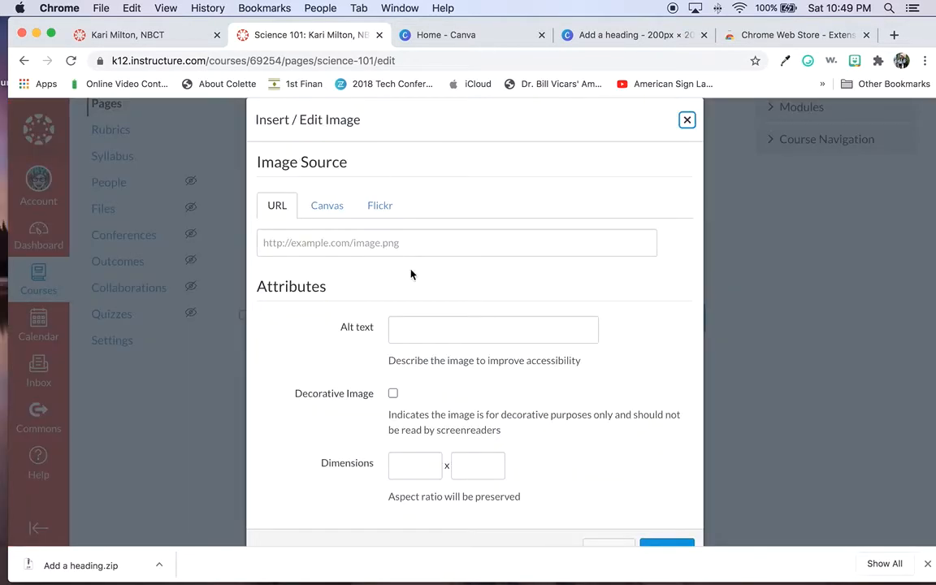
click(326, 203)
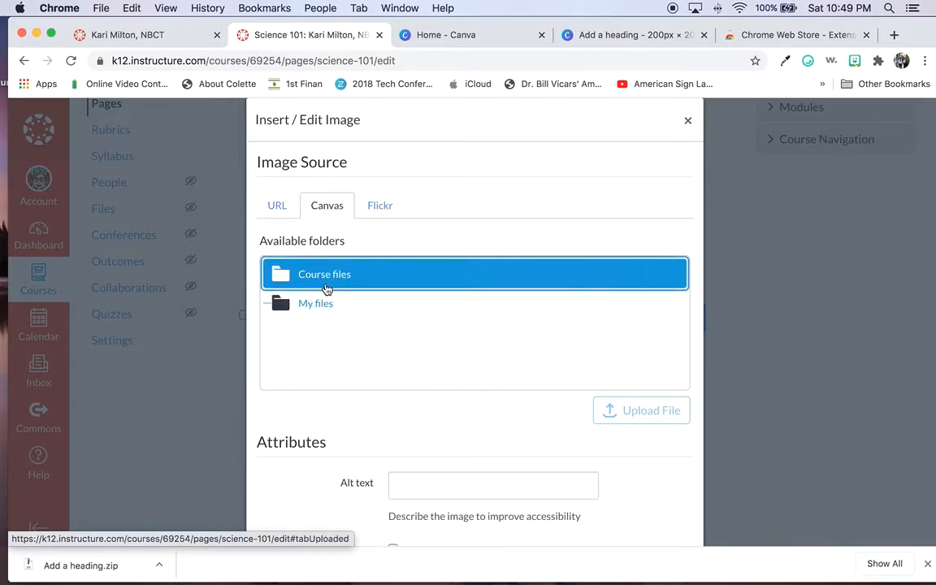
click(326, 284)
click(344, 332)
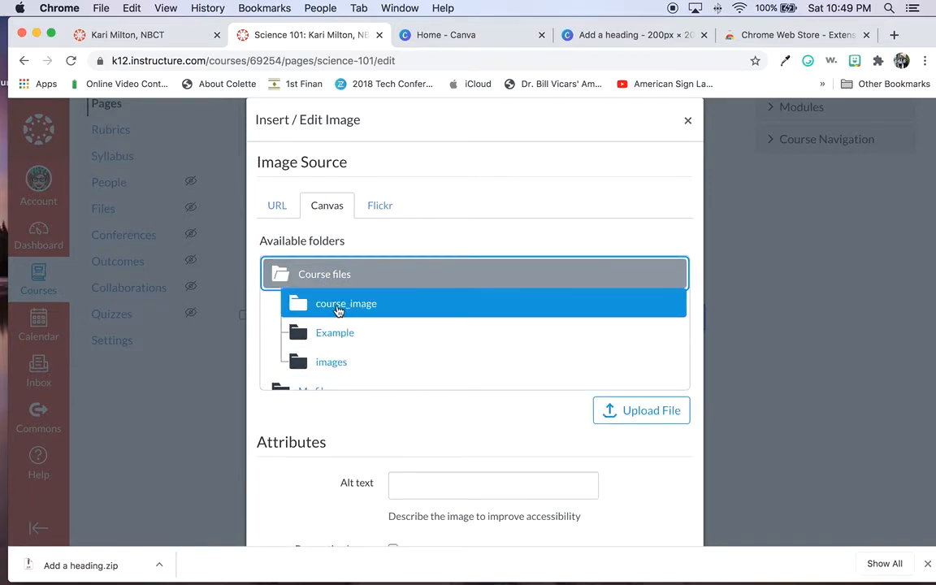
click(344, 333)
scroll(429, 355, down, 3)
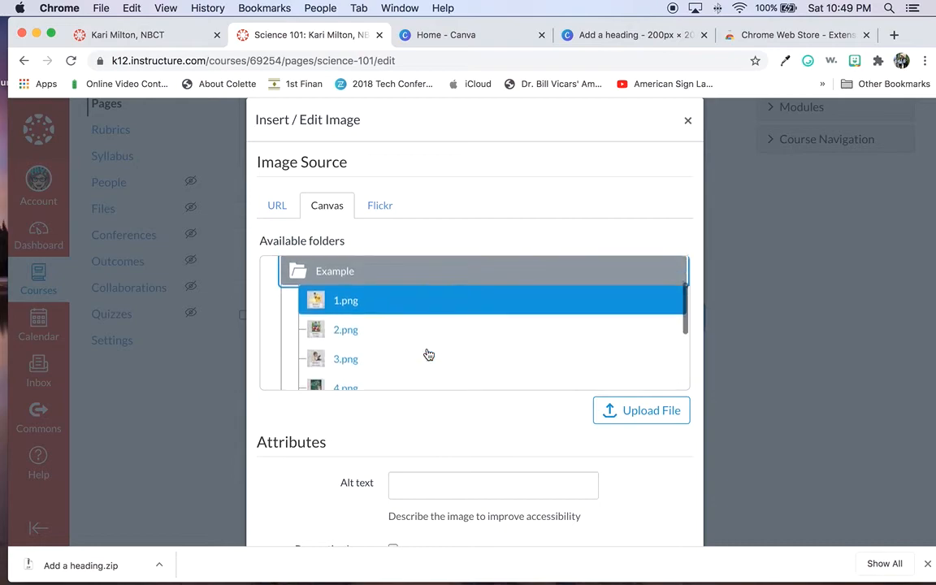
click(394, 366)
- Set the alt text of 4.png to "Bitmoji button for physics unit" and insert it at 200 x 200
triple_click(463, 486)
text(Bi)
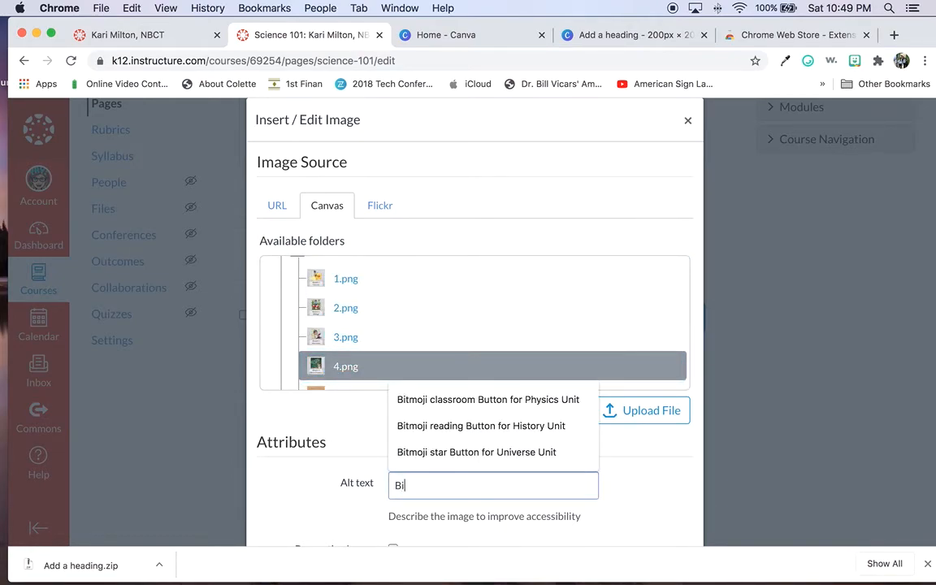
text(tmoji buttton for physics unit)
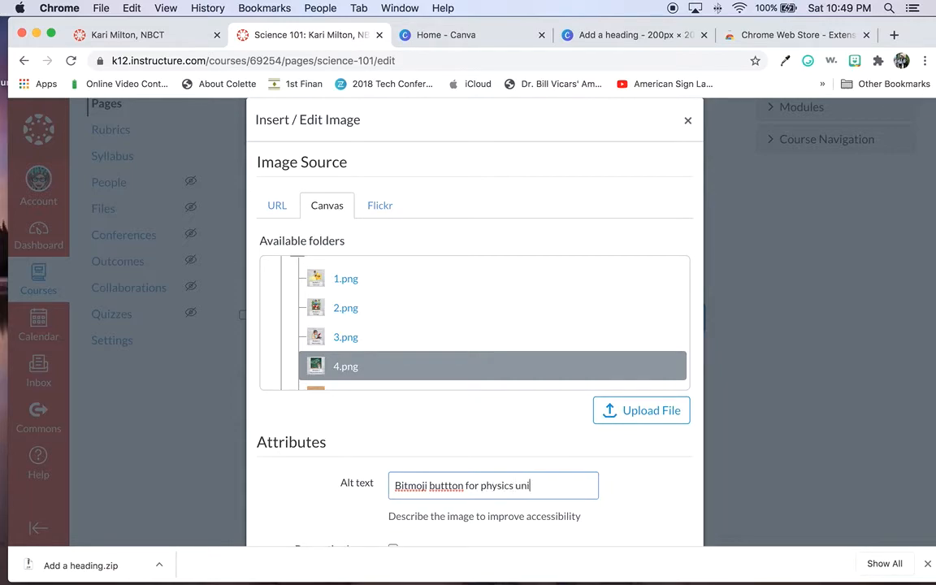
click(445, 485)
key(BackSpace)
scroll(639, 477, down, 5)
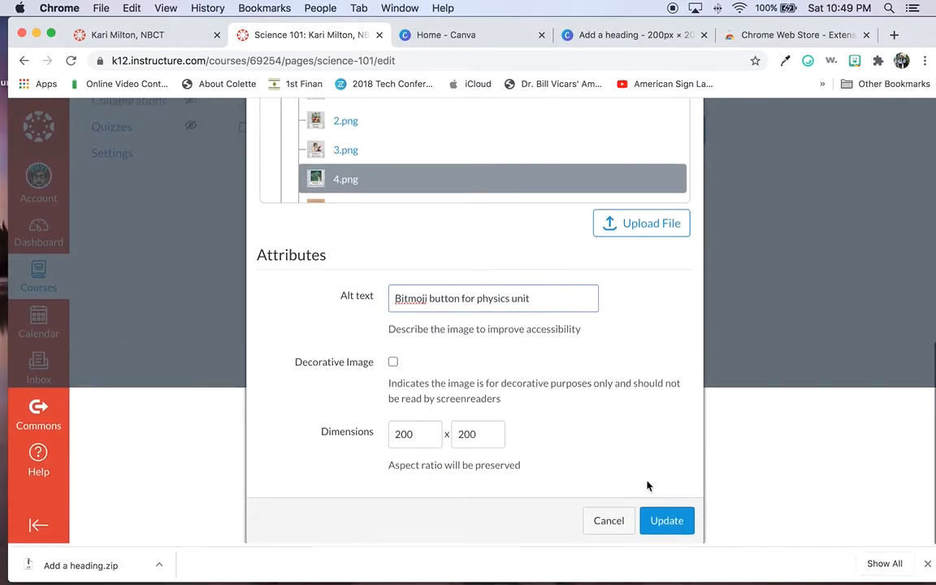
click(679, 525)
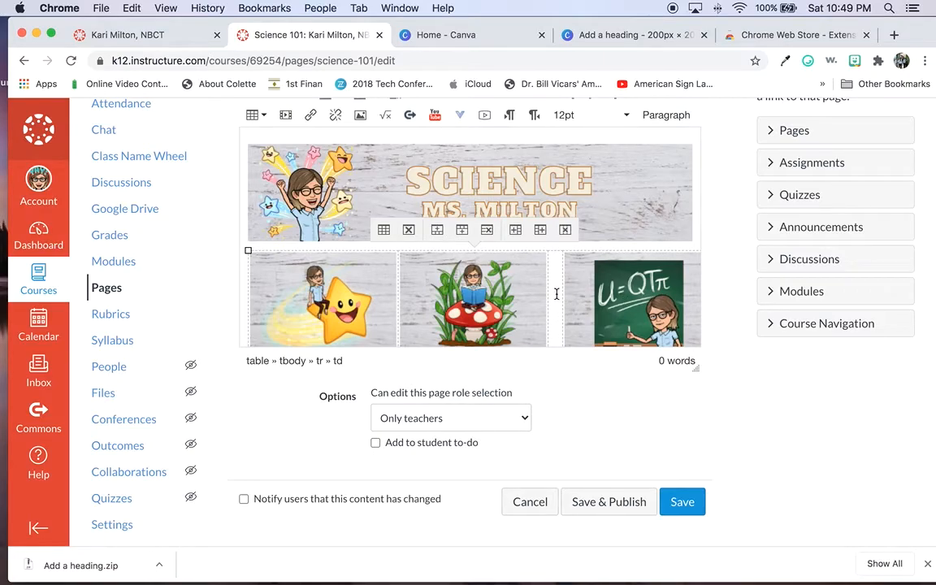
- Choose 3.png from the Example folder in the course files as the image for the table's empty third cell
click(560, 333)
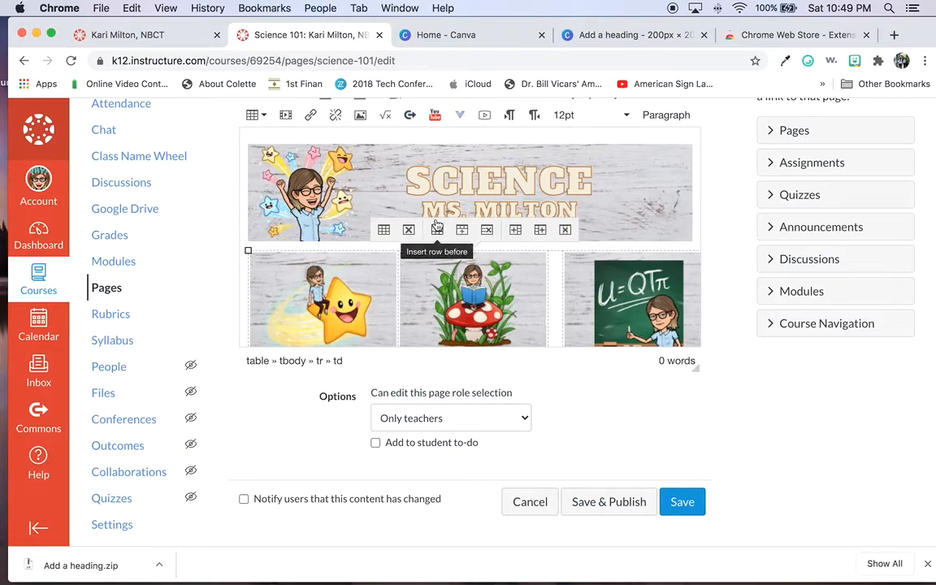
click(361, 116)
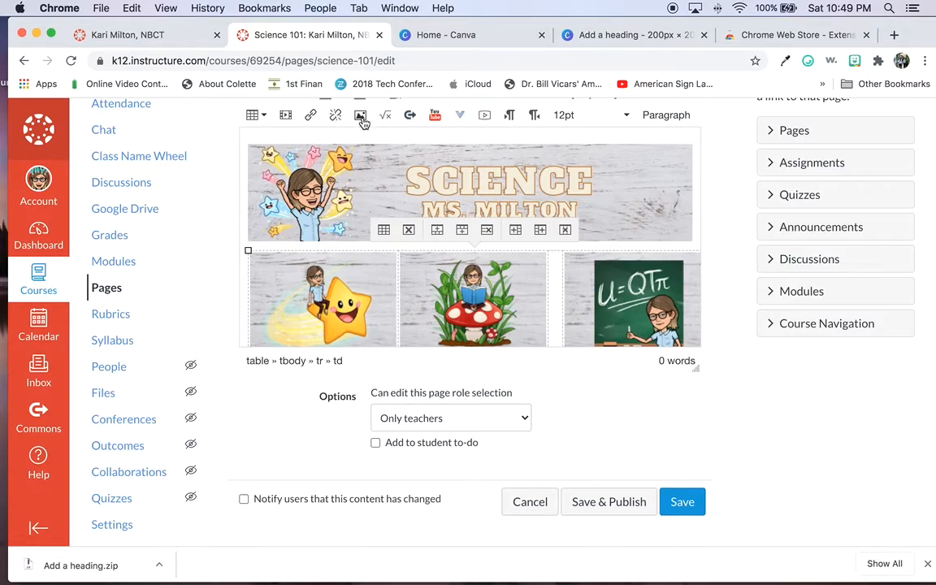
click(340, 218)
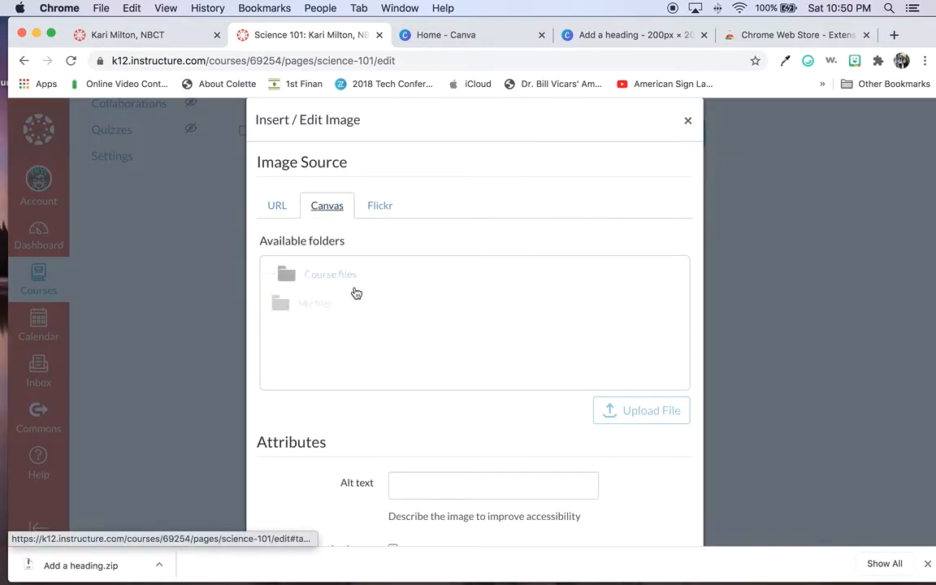
click(329, 276)
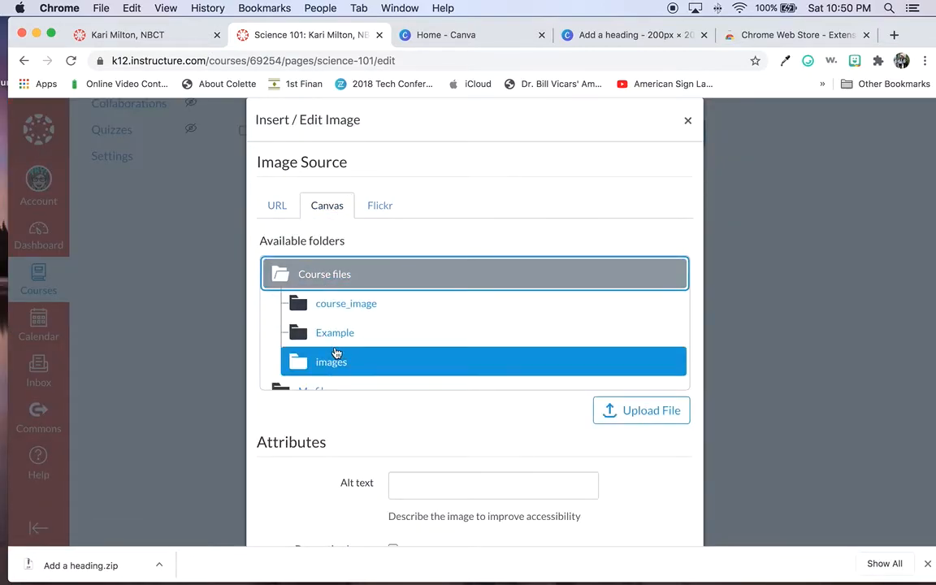
click(350, 333)
scroll(458, 373, down, 1)
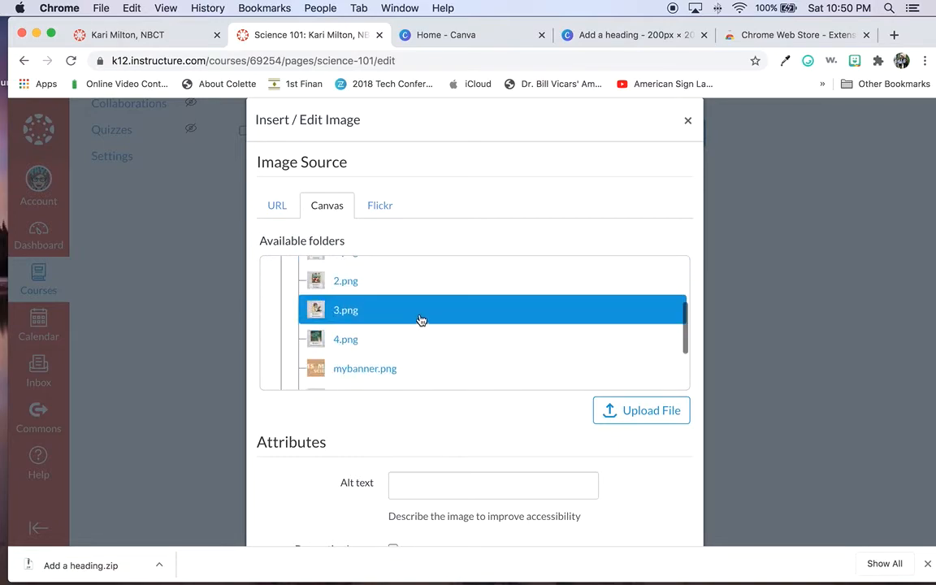
click(418, 318)
- Replace the alt text of 3.png with "Bitmoji button for science discoveries unit" and insert it at 200 x 200
scroll(525, 470, down, 5)
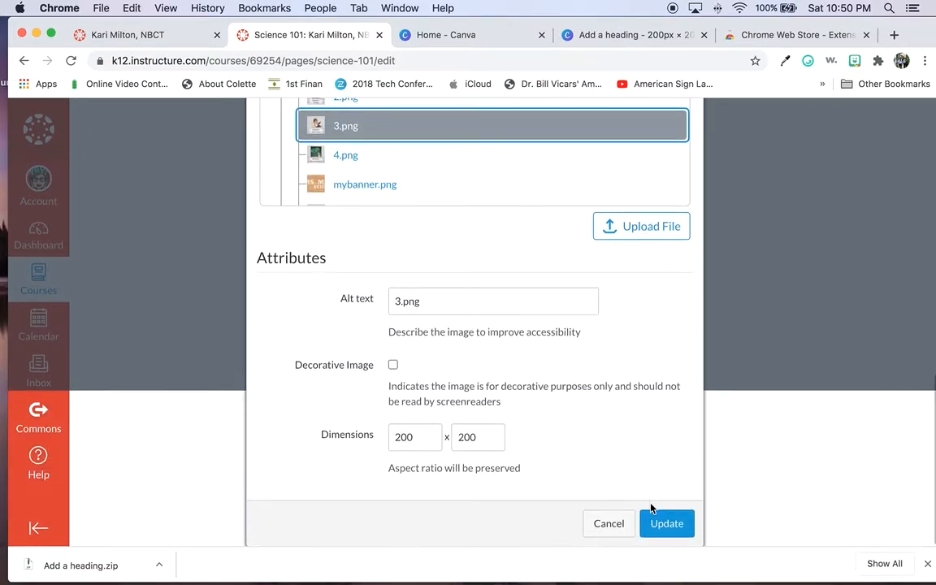
triple_click(430, 301)
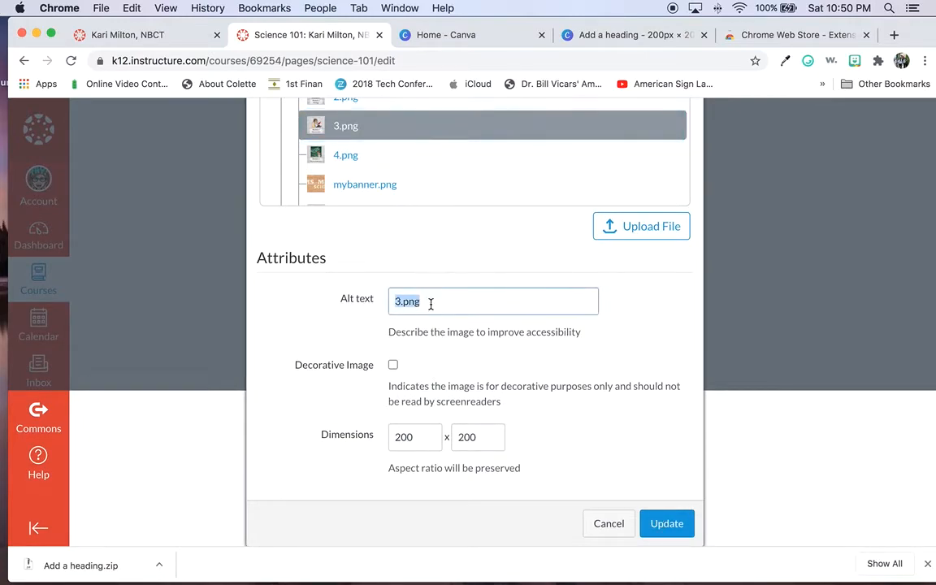
text(Bitmo)
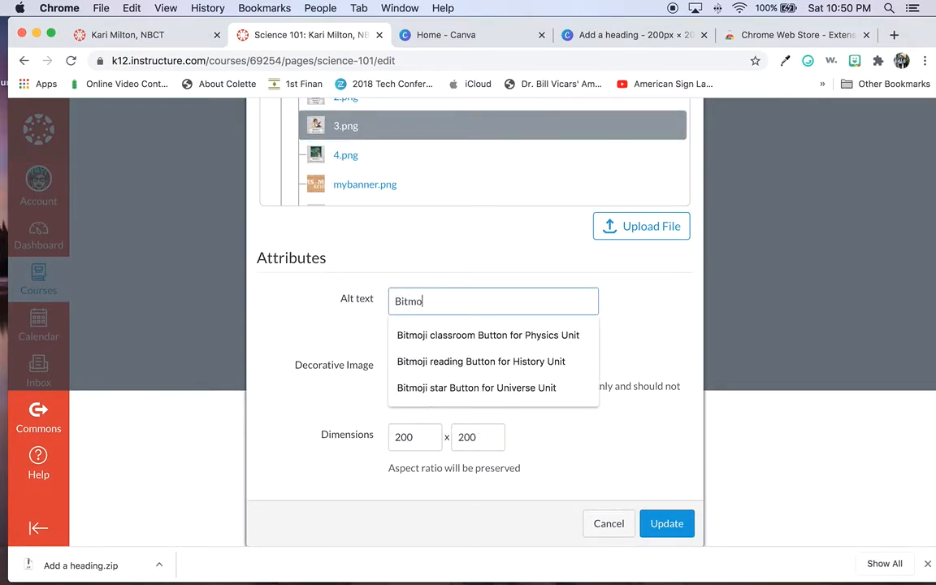
text(ji button f)
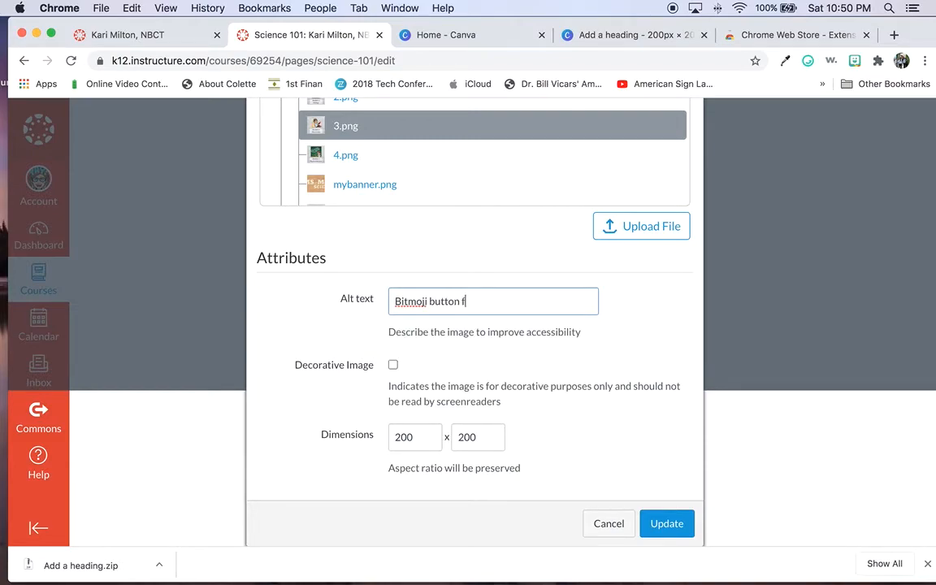
text(or science discoveries unit)
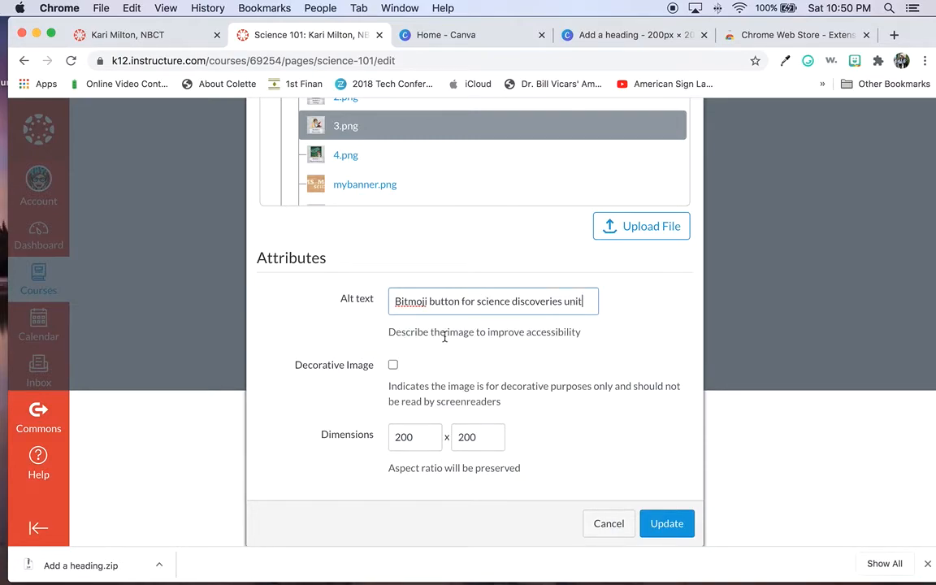
click(660, 525)
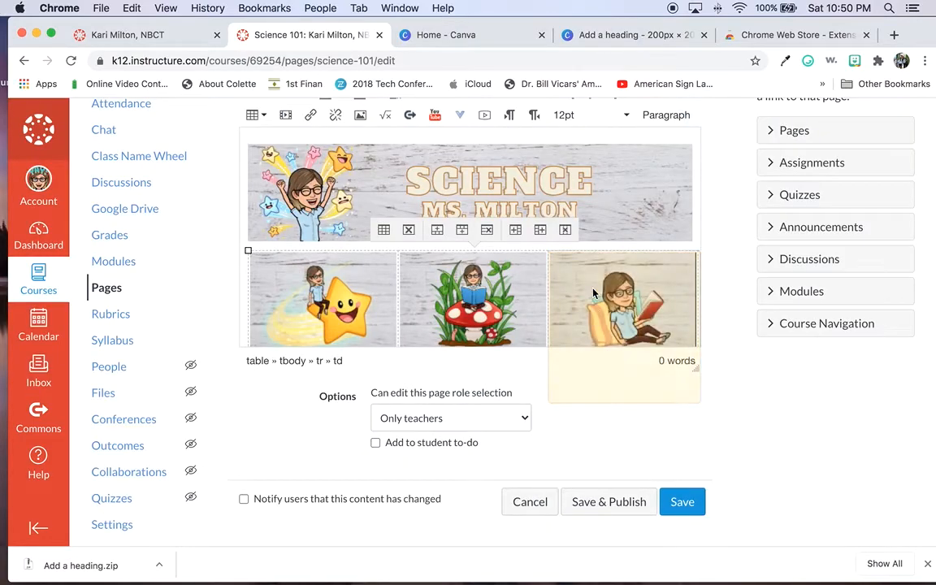
- Save the page with its four module buttons and review the layout of the banner and buttons
scroll(585, 277, right, 4)
scroll(557, 295, left, 2)
scroll(556, 295, right, 2)
scroll(557, 295, down, 2)
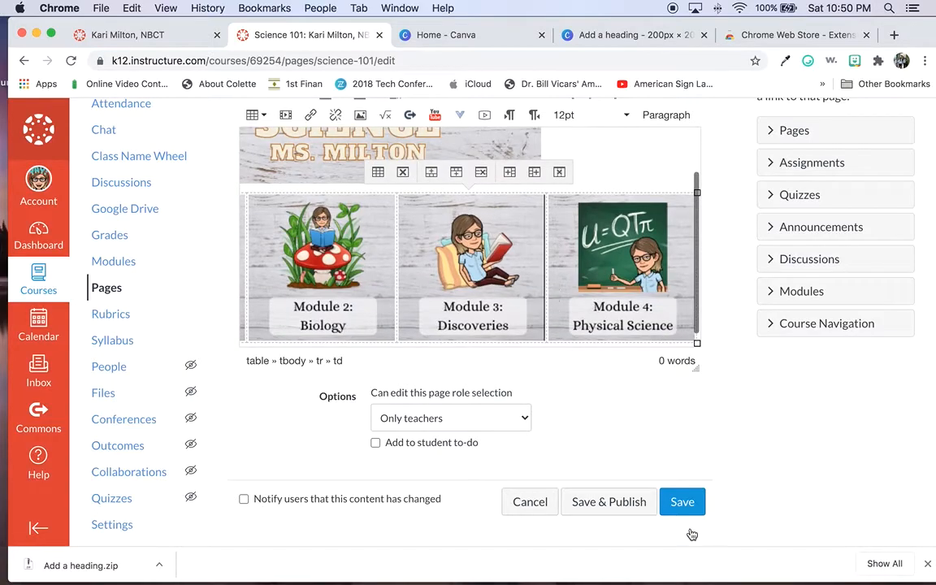
click(680, 502)
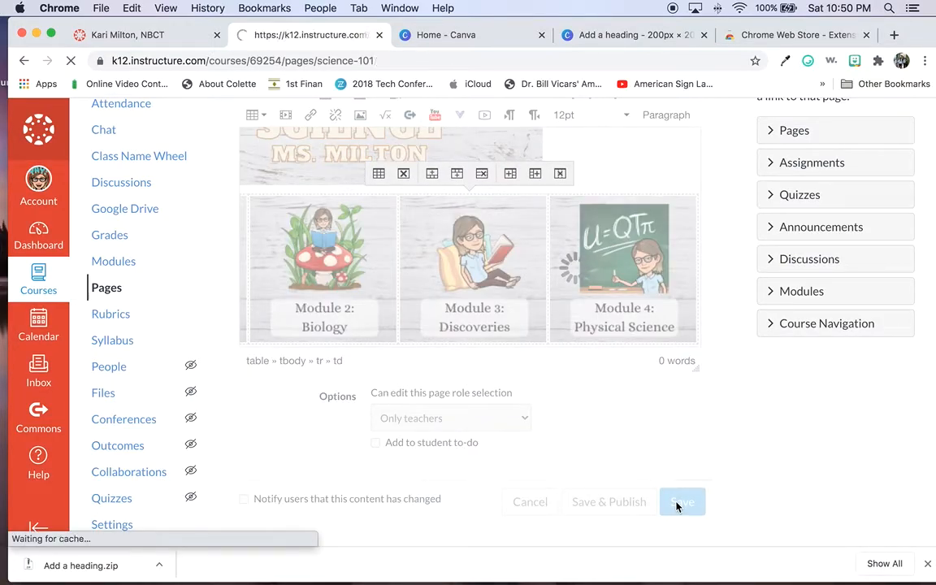
scroll(602, 463, down, 3)
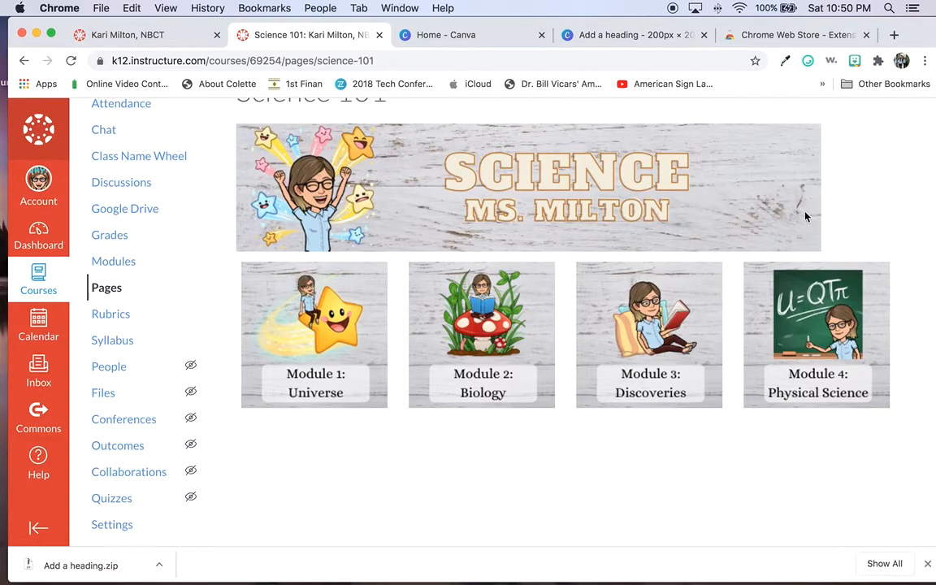
scroll(792, 210, up, 3)
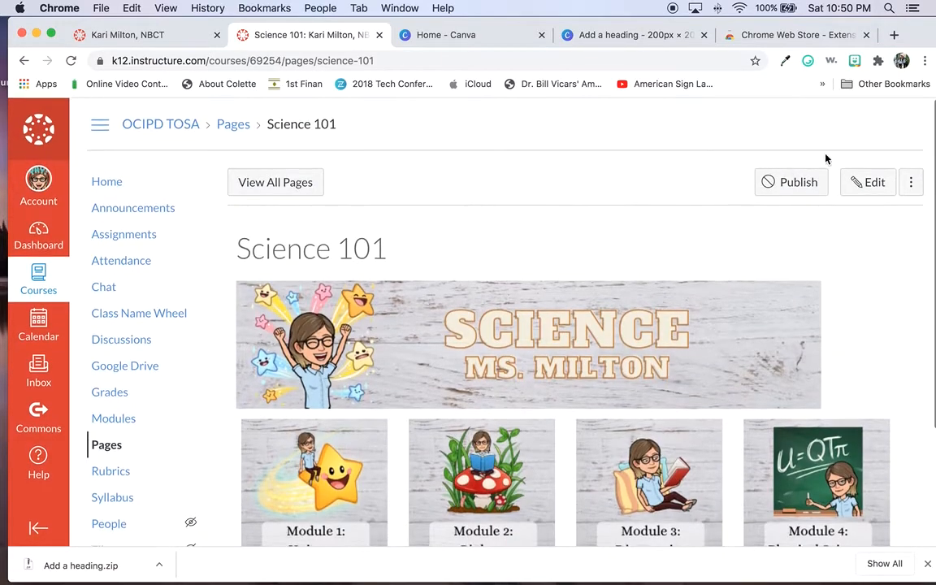
- Reopen the Science 101 page for editing in the HTML Editor and look through its code
click(868, 184)
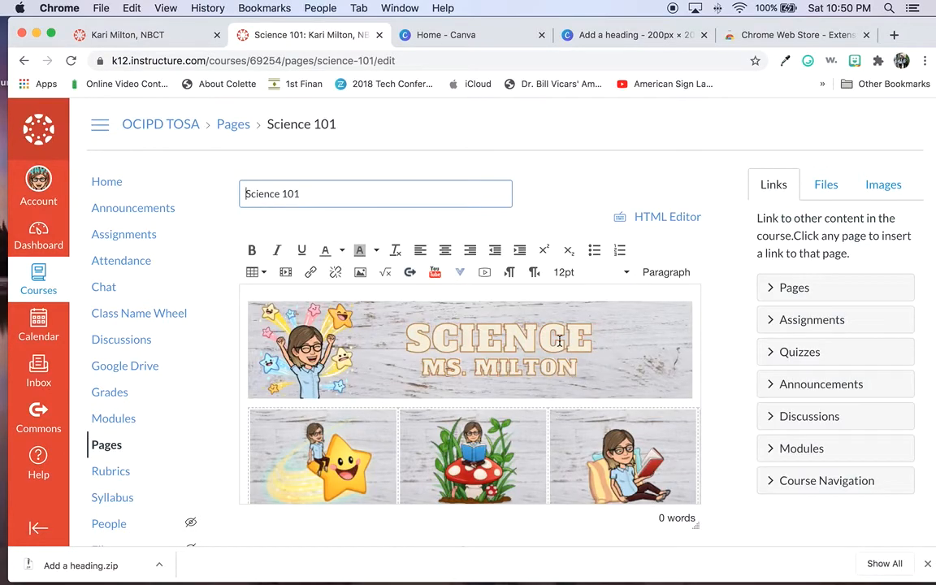
click(654, 217)
scroll(491, 371, up, 10)
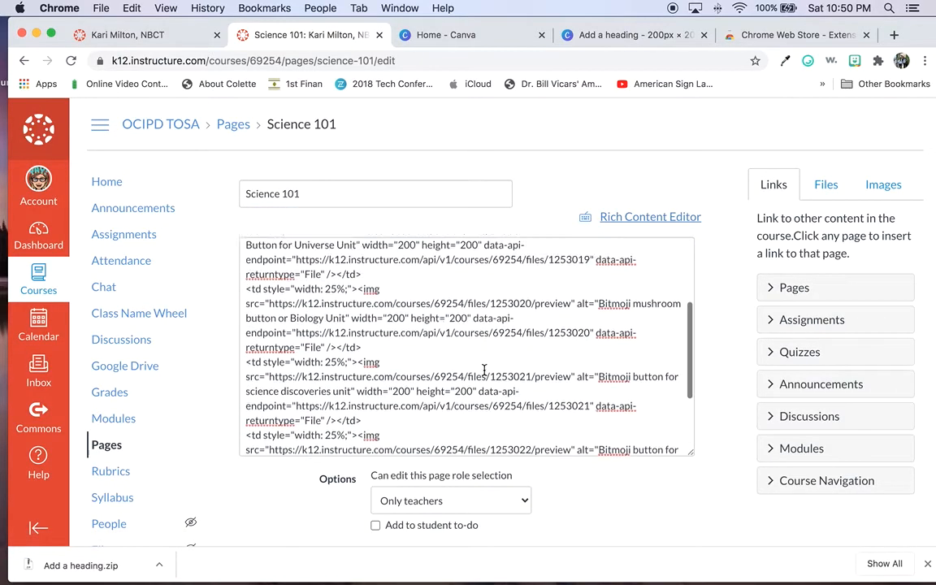
scroll(485, 371, down, 12)
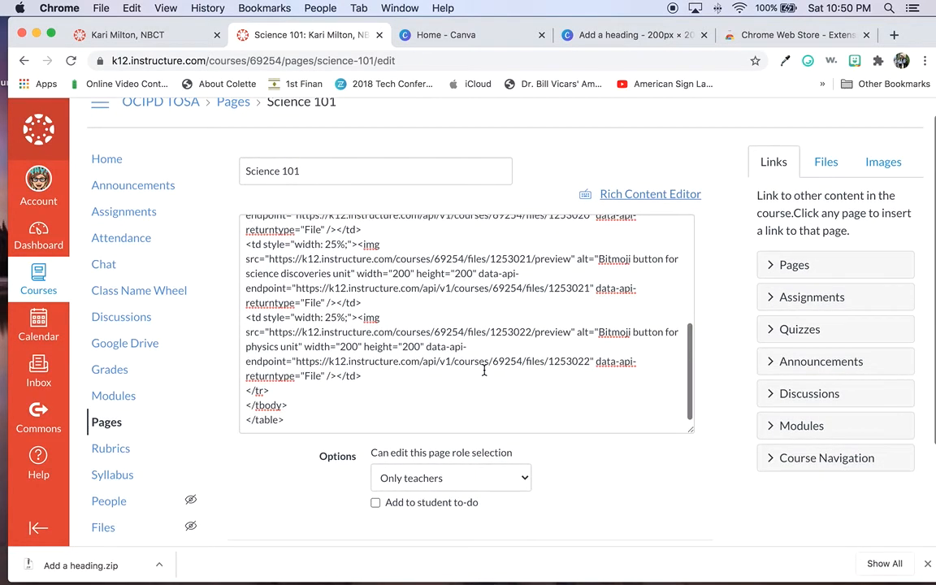
scroll(485, 370, up, 10)
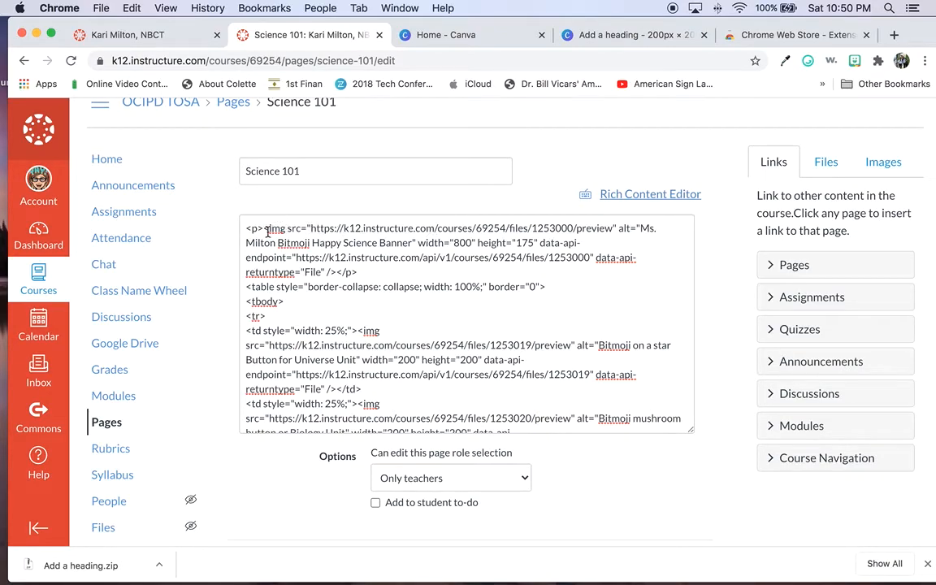
- Remove the height attribute from the banner's image tag in the HTML code
drag(248, 232, 248, 295)
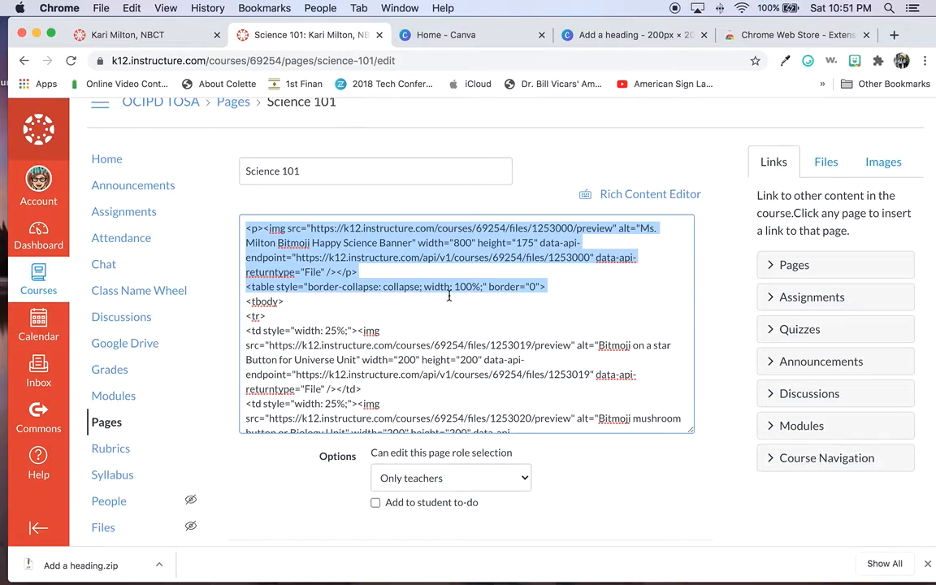
click(353, 224)
drag(307, 229, 457, 236)
click(418, 242)
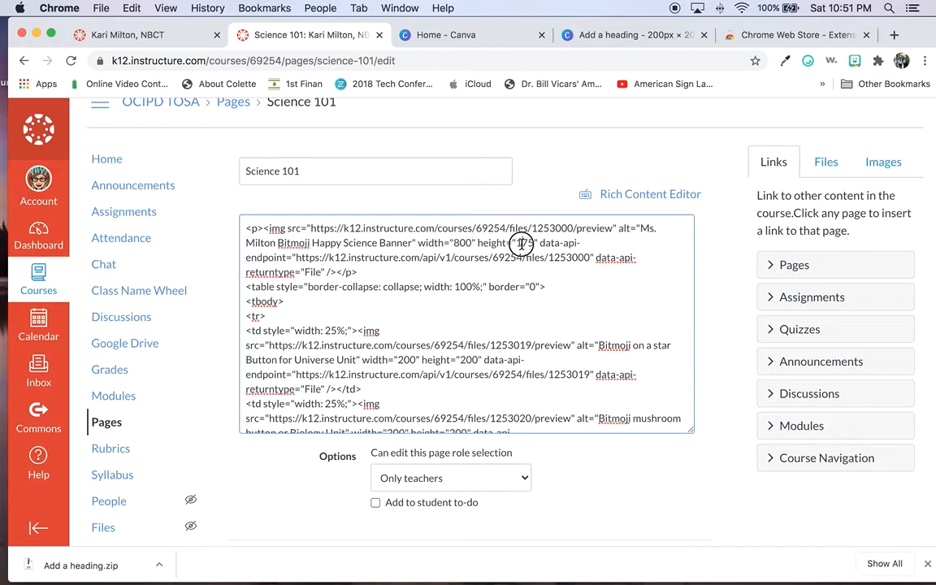
drag(533, 244, 455, 246)
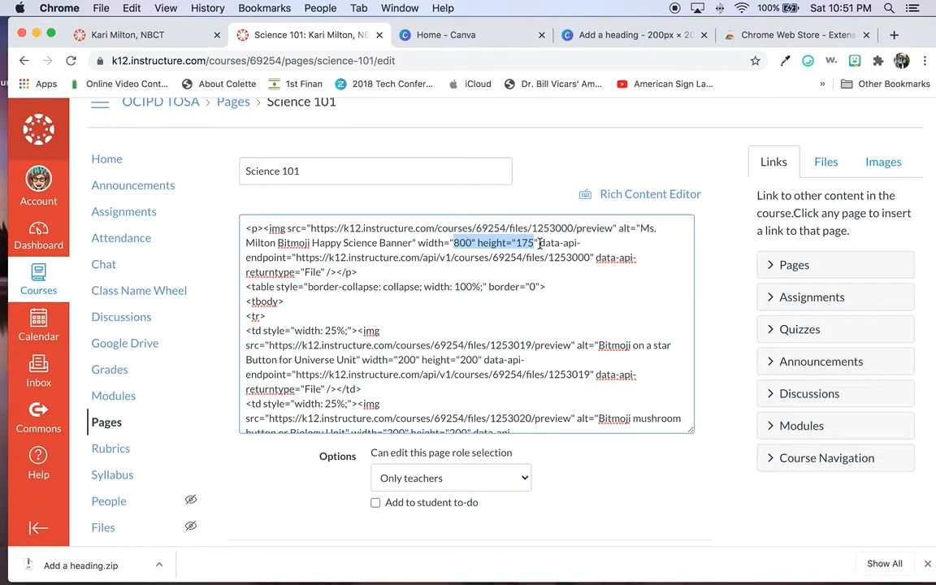
drag(477, 242, 535, 243)
key(BackSpace)
key(BackSpace)
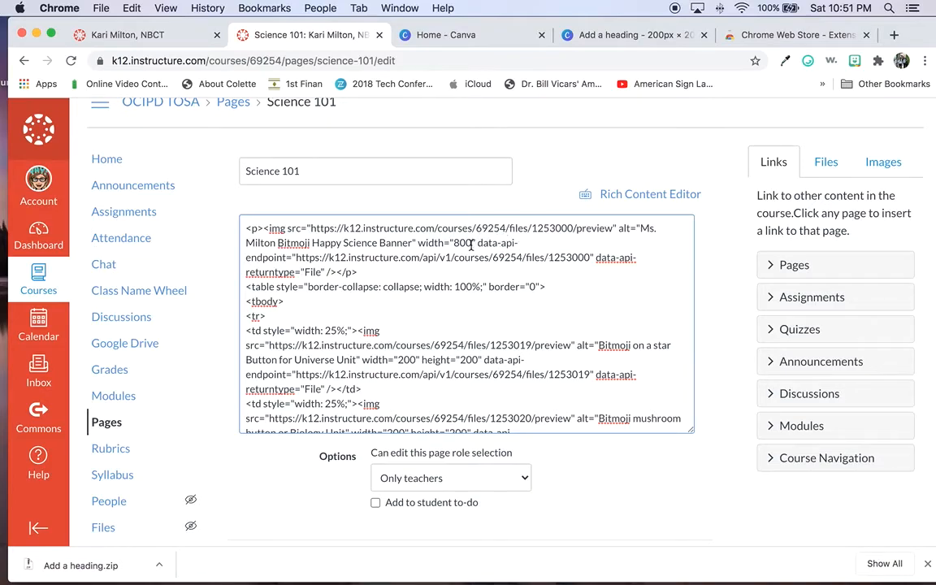
- Set the banner image's width attribute to 100% and return to the Rich Content Editor
key(BackSpace)
key(BackSpace)
key(BackSpace)
text(100%)
click(591, 193)
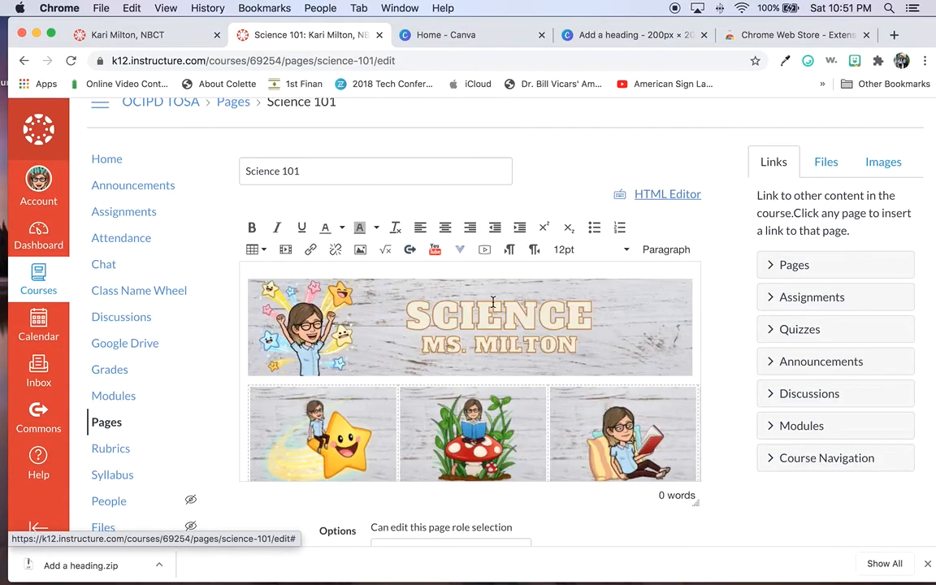
- Check the banner and module buttons in the editor and save the Science 101 page
scroll(493, 298, down, 1)
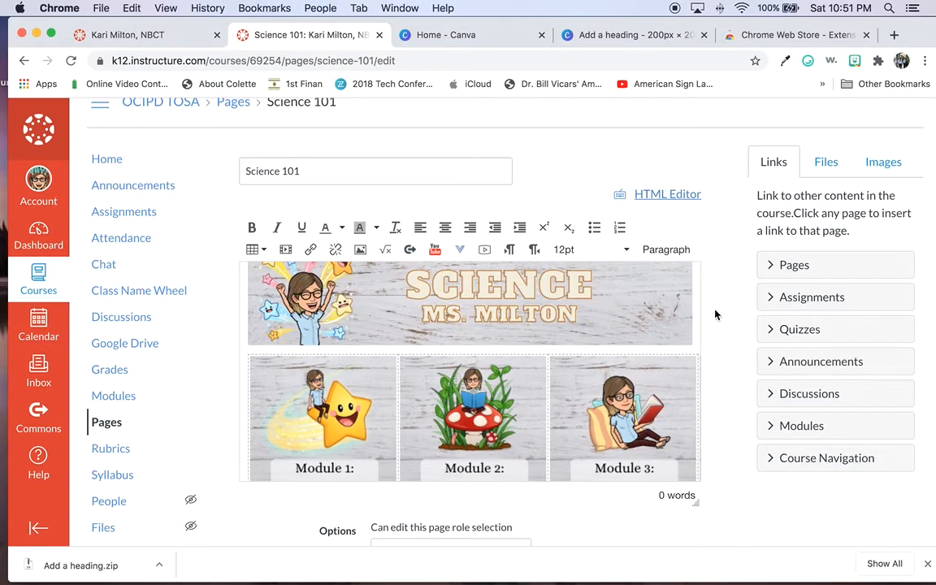
scroll(558, 345, down, 2)
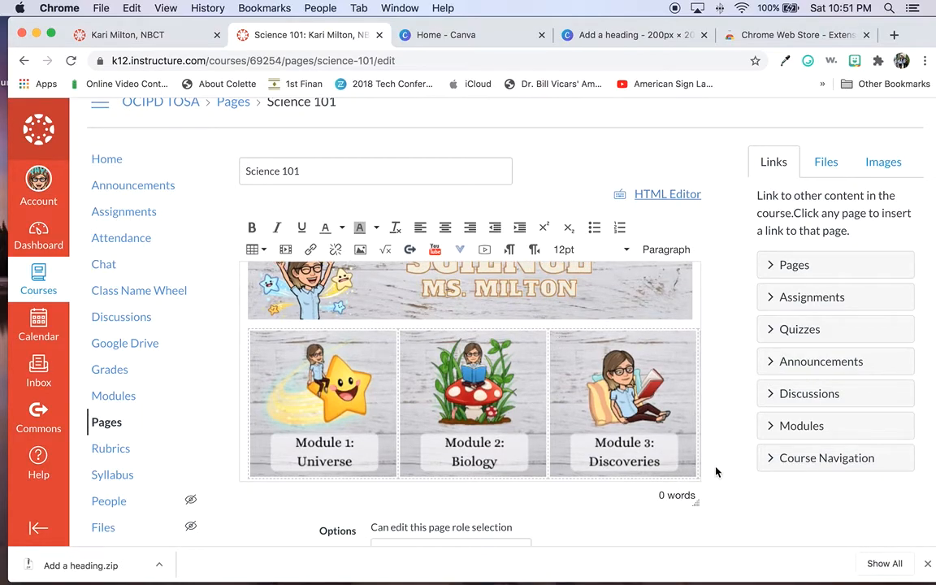
scroll(716, 472, down, 3)
click(702, 501)
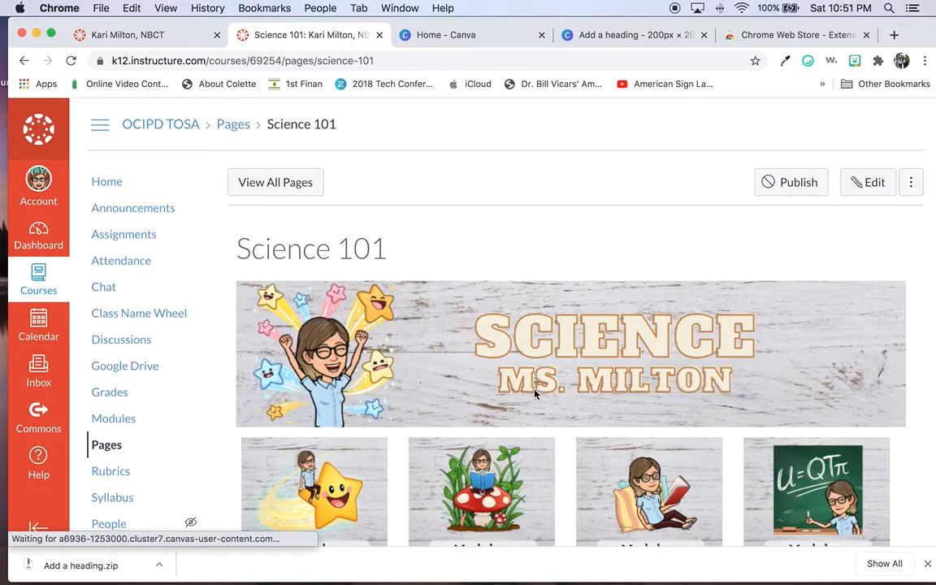
- Open the Science 101 page for editing and link the first button image to the course module Module 1: Universe
scroll(532, 489, down, 3)
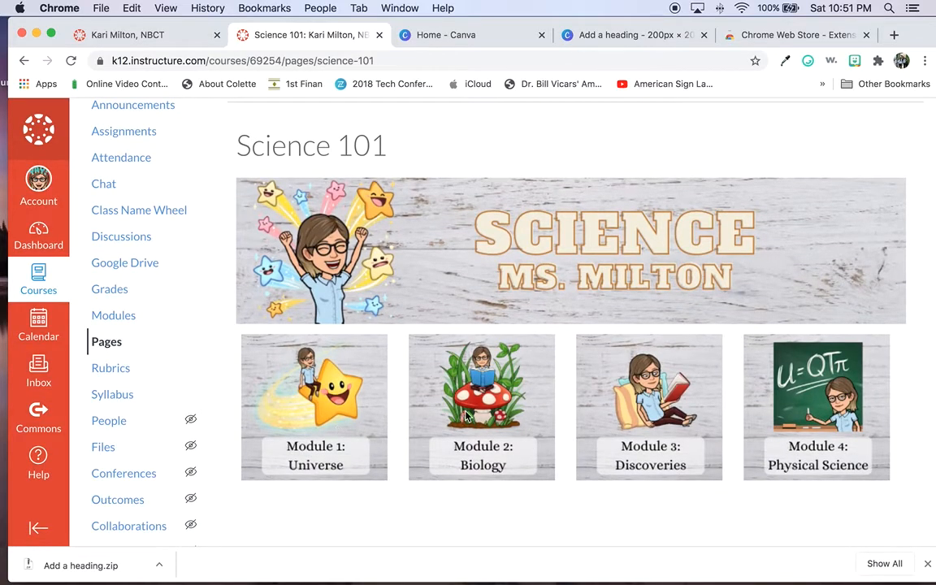
scroll(665, 205, up, 3)
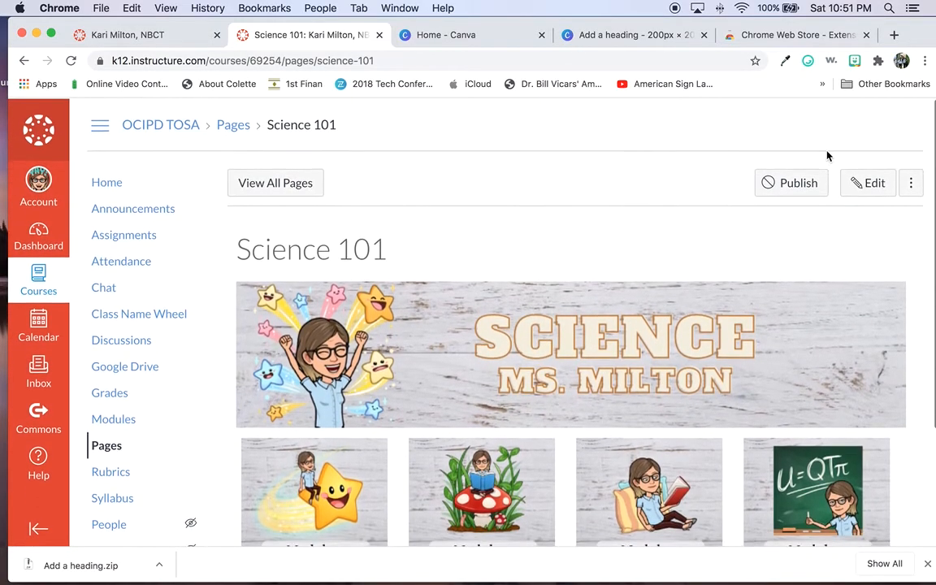
click(875, 183)
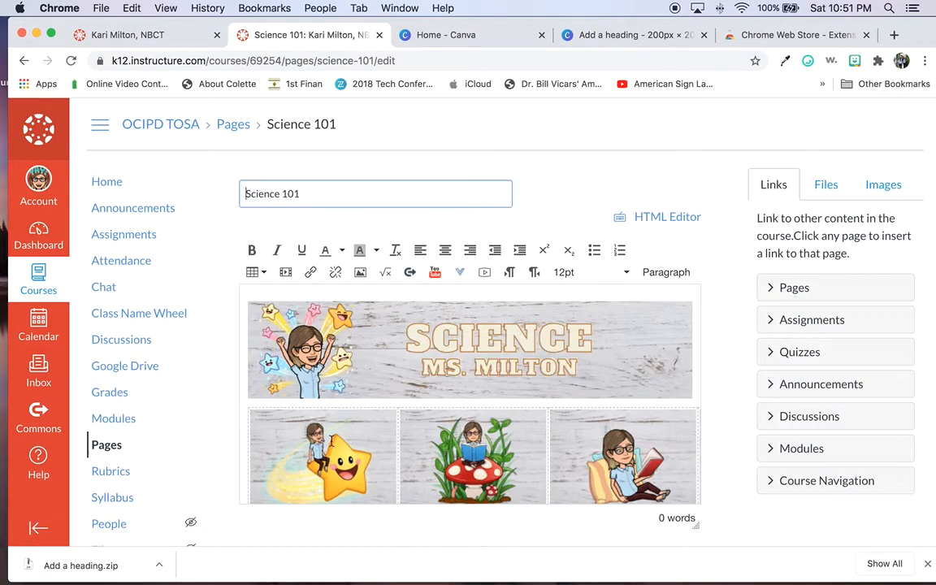
scroll(337, 439, down, 2)
click(318, 409)
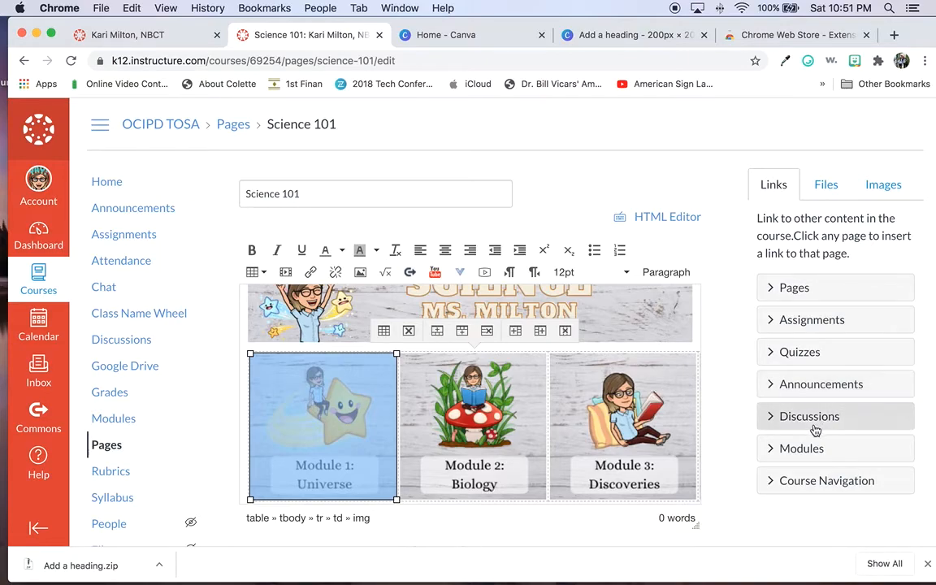
click(803, 448)
scroll(806, 450, down, 2)
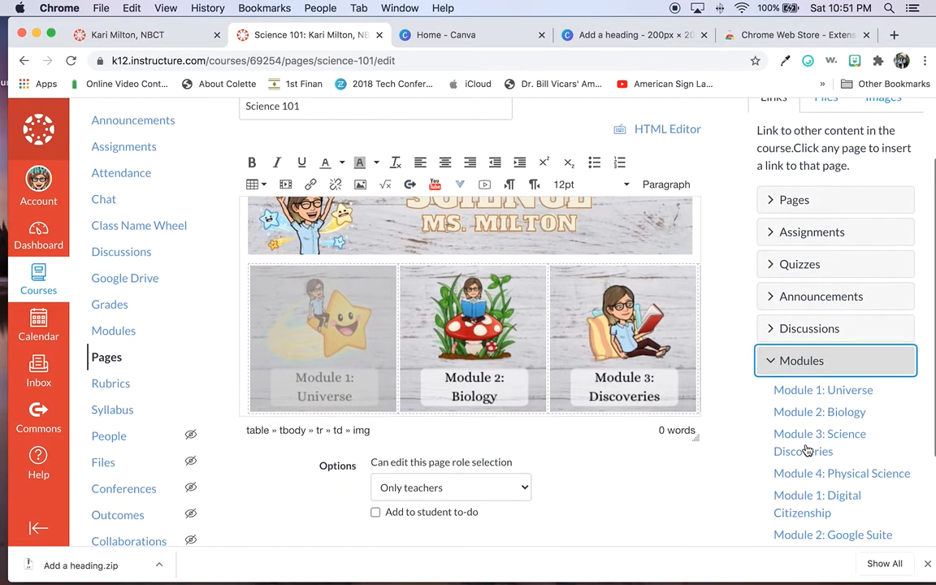
click(824, 390)
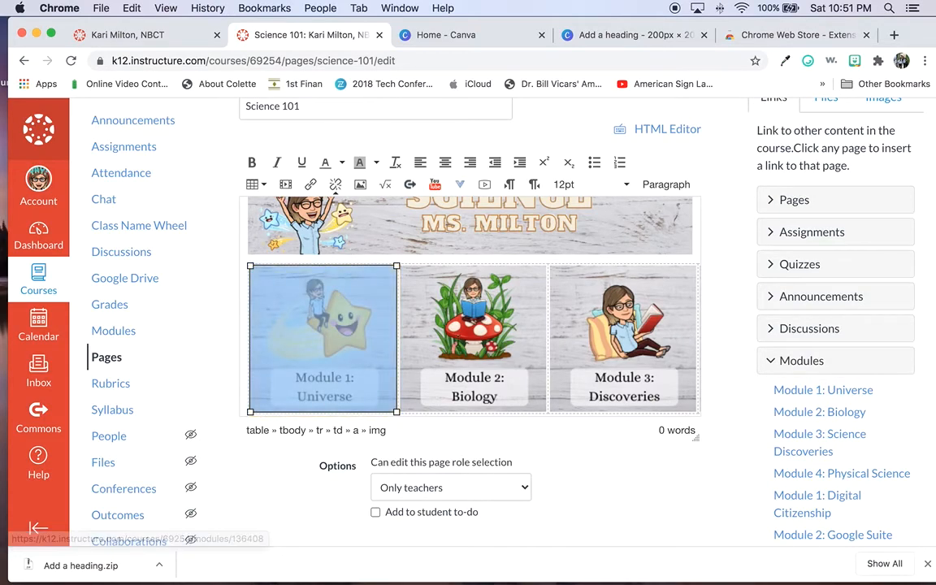
- Link the Biology button image to Module 2: Biology and the Discoveries button image to Module 3: Science Discoveries
click(474, 333)
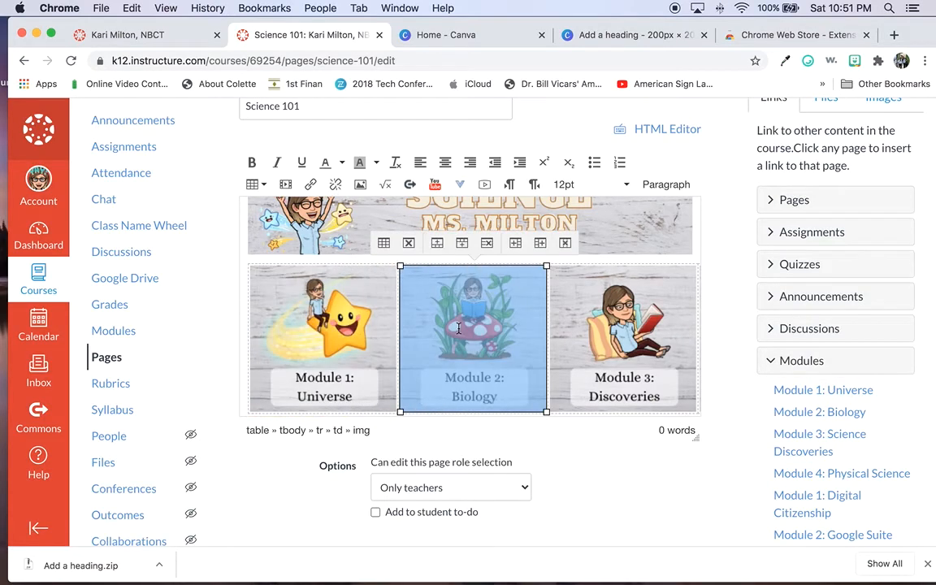
click(836, 411)
click(616, 311)
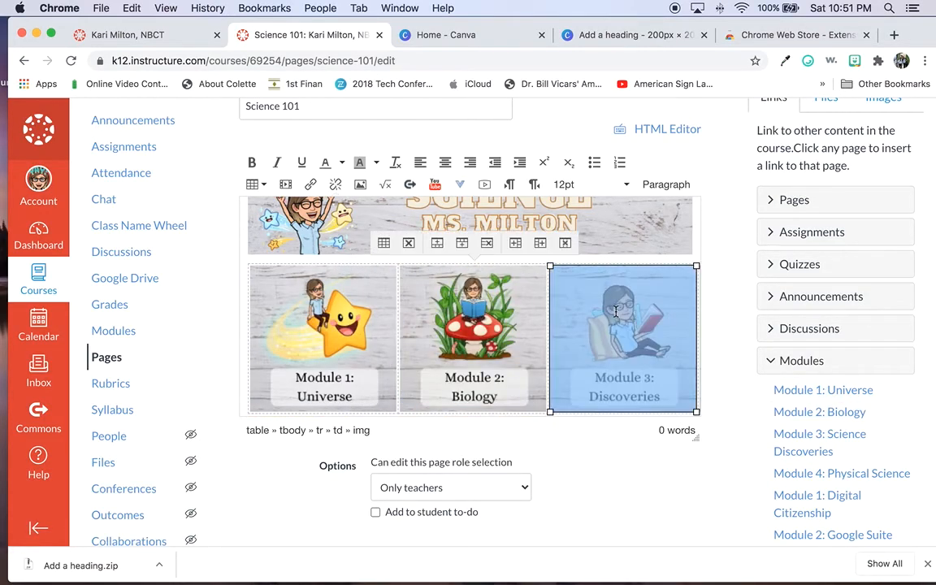
click(825, 444)
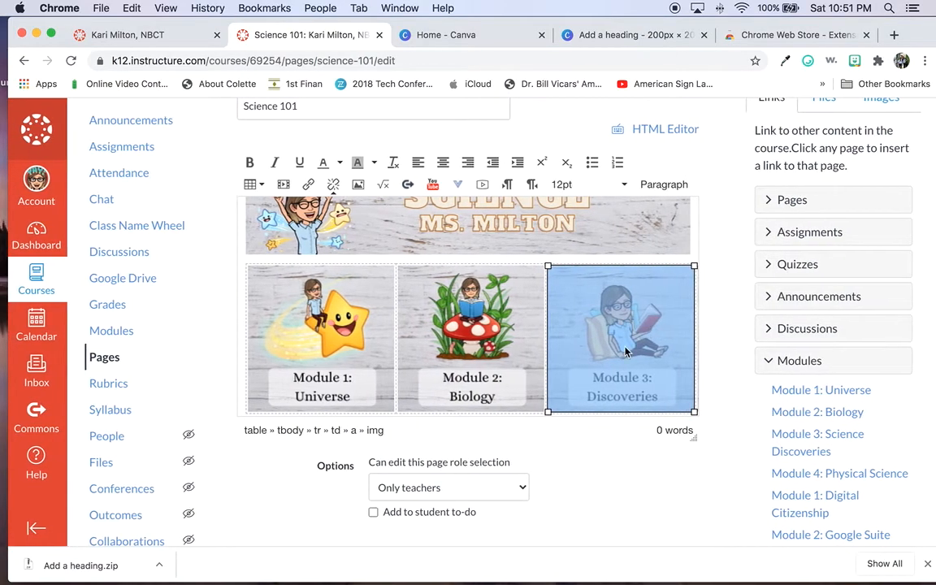
- Link the fourth button image to Module 4: Physical Science and save the page
scroll(542, 354, right, 3)
click(606, 337)
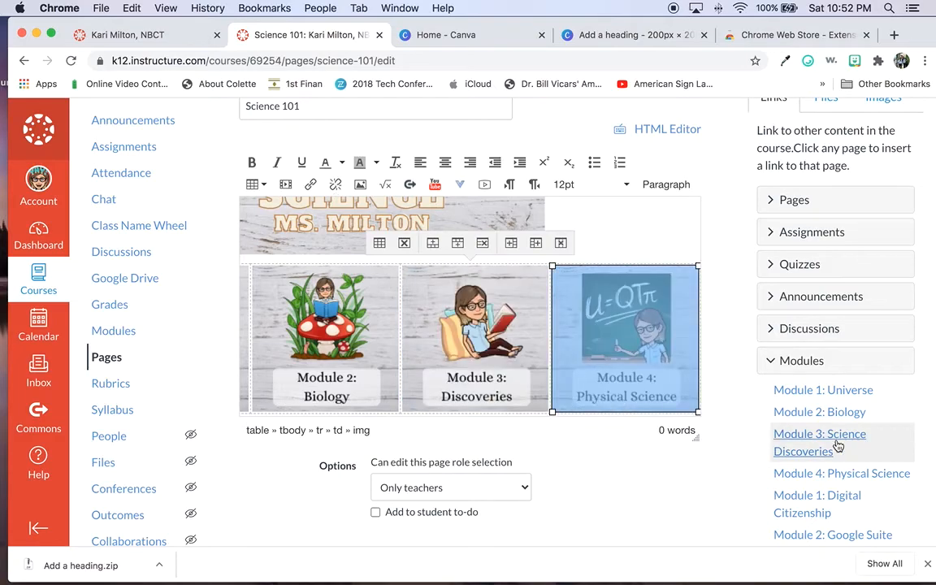
click(841, 477)
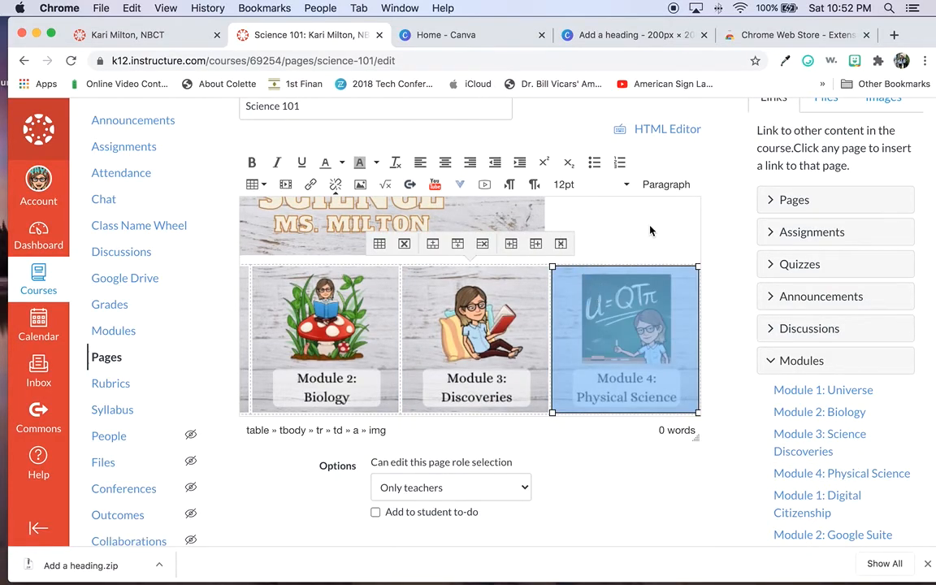
scroll(650, 231, down, 5)
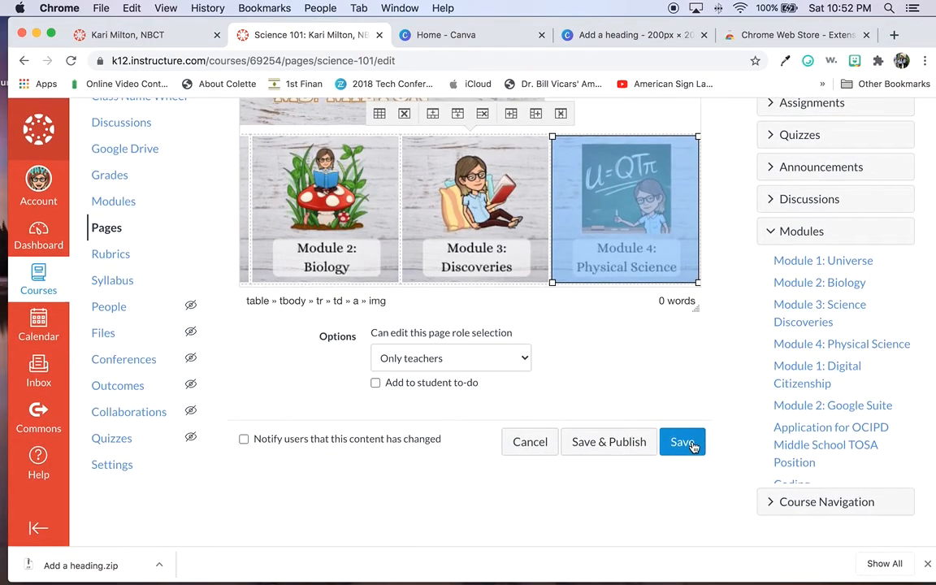
click(683, 442)
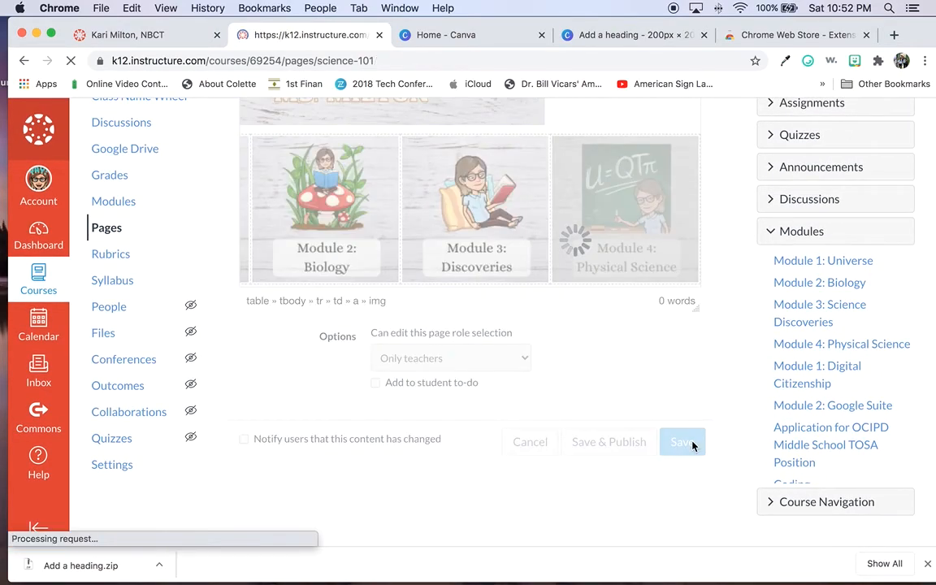
- Test the Module 3: Discoveries button on the saved page, and return to the Science 101 page
scroll(532, 355, down, 3)
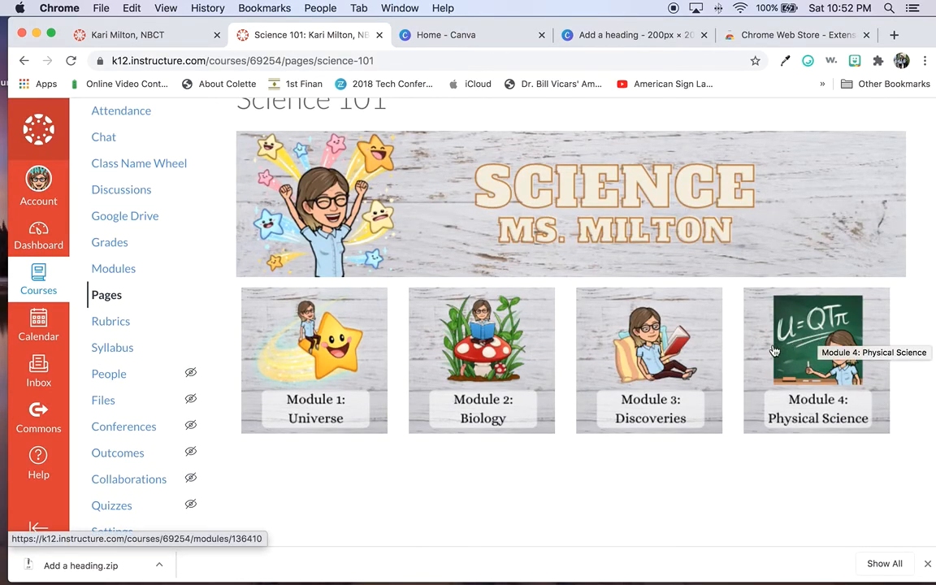
click(646, 356)
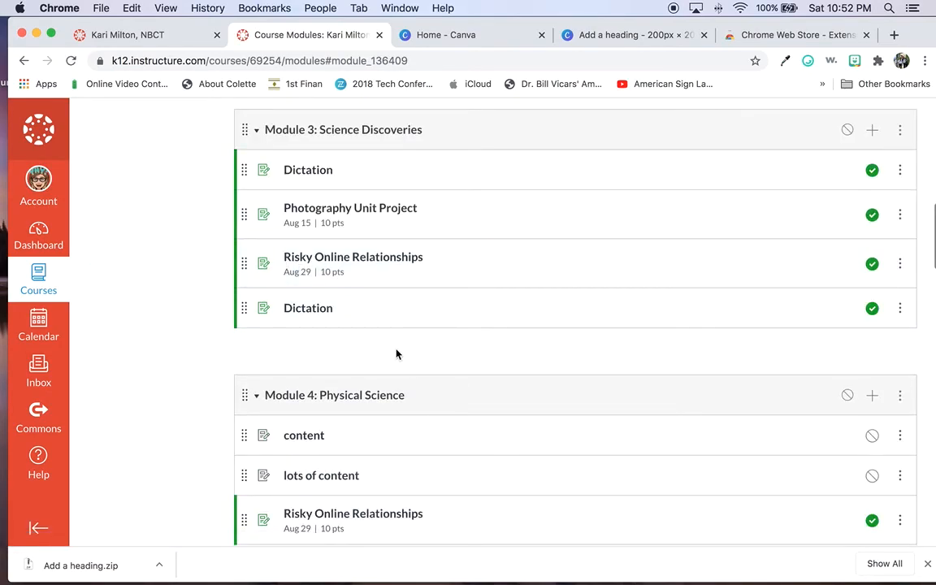
click(24, 61)
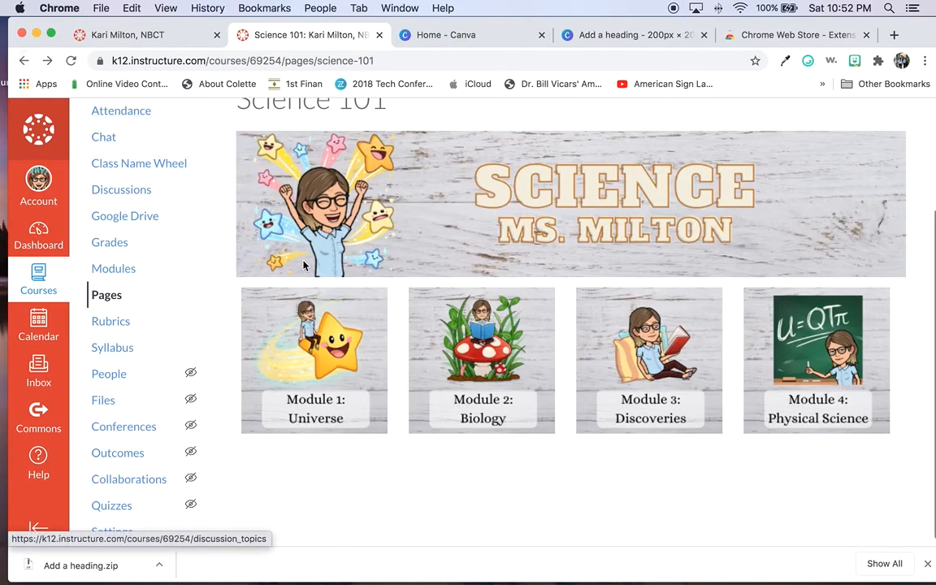
- Reopen the page for editing and inspect the Module 1: Universe button's link URL, closing the link dialog without changes
scroll(514, 181, up, 3)
click(866, 182)
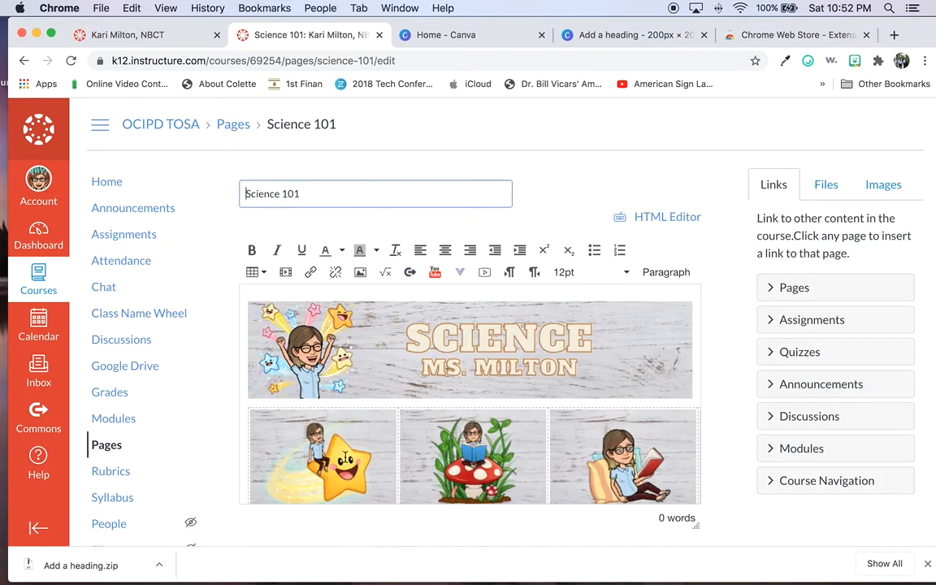
click(289, 411)
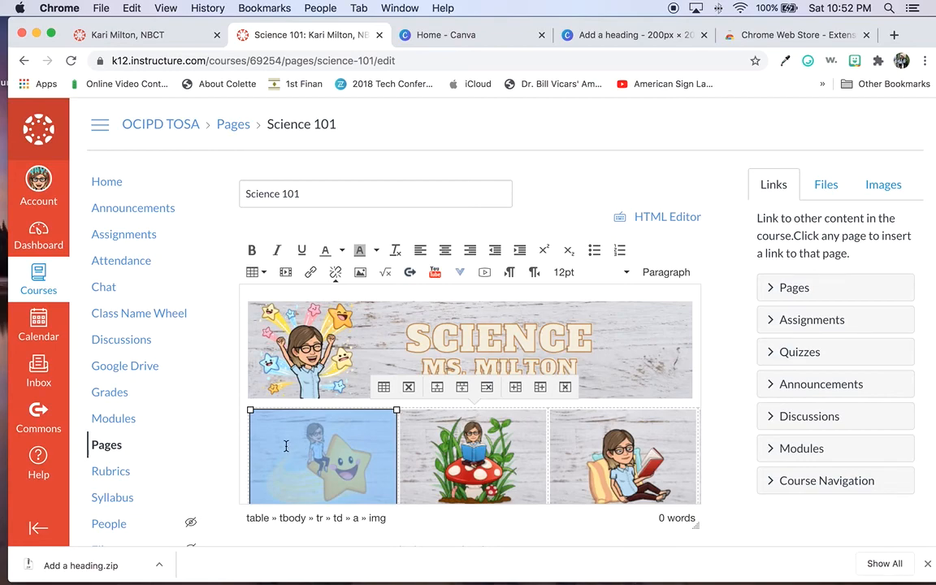
click(311, 272)
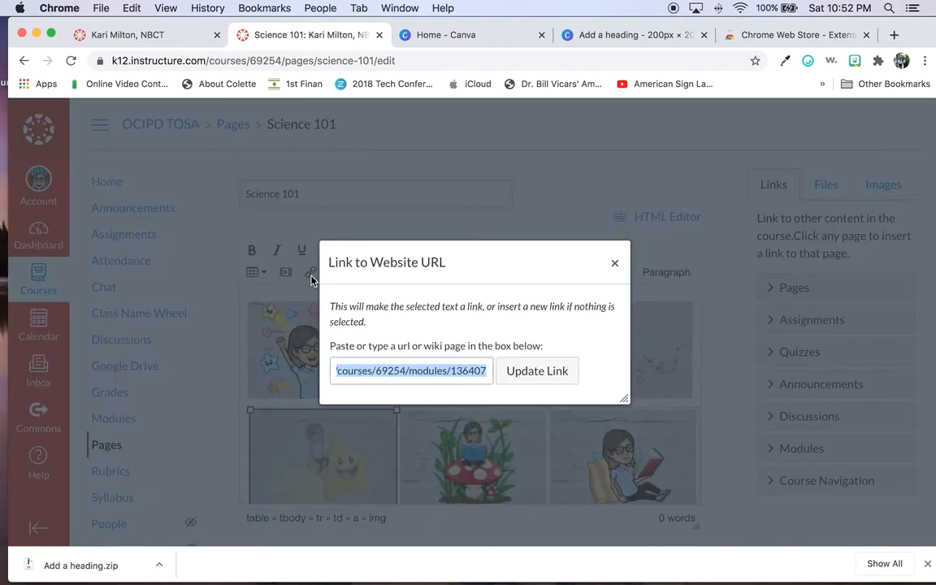
click(614, 262)
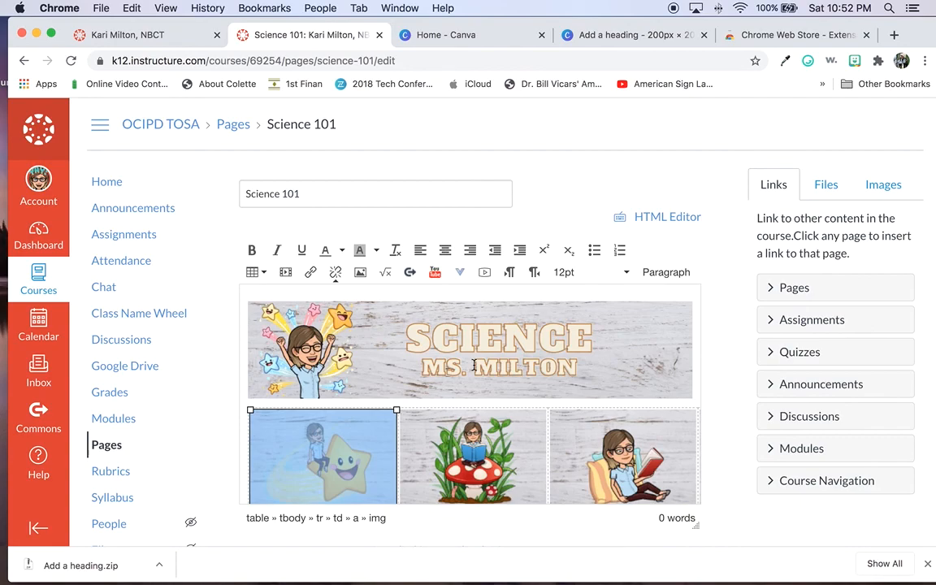
scroll(522, 300, down, 5)
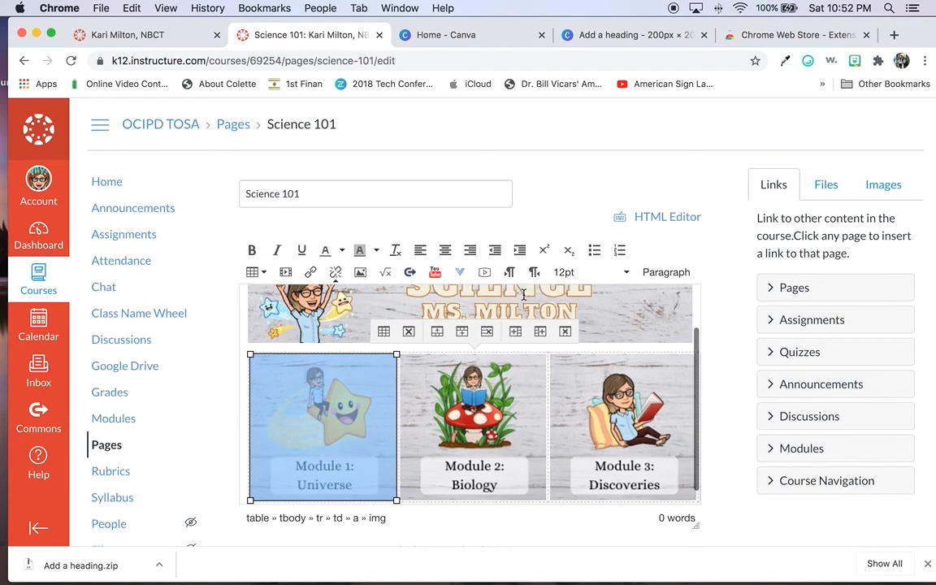